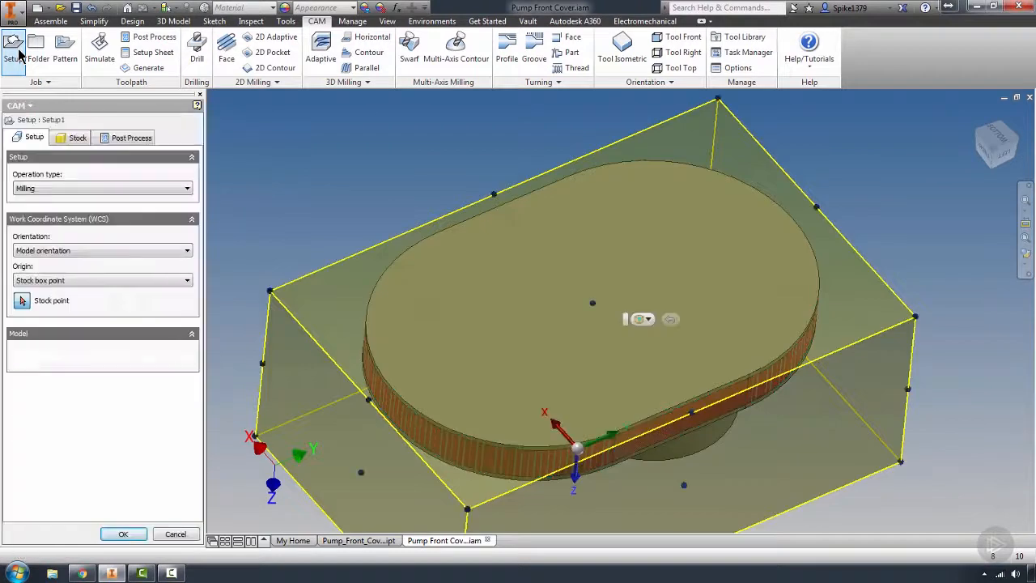
- Clear the setup's model selection and choose the pump front cover part as the model for the milling setup
{"action": "middle_click_drag", "start_coordinate": [529, 310], "coordinate": [518, 295], "text": "shift"}
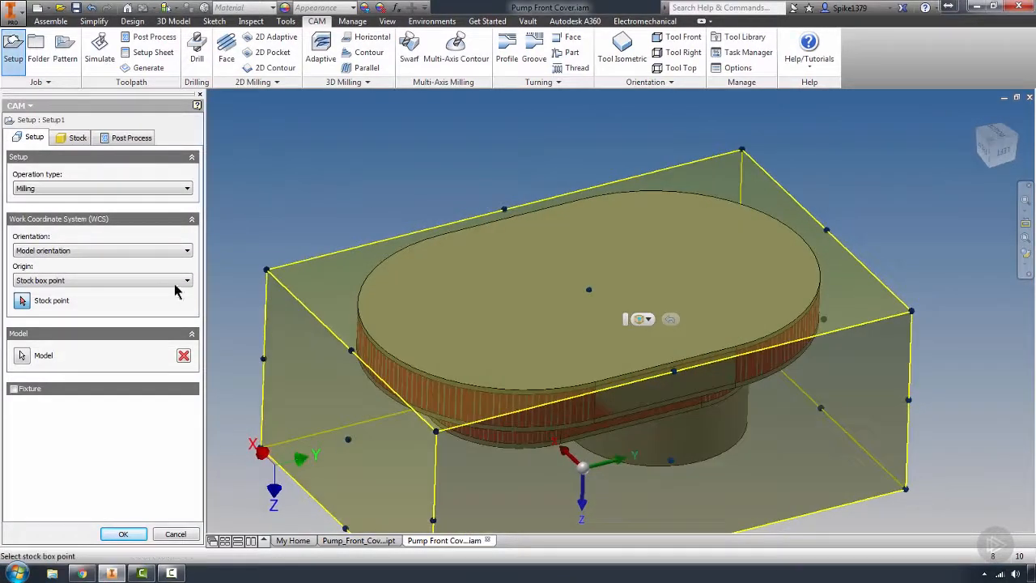
{"action": "left_click", "coordinate": [183, 357]}
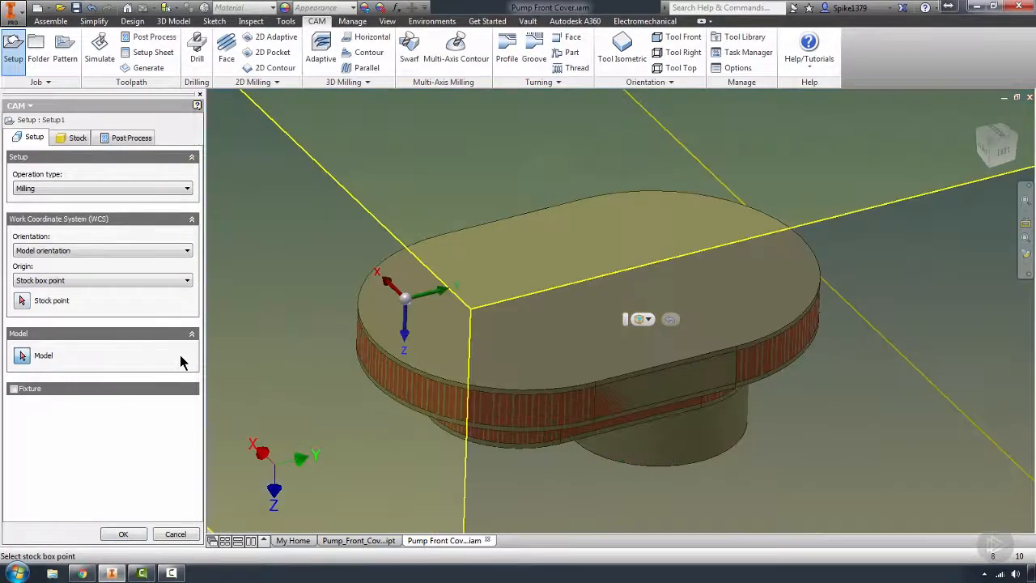
{"action": "left_click", "coordinate": [22, 357]}
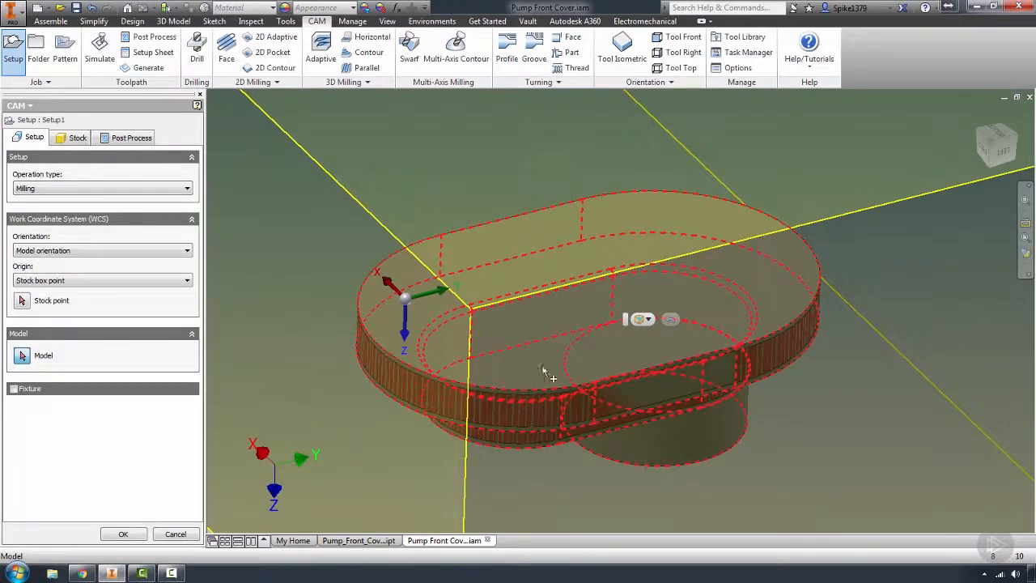
{"action": "left_click", "coordinate": [433, 385]}
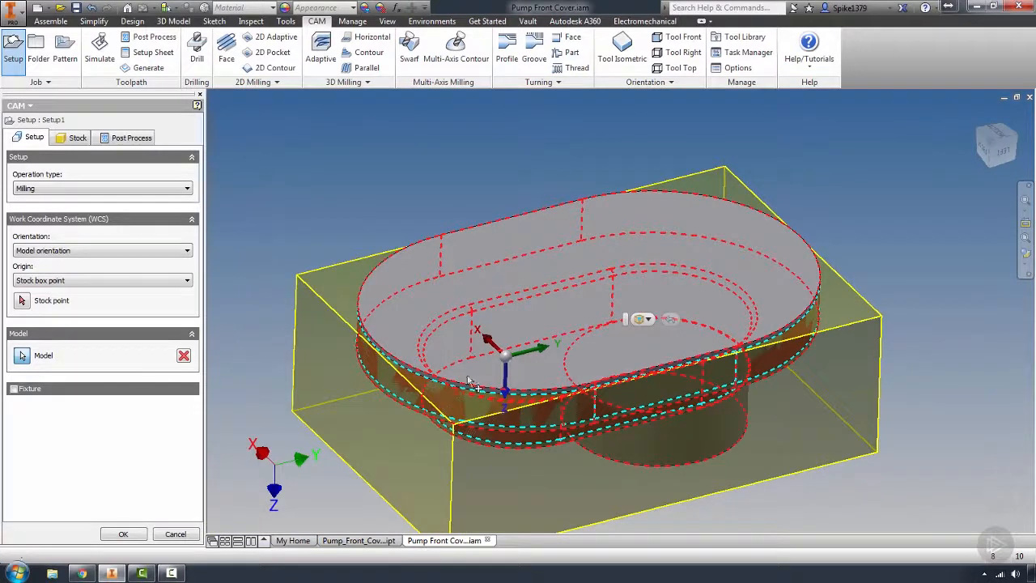
- Set the stock mode to From solid and choose the whole stock body, replacing the mistaken single-face selection
{"action": "left_click", "coordinate": [66, 139]}
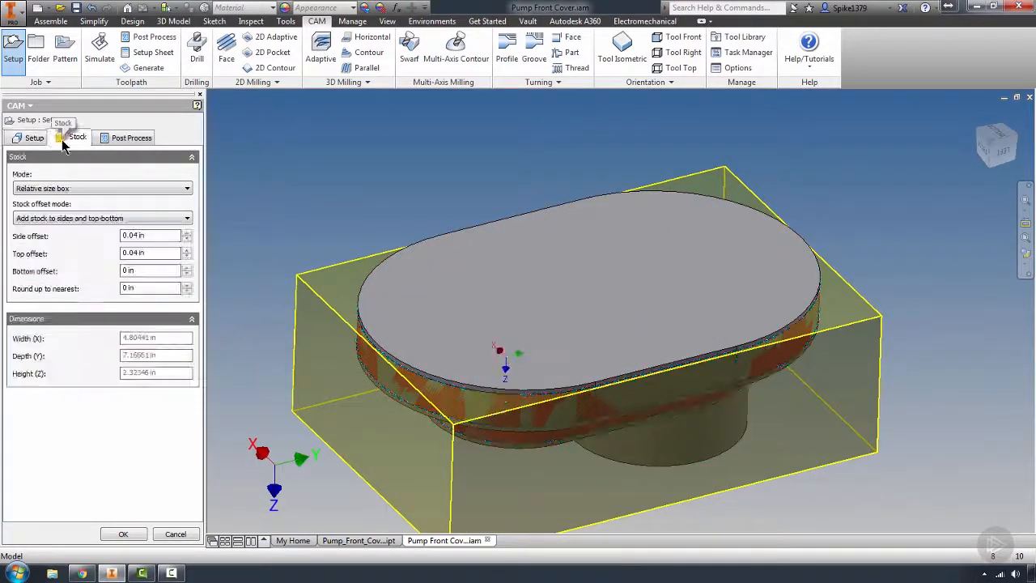
{"action": "middle_click_drag", "start_coordinate": [530, 449], "coordinate": [576, 419]}
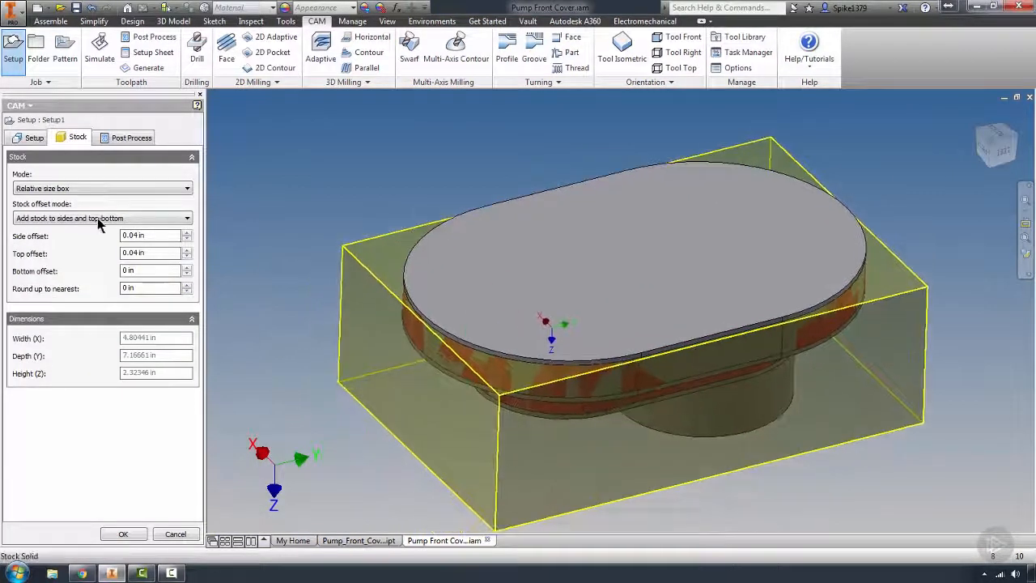
{"action": "left_click", "coordinate": [93, 192]}
{"action": "left_click", "coordinate": [45, 251]}
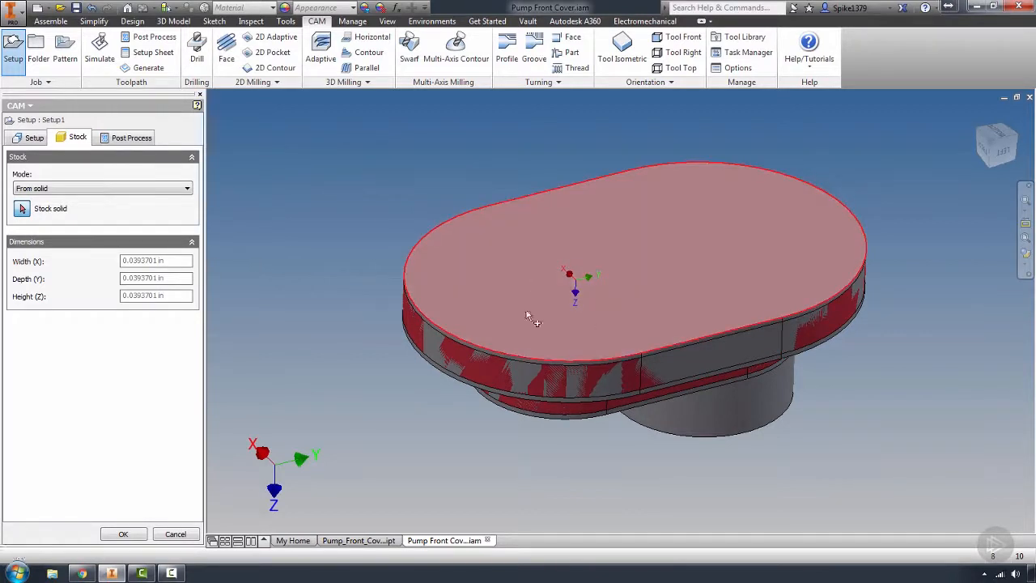
{"action": "left_click", "coordinate": [505, 303]}
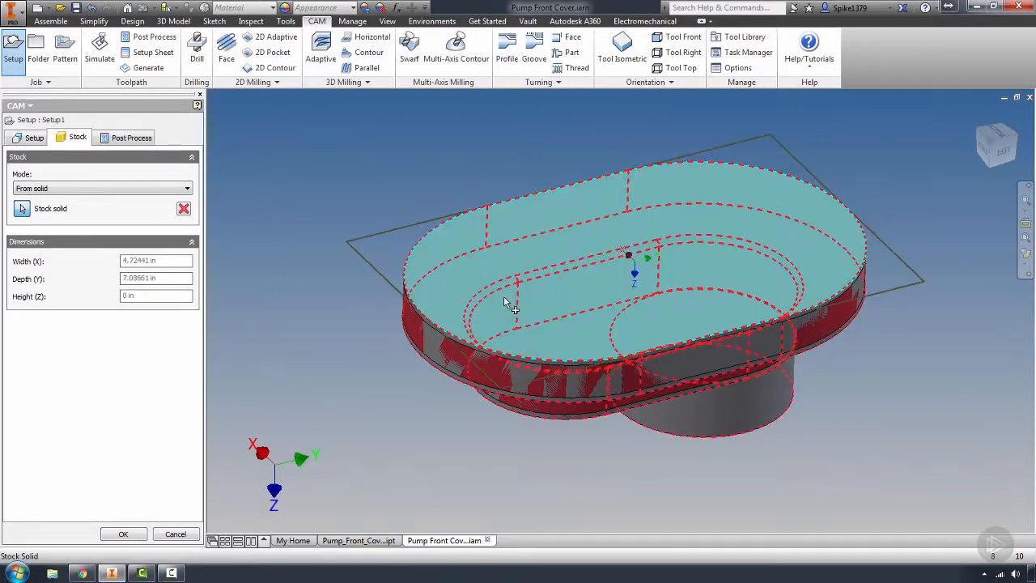
{"action": "left_click", "coordinate": [184, 208]}
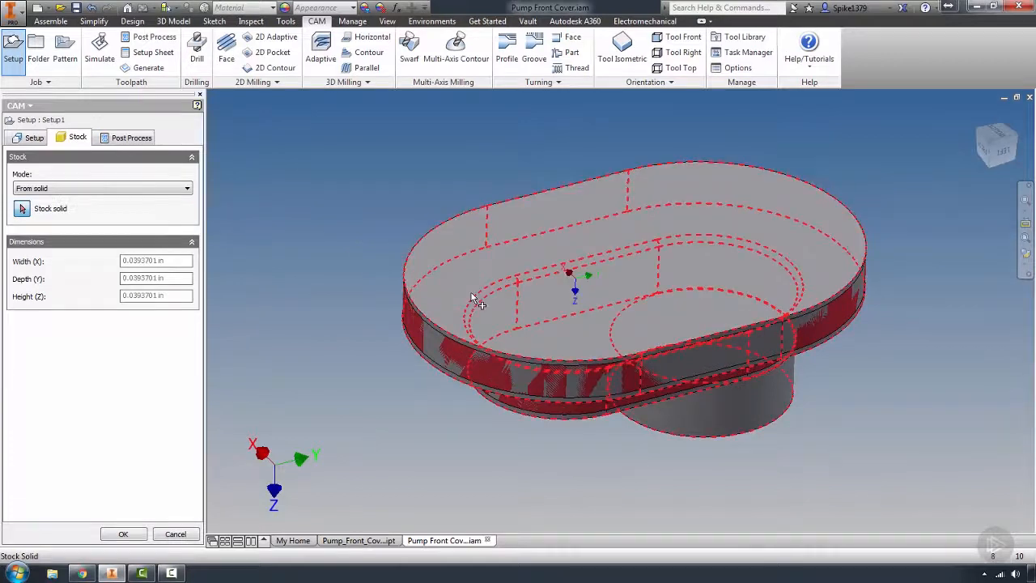
{"action": "left_click", "coordinate": [474, 299]}
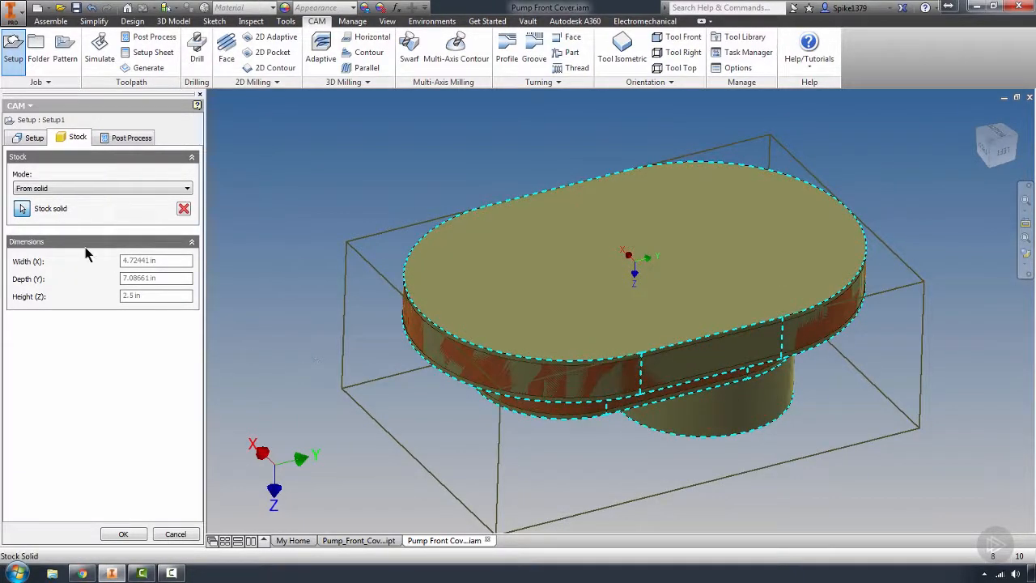
- Set the work coordinate origin to Model box point and pick the point at the centre of the cover's flat outer face
{"action": "left_click", "coordinate": [28, 137]}
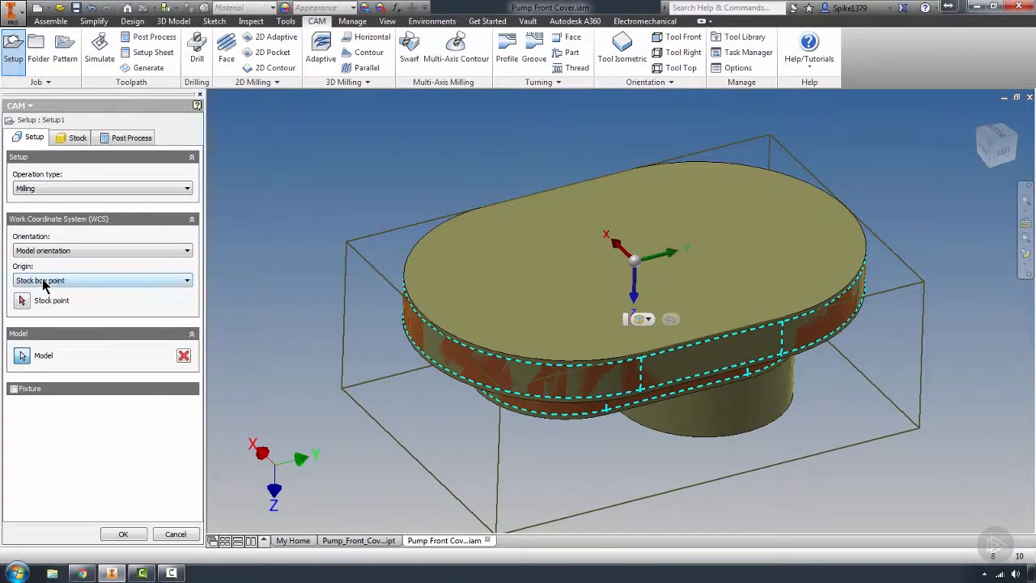
{"action": "mouse_move", "coordinate": [44, 285]}
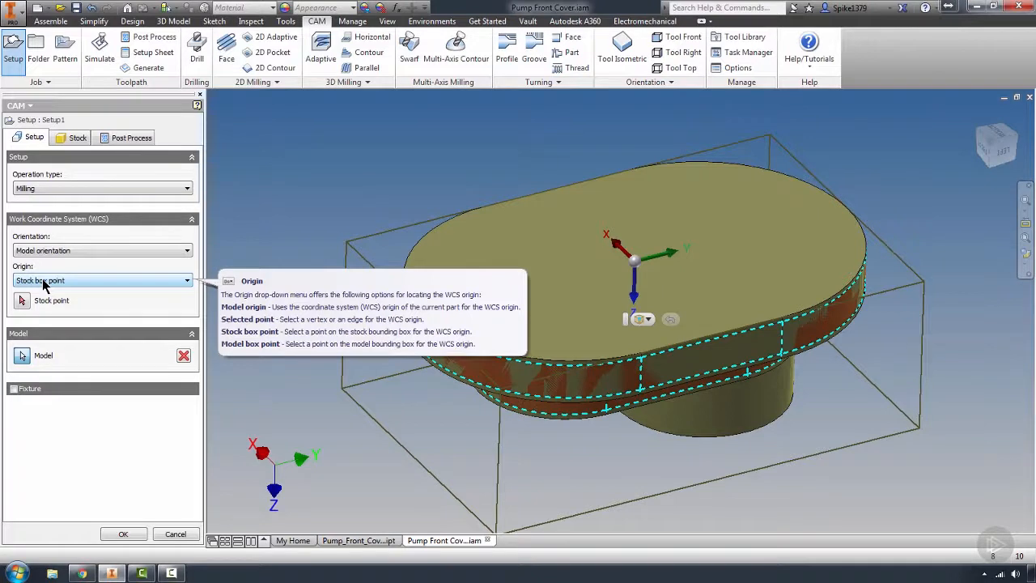
{"action": "left_click", "coordinate": [45, 282]}
{"action": "left_click", "coordinate": [35, 317]}
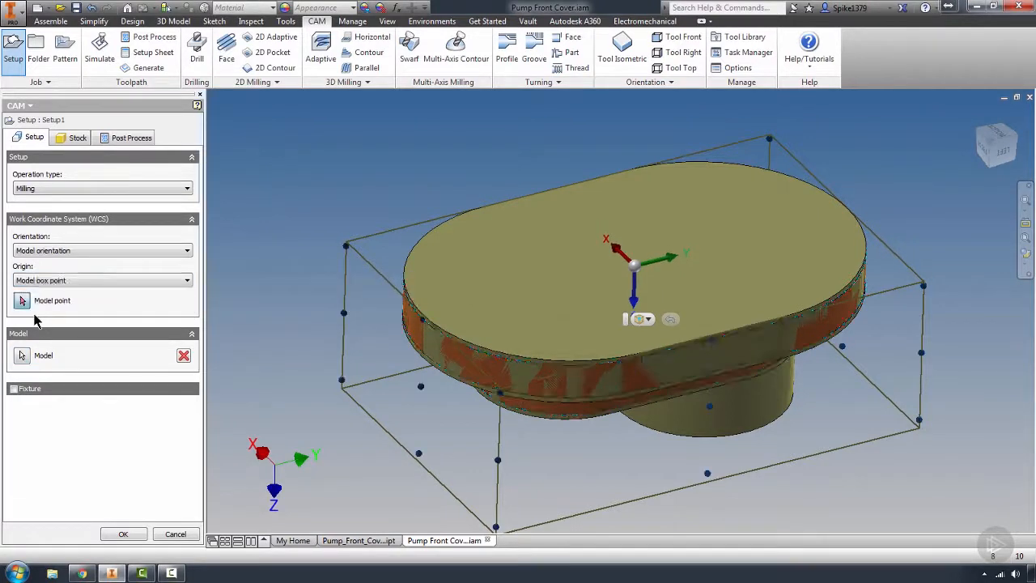
{"action": "middle_click_drag", "start_coordinate": [370, 332], "coordinate": [424, 310], "text": "shift"}
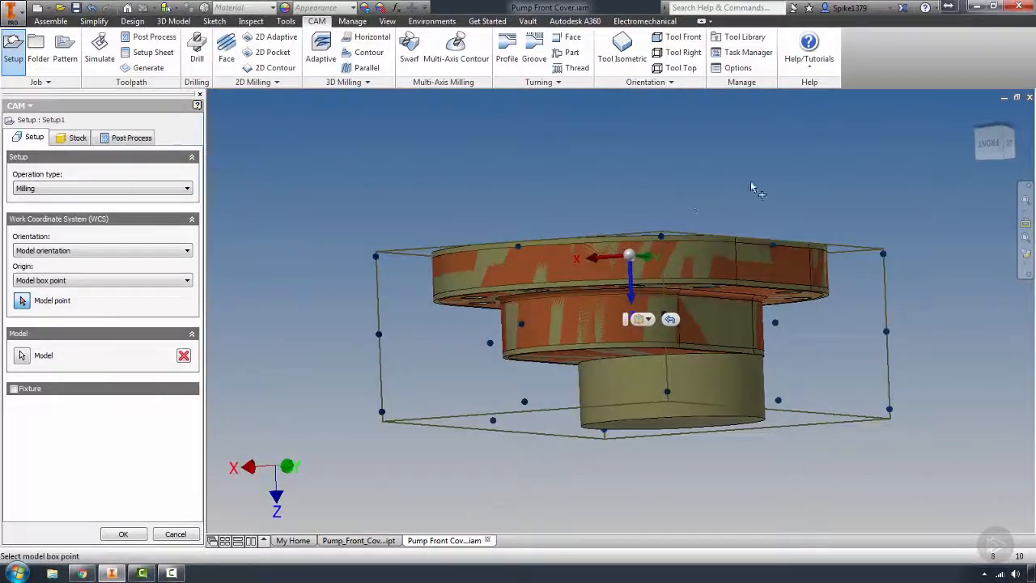
{"action": "left_click", "coordinate": [980, 147]}
{"action": "scroll", "coordinate": [630, 291], "scroll_direction": "up", "scroll_amount": 5}
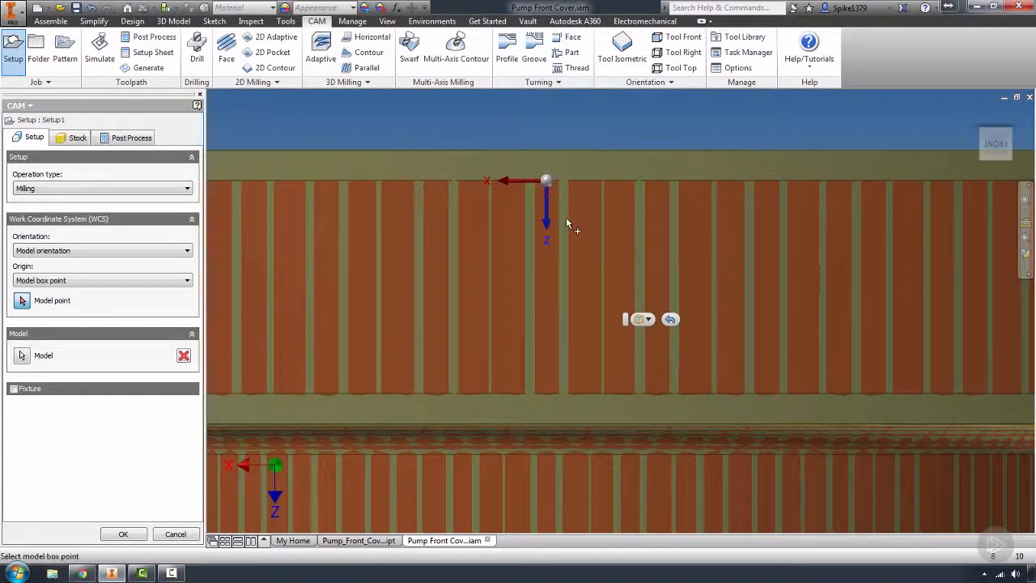
{"action": "scroll", "coordinate": [563, 217], "scroll_direction": "down", "scroll_amount": 5}
{"action": "middle_click_drag", "start_coordinate": [589, 239], "coordinate": [539, 264], "text": "shift"}
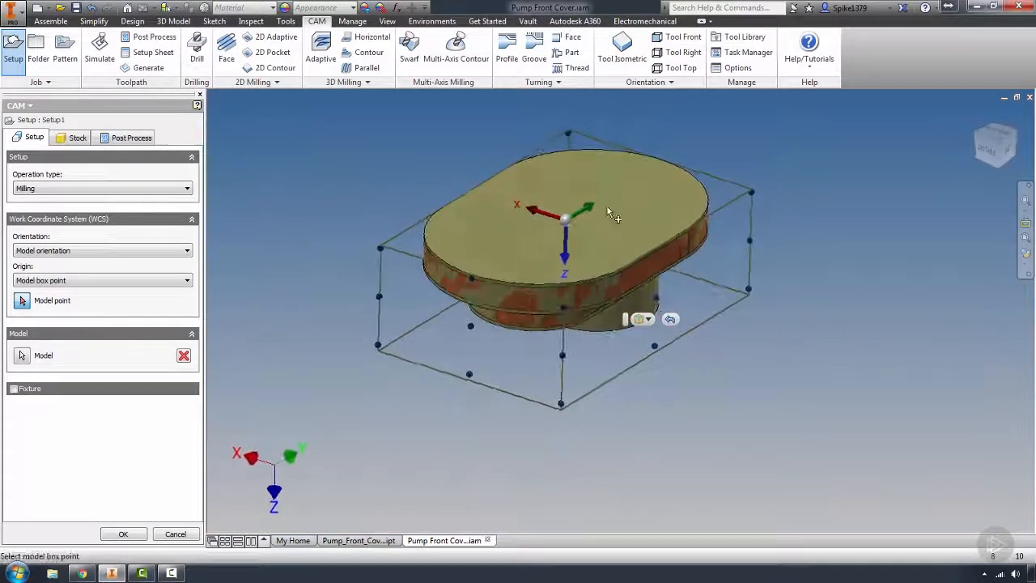
{"action": "left_click", "coordinate": [568, 261]}
- Orient the WCS by Z axis/plane and Y axis, with Z flipped and Y taken from the cover's straight side face
{"action": "mouse_move", "coordinate": [568, 261]}
{"action": "middle_mouse_down", "text": "shift"}
{"action": "mouse_move", "coordinate": [526, 318]}
{"action": "mouse_move", "coordinate": [549, 257]}
{"action": "middle_mouse_up", "text": "shift"}
{"action": "left_click", "coordinate": [543, 240]}
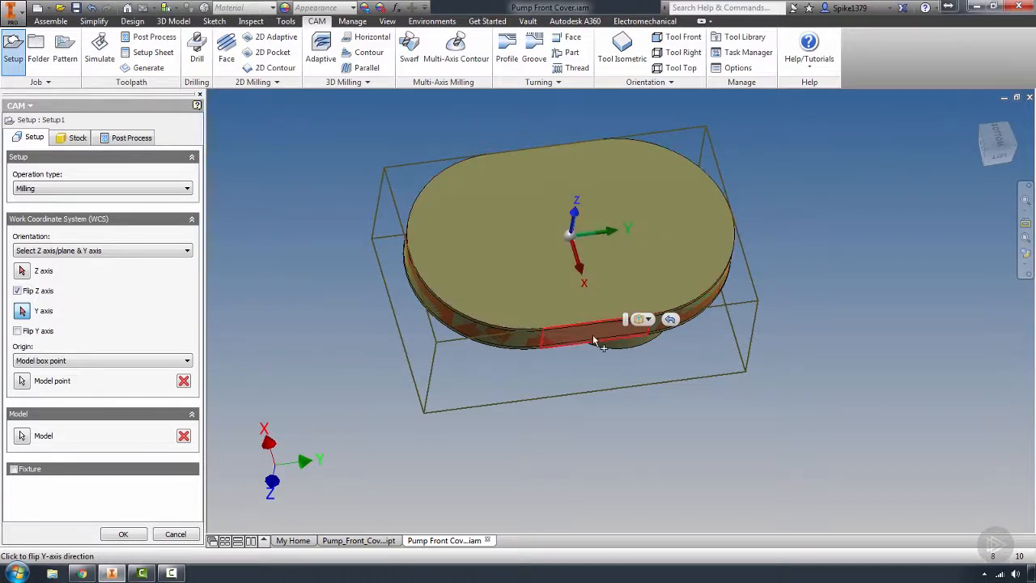
{"action": "middle_click_drag", "start_coordinate": [593, 334], "coordinate": [562, 224], "text": "shift"}
{"action": "scroll", "coordinate": [548, 172], "scroll_direction": "down", "scroll_amount": 3}
{"action": "left_click", "coordinate": [540, 167]}
{"action": "middle_click_drag", "start_coordinate": [540, 167], "coordinate": [466, 285], "text": "shift"}
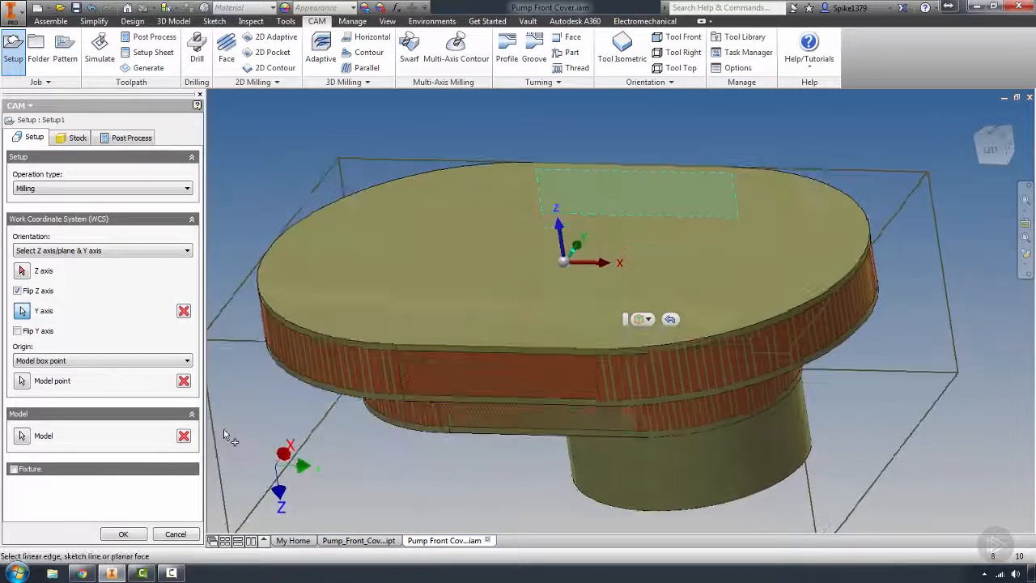
- Set the setup's program name/number to 1 and the program comment to OP1
{"action": "left_click", "coordinate": [122, 137]}
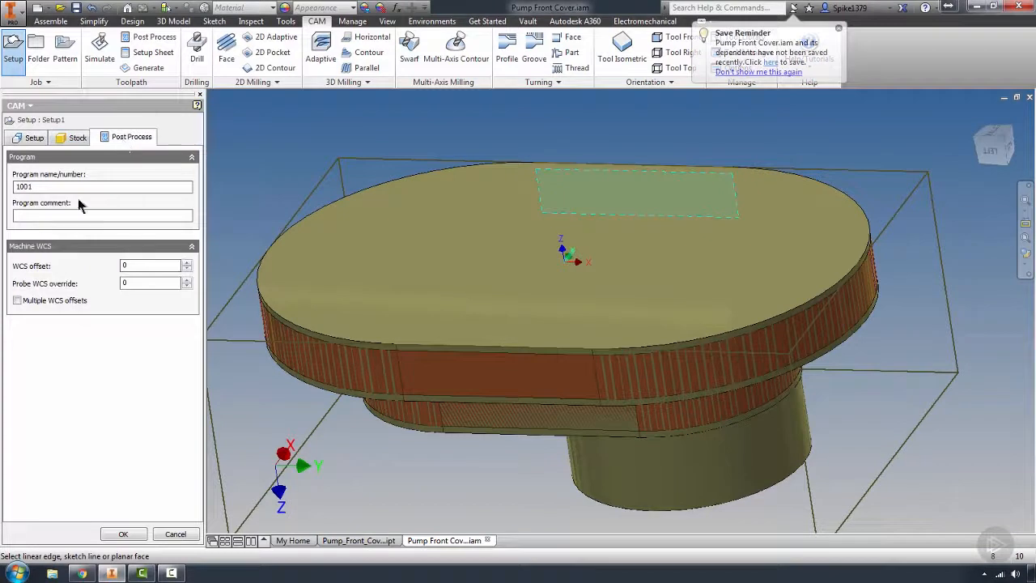
{"action": "double_click", "coordinate": [19, 188]}
{"action": "type", "text": "1"}
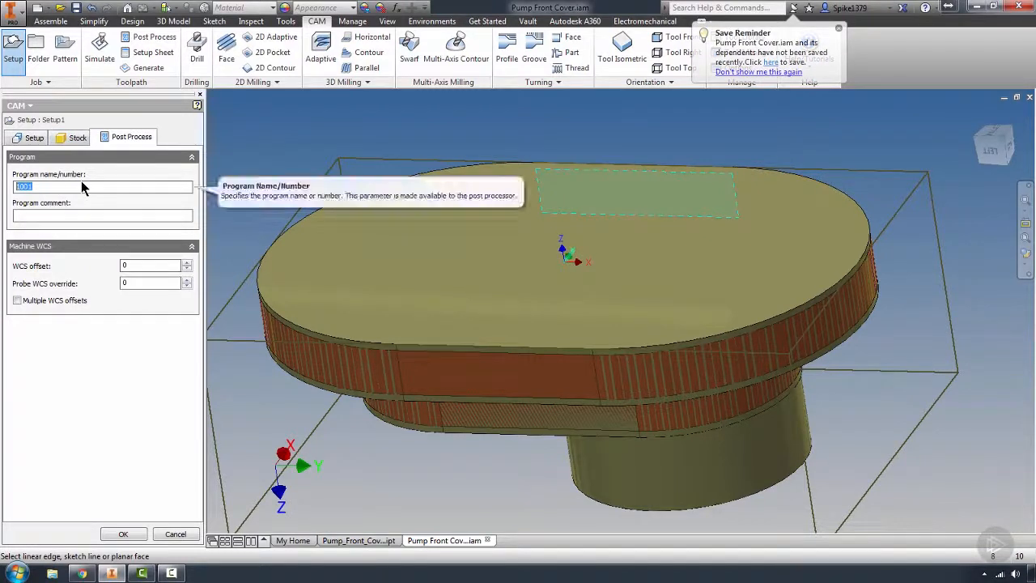
{"action": "key", "text": "Tab"}
{"action": "type", "text": "O"}
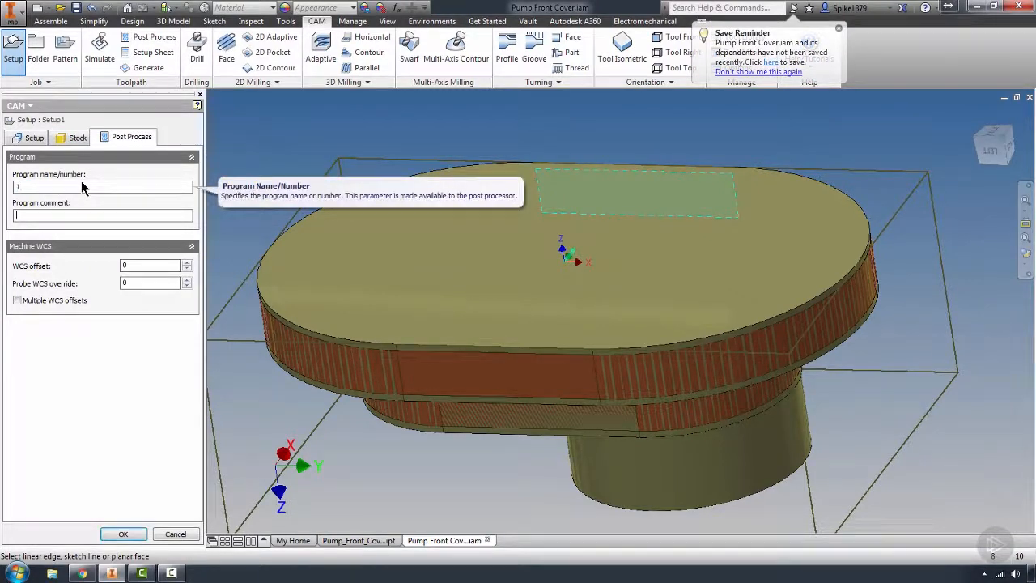
{"action": "type", "text": "P"}
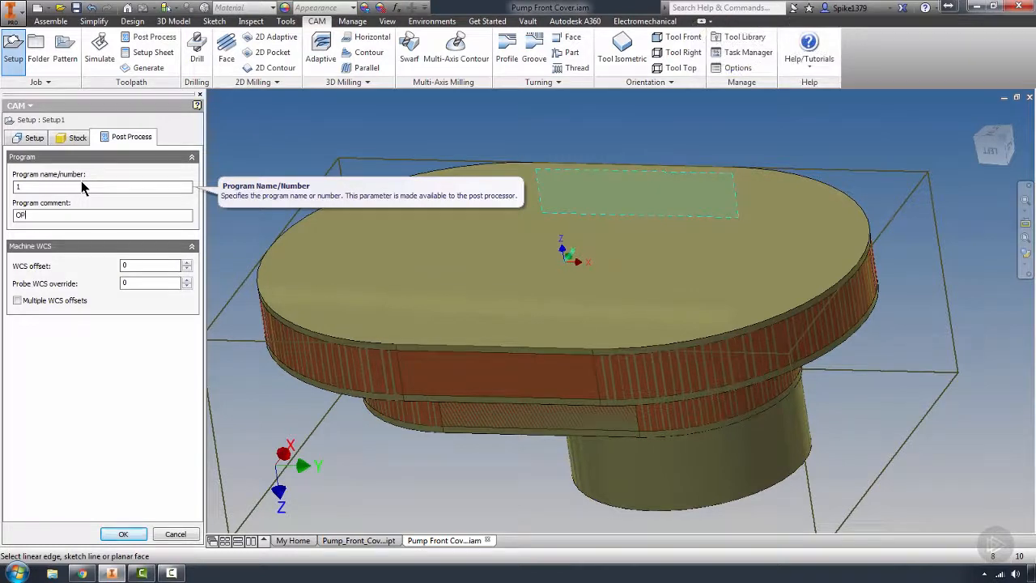
{"action": "type", "text": "1"}
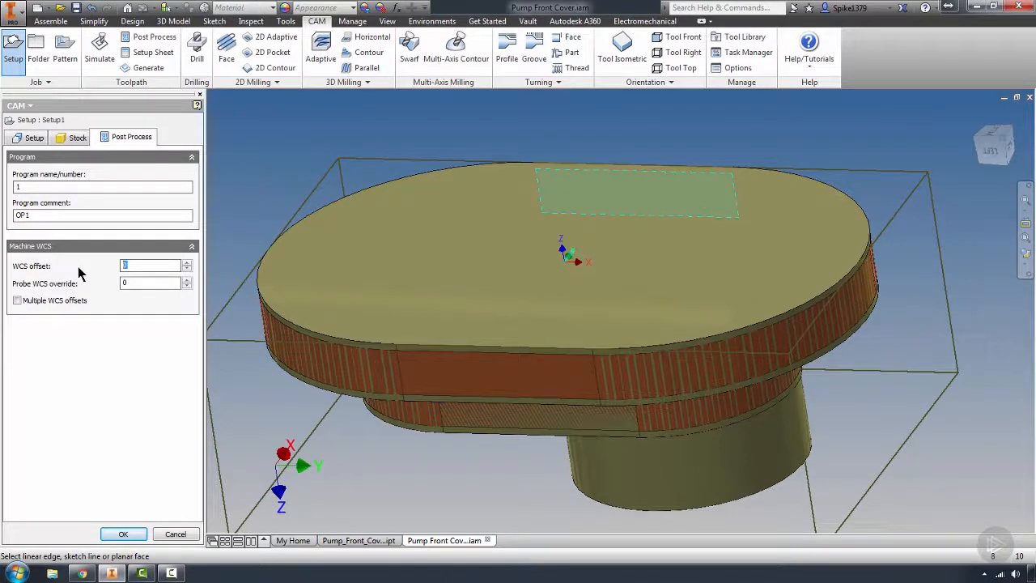
- Set the WCS offset and probe WCS override to 1, keep multiple WCS offsets disabled, and accept the setup
{"action": "type", "text": "1"}
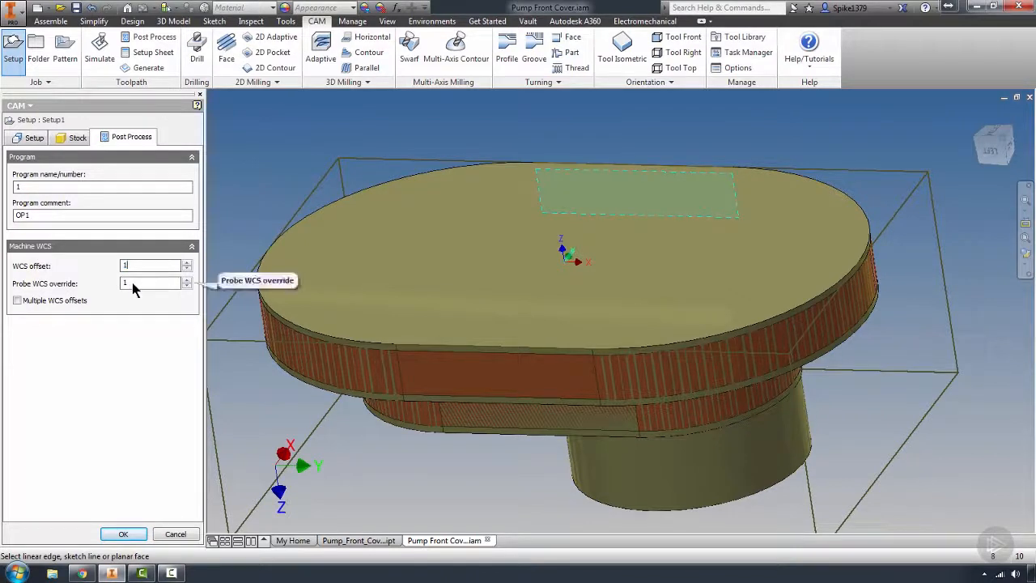
{"action": "left_click", "coordinate": [17, 301]}
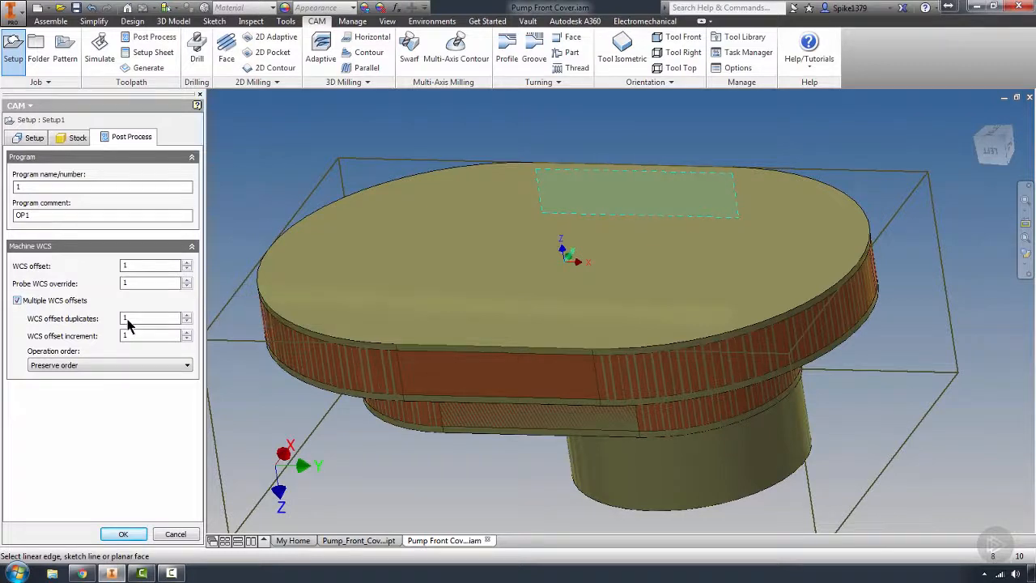
{"action": "left_click", "coordinate": [17, 301]}
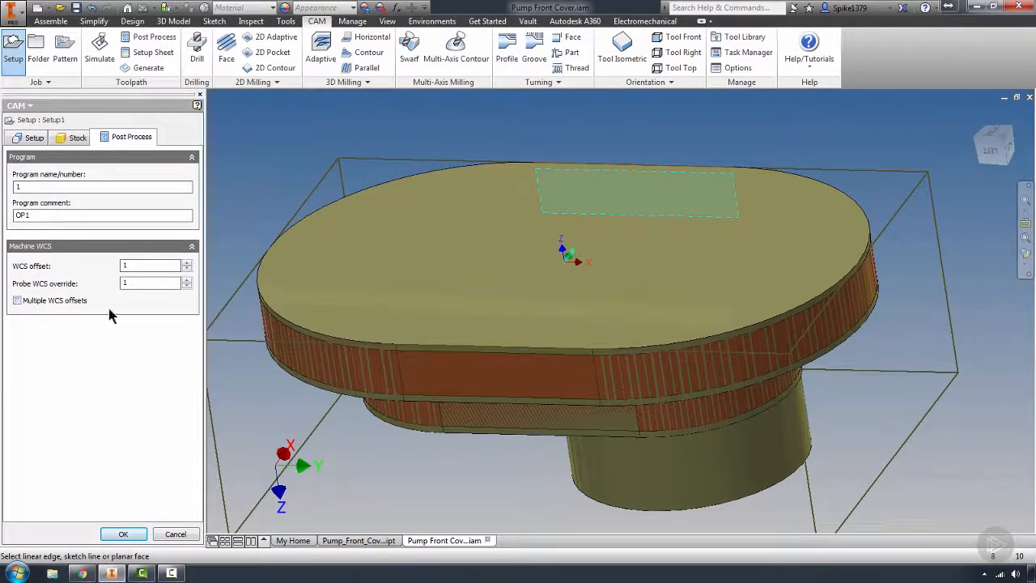
{"action": "left_click", "coordinate": [123, 533]}
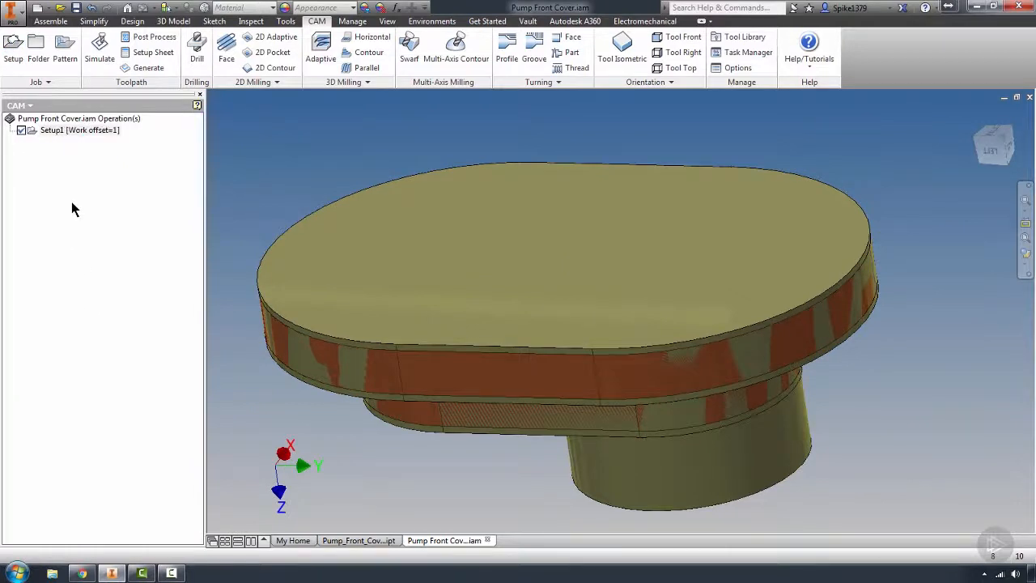
- Close the Pump_Front_Cover.ipt document and return to the Pump Front Cover.iam assembly
{"action": "middle_click_drag", "start_coordinate": [240, 235], "coordinate": [467, 303], "text": "shift"}
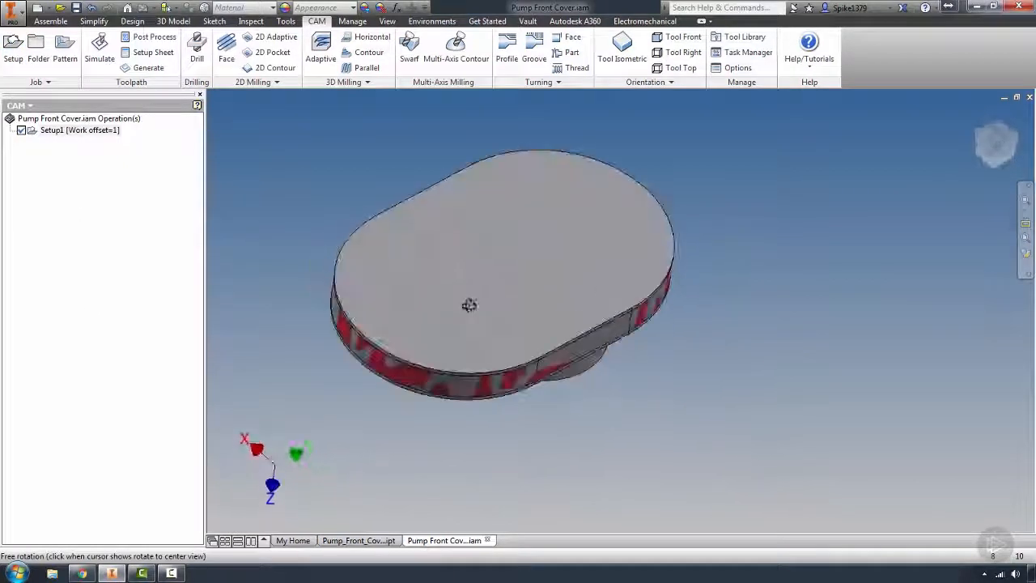
{"action": "scroll", "coordinate": [542, 291], "scroll_direction": "up", "scroll_amount": 4}
{"action": "scroll", "coordinate": [576, 334], "scroll_direction": "down", "scroll_amount": 3}
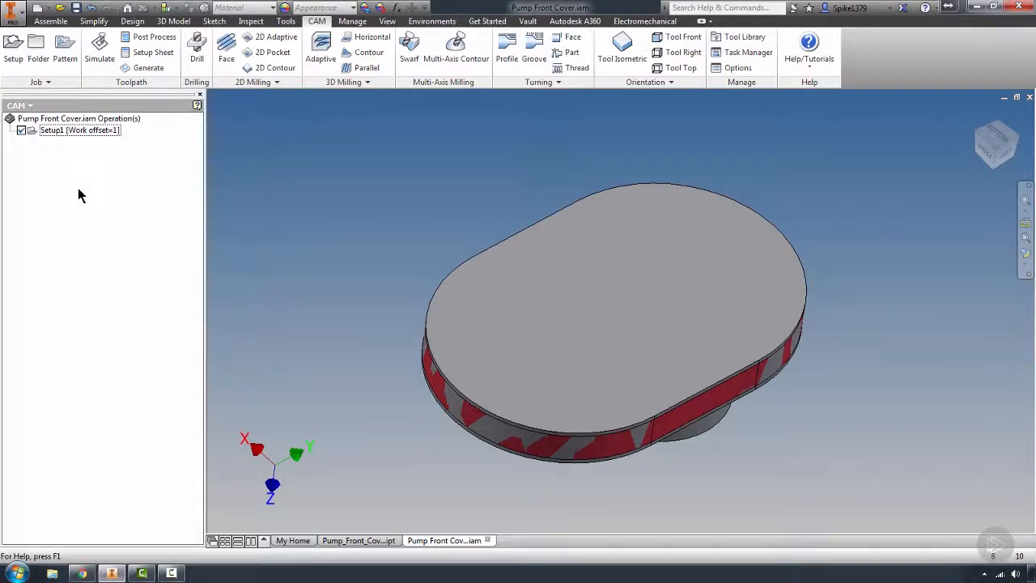
{"action": "left_click", "coordinate": [369, 542]}
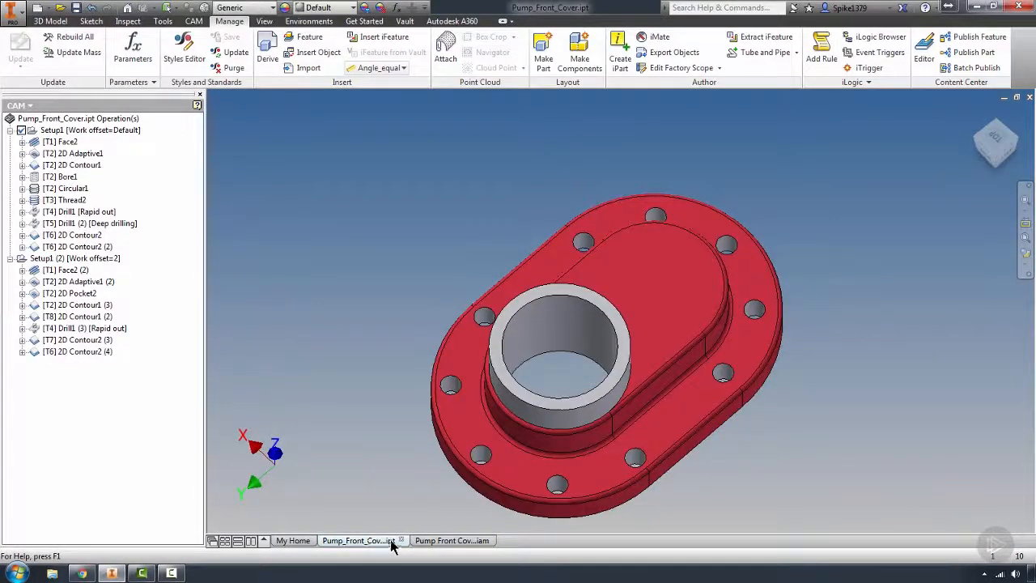
{"action": "left_click", "coordinate": [401, 540]}
{"action": "left_click", "coordinate": [420, 316]}
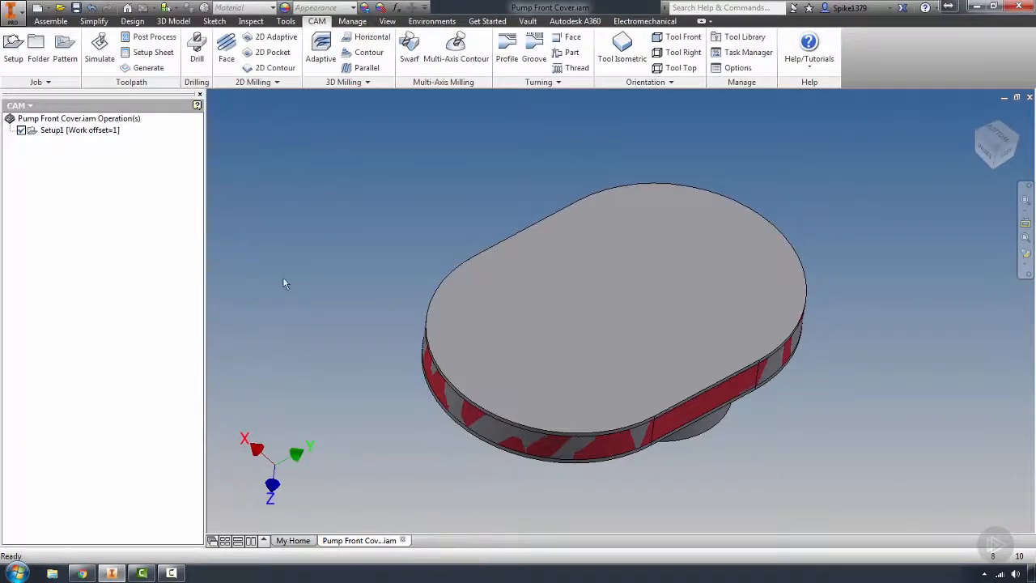
- Open the stock part Pump_Front_Cover stk.ipt from the assembly, examine its shape, and close it again
{"action": "middle_click_drag", "start_coordinate": [531, 340], "coordinate": [634, 348]}
{"action": "right_click", "coordinate": [629, 349]}
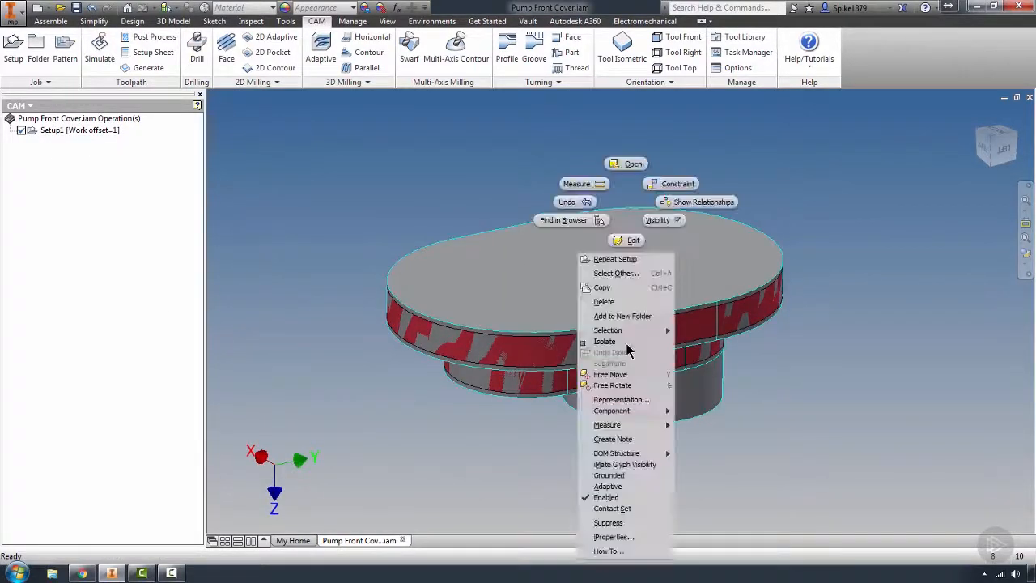
{"action": "left_click", "coordinate": [631, 165]}
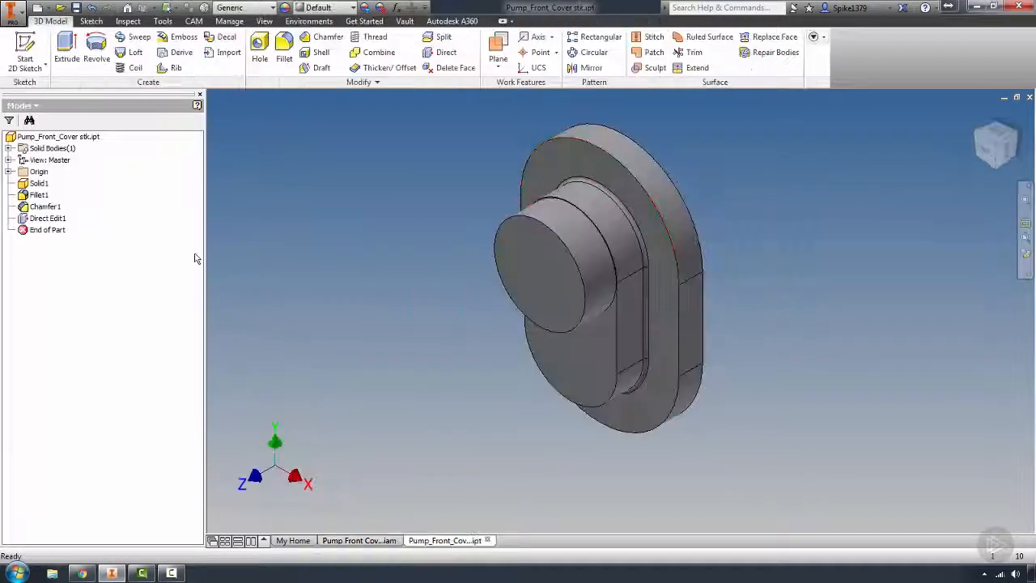
{"action": "middle_click_drag", "start_coordinate": [331, 302], "coordinate": [375, 240], "text": "shift"}
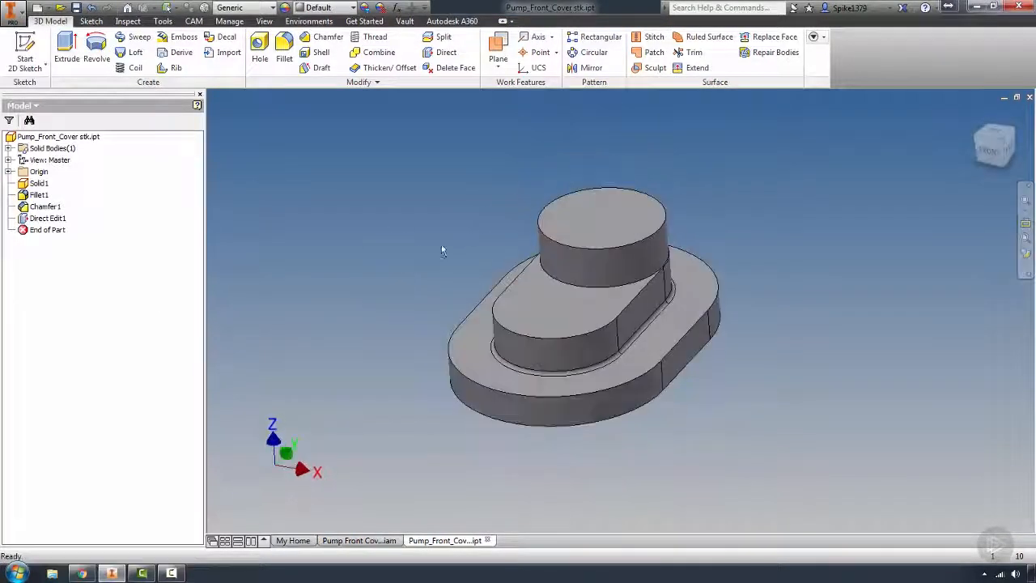
{"action": "left_click", "coordinate": [1029, 97]}
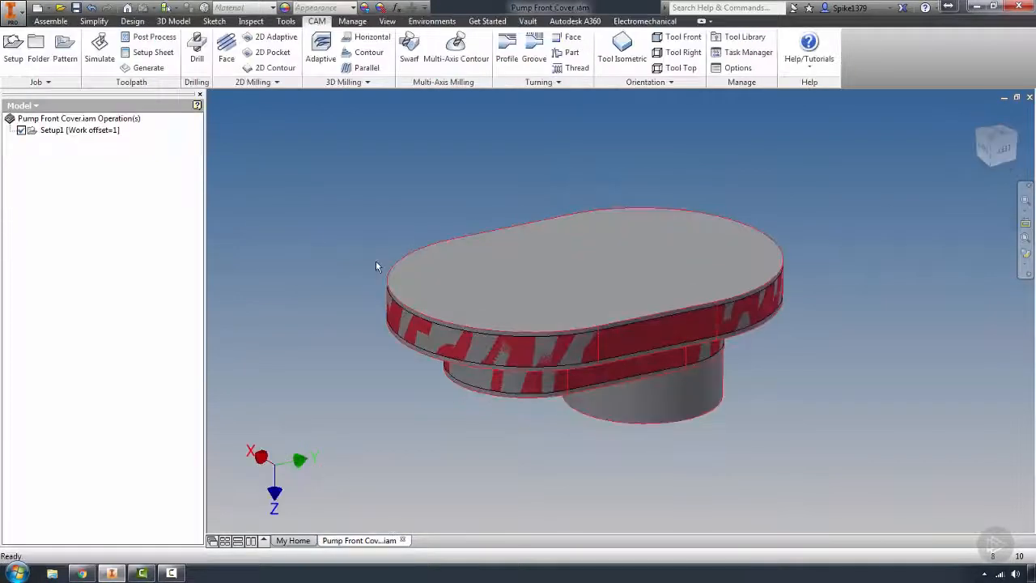
- Hide the Stock folder's components in the assembly model to expose the pump cover part
{"action": "left_click", "coordinate": [18, 105]}
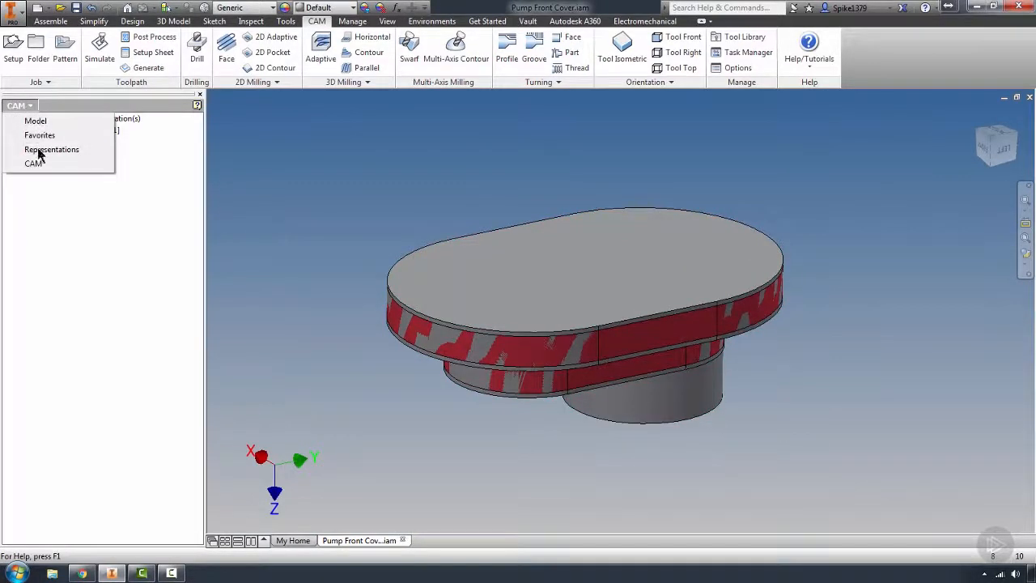
{"action": "left_click", "coordinate": [36, 121]}
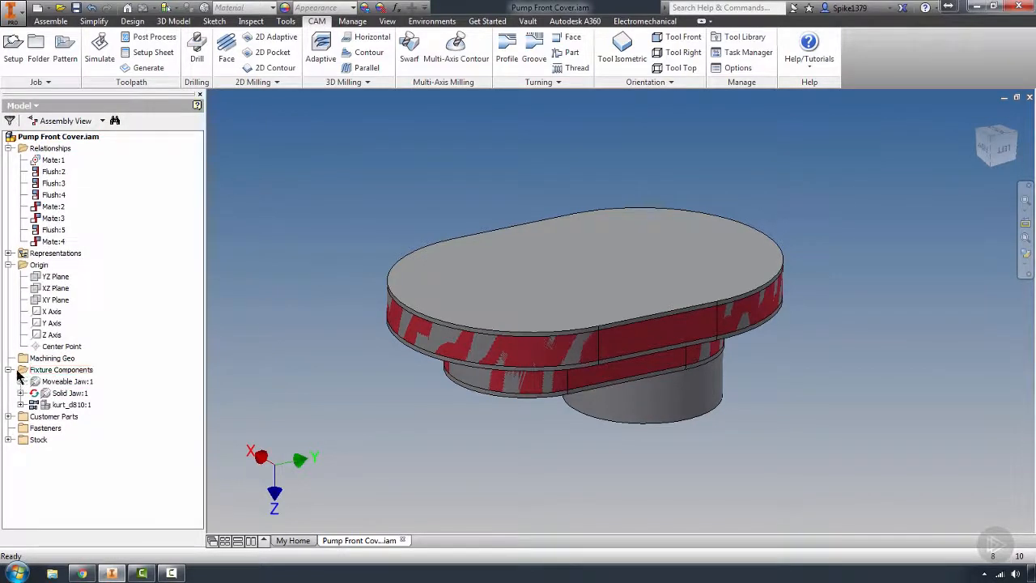
{"action": "left_click", "coordinate": [8, 370]}
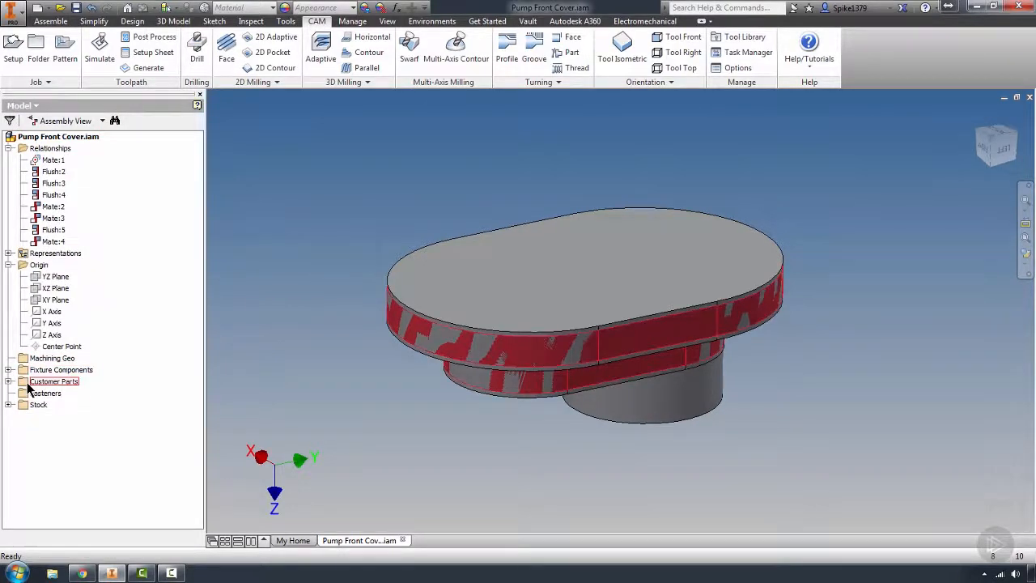
{"action": "right_click", "coordinate": [26, 405]}
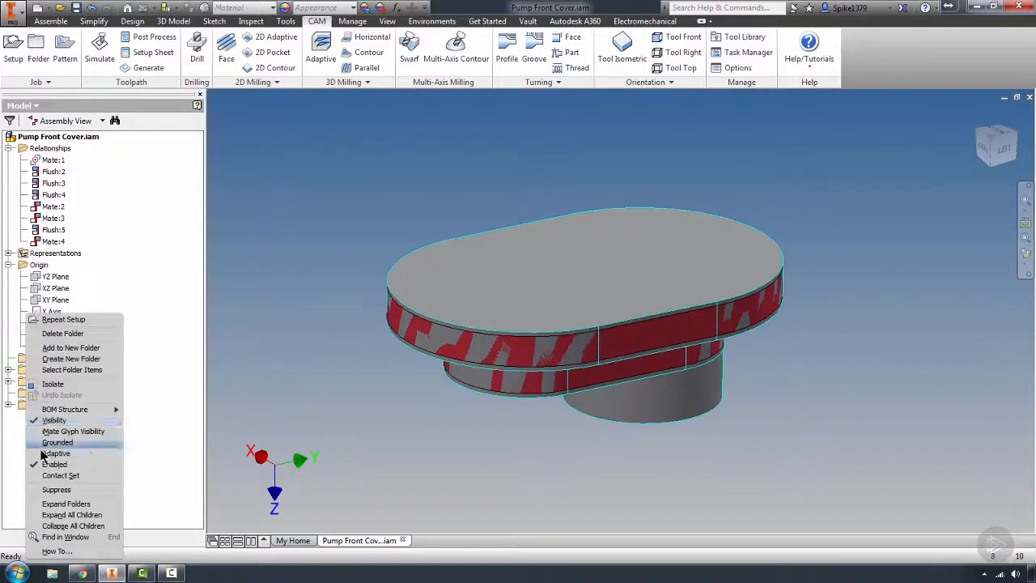
{"action": "left_click", "coordinate": [54, 420]}
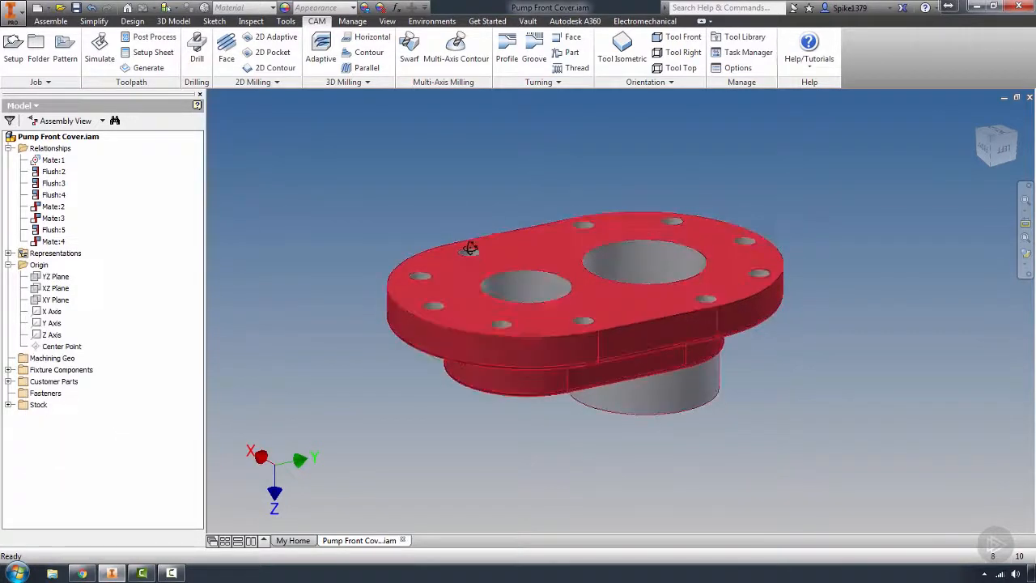
{"action": "middle_click_drag", "start_coordinate": [471, 249], "coordinate": [476, 257], "text": "shift"}
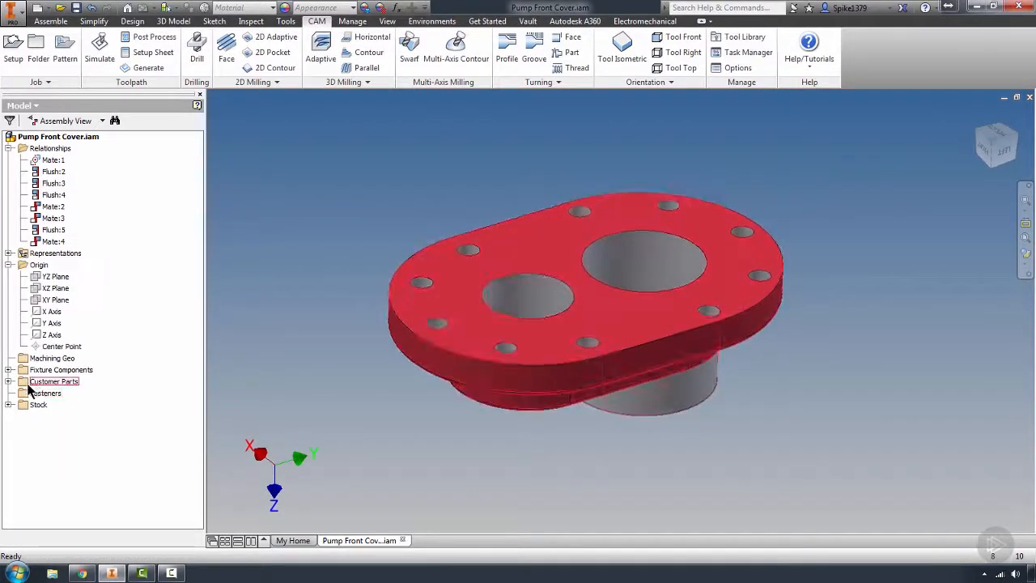
- Open the Pump_Front_Cover part from the Customer Parts folder in its own document
{"action": "double_click", "coordinate": [27, 385]}
{"action": "right_click", "coordinate": [506, 244]}
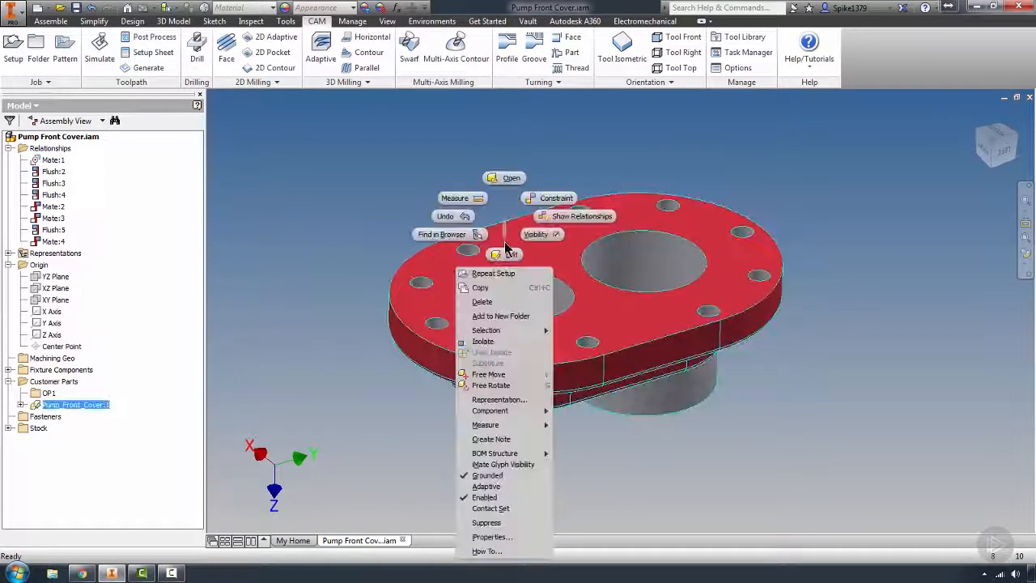
{"action": "left_click", "coordinate": [512, 177]}
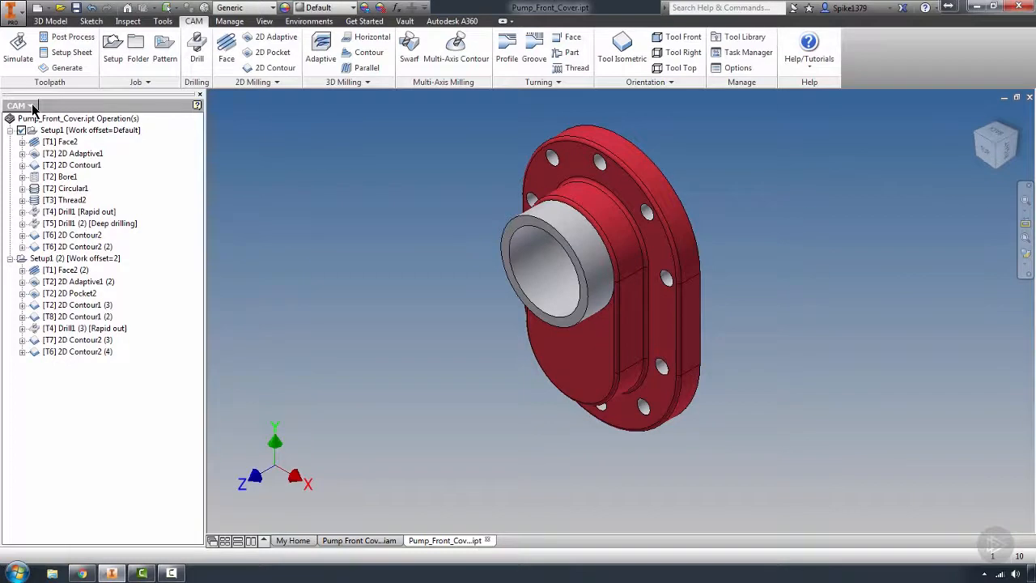
- Preview the existing toolpaths in the part's Setup1, including Face2, 2D Adaptive1, 2D Contour1 and Bore1
{"action": "left_click", "coordinate": [59, 143]}
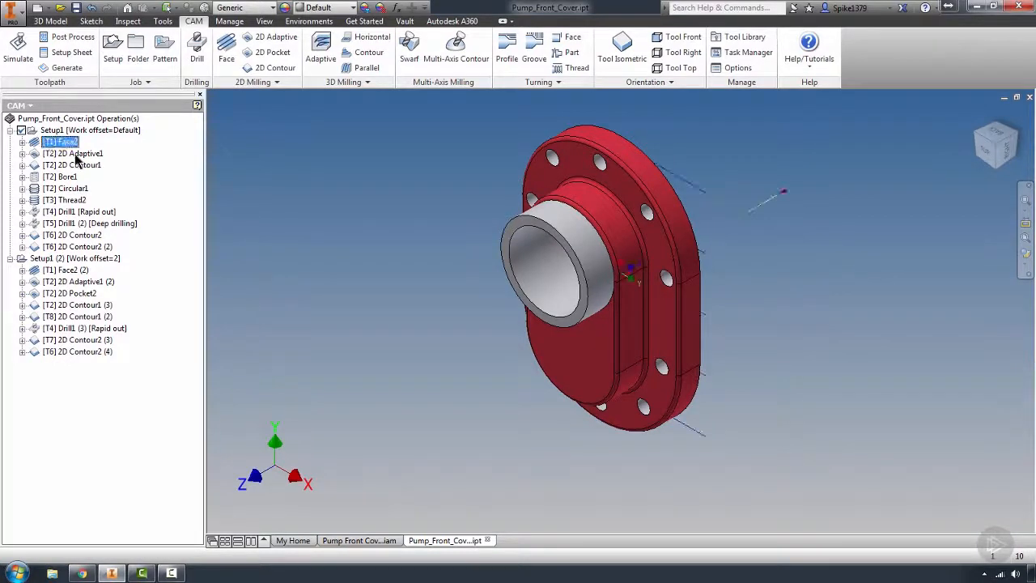
{"action": "middle_click_drag", "start_coordinate": [429, 212], "coordinate": [312, 245], "text": "shift"}
{"action": "left_click", "coordinate": [58, 165]}
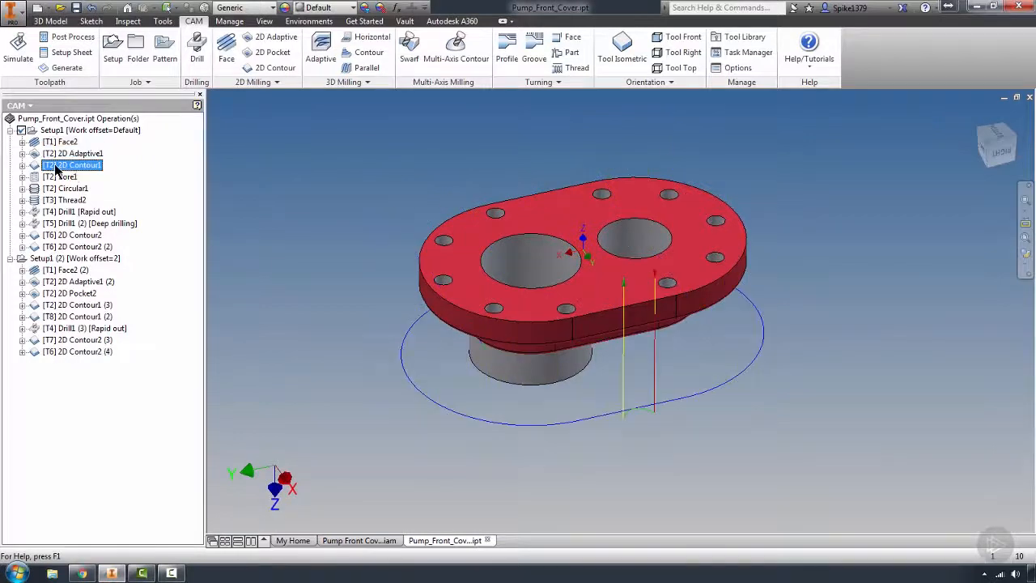
{"action": "left_click", "coordinate": [55, 177]}
{"action": "left_click", "coordinate": [55, 154]}
- Copy Face2, Bore1, Circular1, Thread2, both Drill1 operations and both 2D Contour2 operations from the part's Setup1, leaving out 2D Adaptive1 and 2D Contour1
{"action": "left_click", "coordinate": [55, 143]}
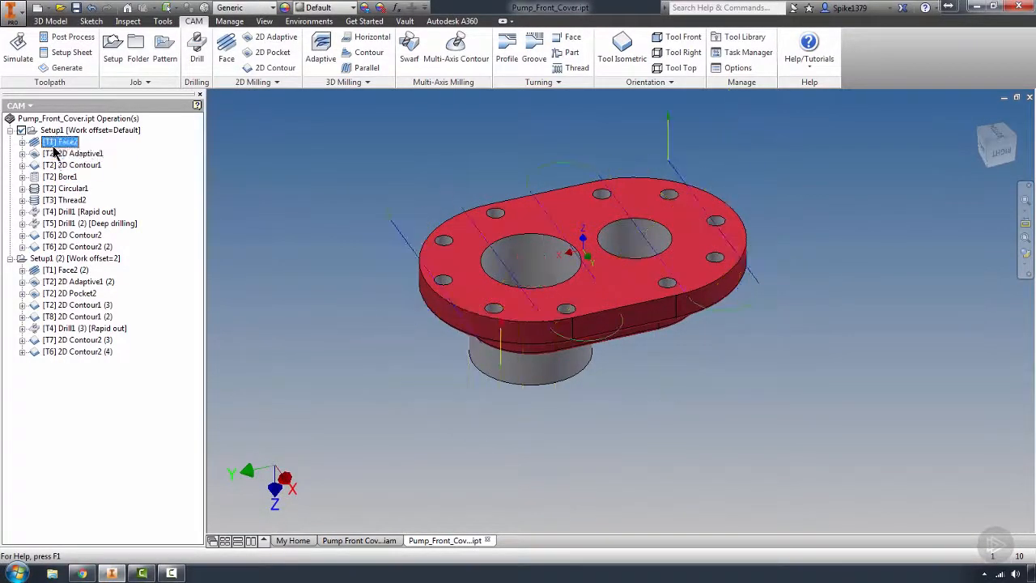
{"action": "left_click", "coordinate": [70, 189], "text": "ctrl"}
{"action": "left_click", "coordinate": [68, 200], "text": "ctrl"}
{"action": "left_click", "coordinate": [60, 177], "text": "ctrl"}
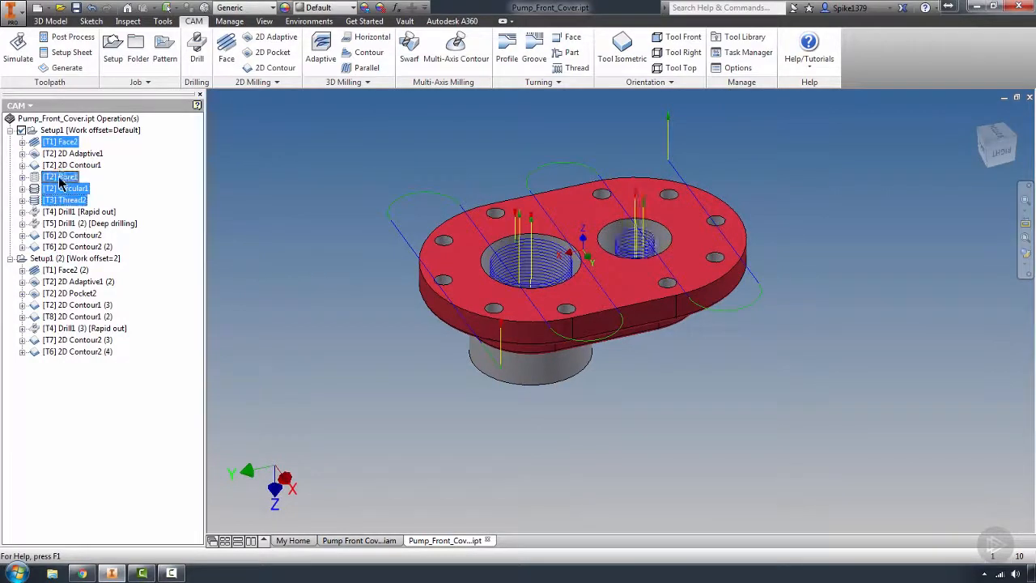
{"action": "left_click", "coordinate": [61, 212], "text": "ctrl"}
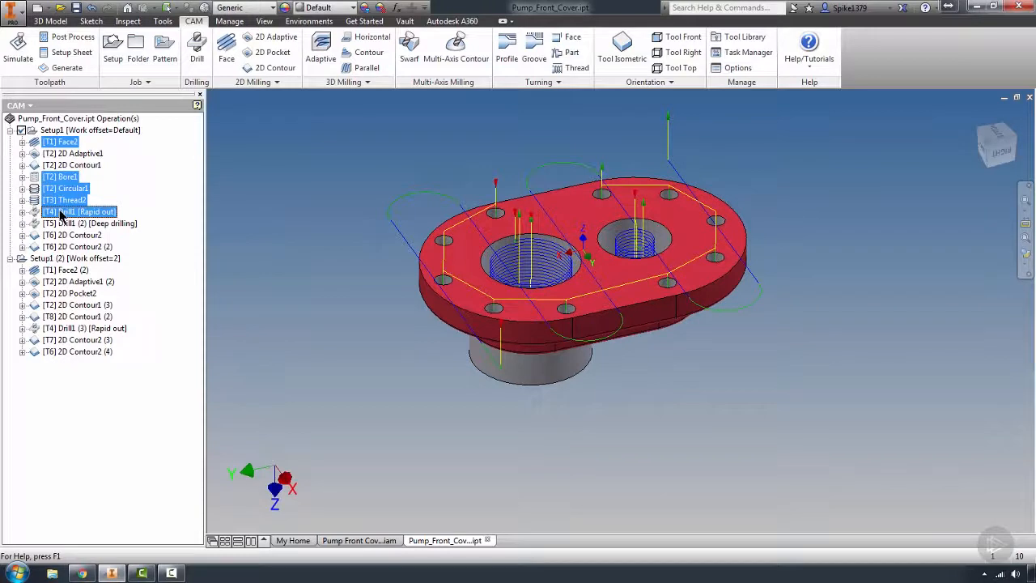
{"action": "left_click", "coordinate": [64, 224], "text": "ctrl"}
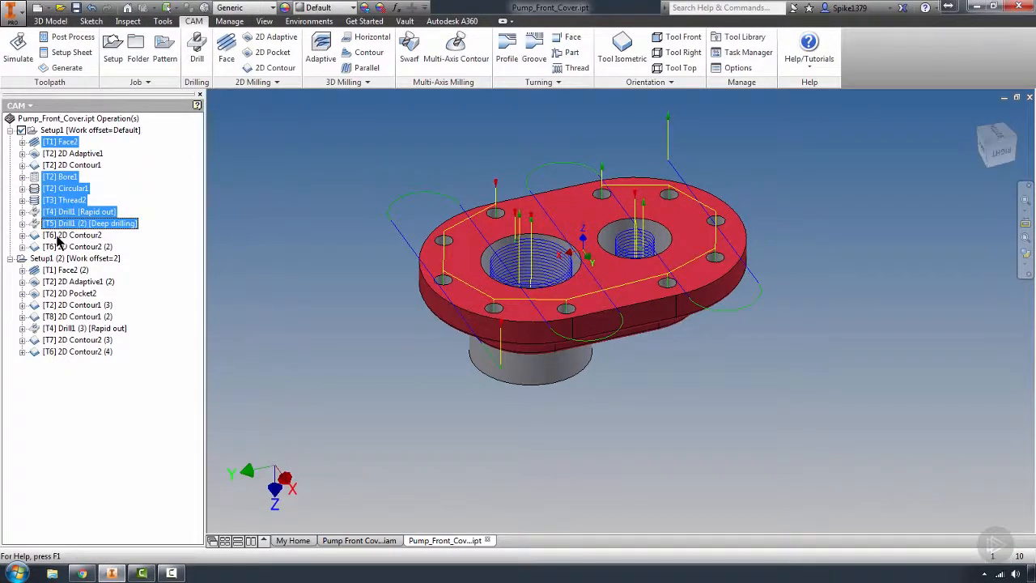
{"action": "left_click", "coordinate": [58, 237], "text": "ctrl"}
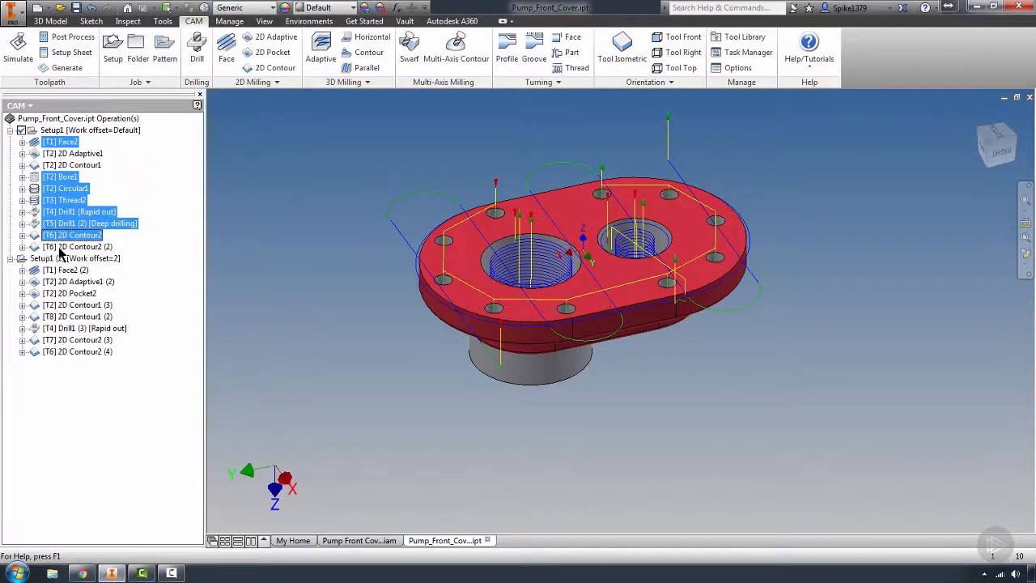
{"action": "left_click", "coordinate": [59, 247], "text": "ctrl"}
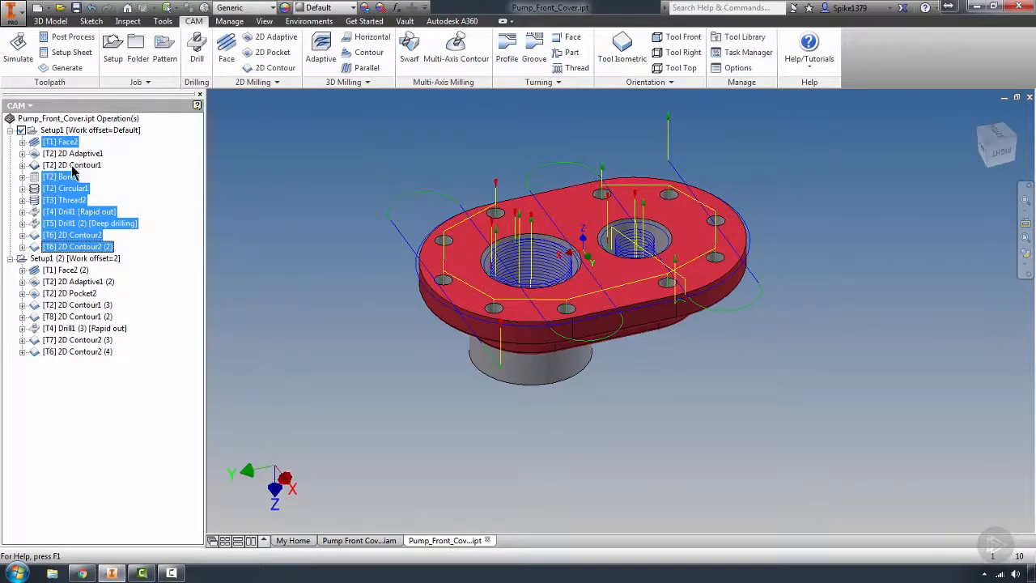
{"action": "right_click", "coordinate": [50, 143]}
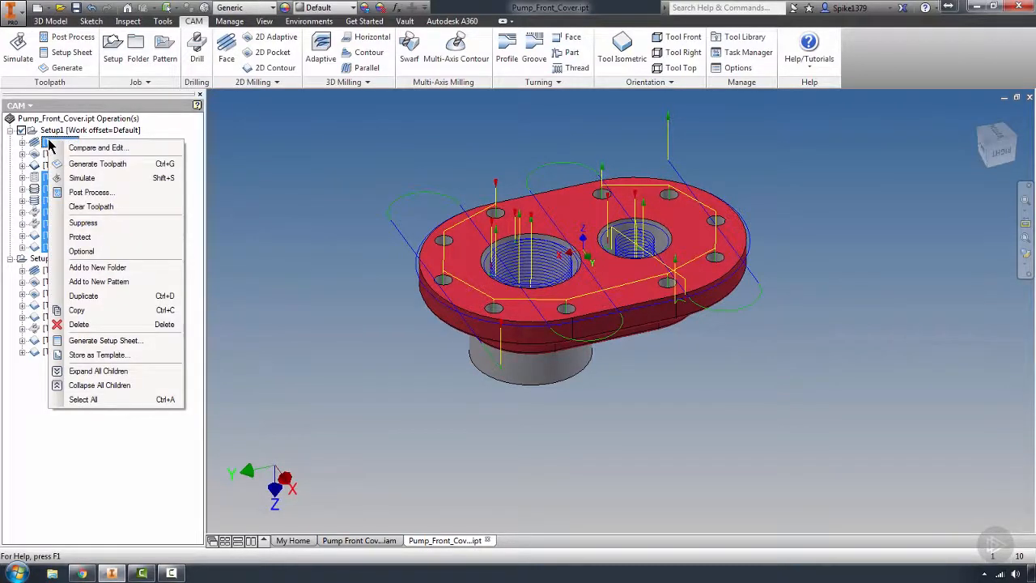
{"action": "left_click", "coordinate": [85, 312]}
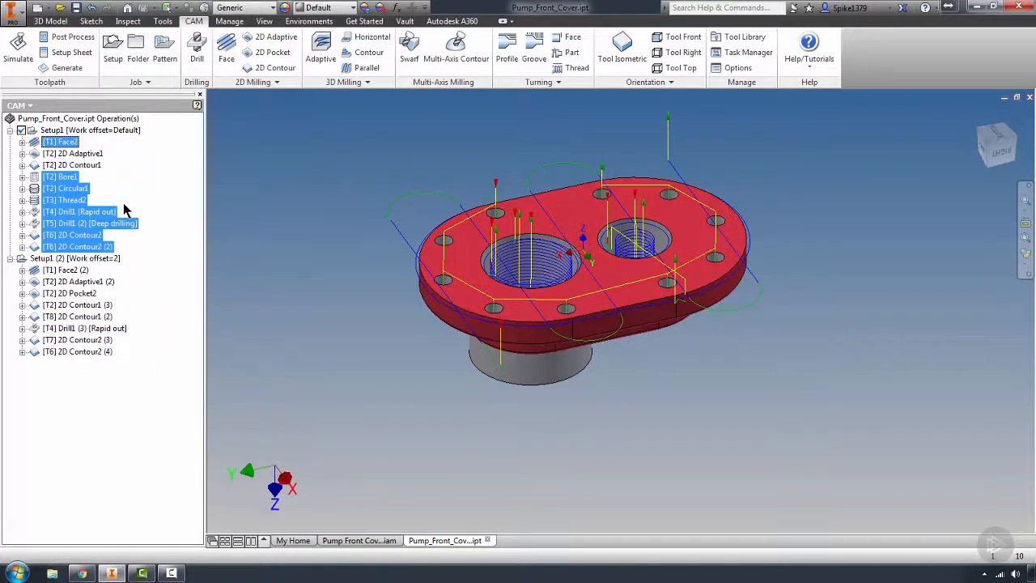
- Paste the copied operations into Setup1 of the Pump Front Cover.iam assembly
{"action": "left_click", "coordinate": [360, 540]}
{"action": "left_click", "coordinate": [58, 184]}
{"action": "left_click", "coordinate": [22, 105]}
{"action": "left_click", "coordinate": [34, 164]}
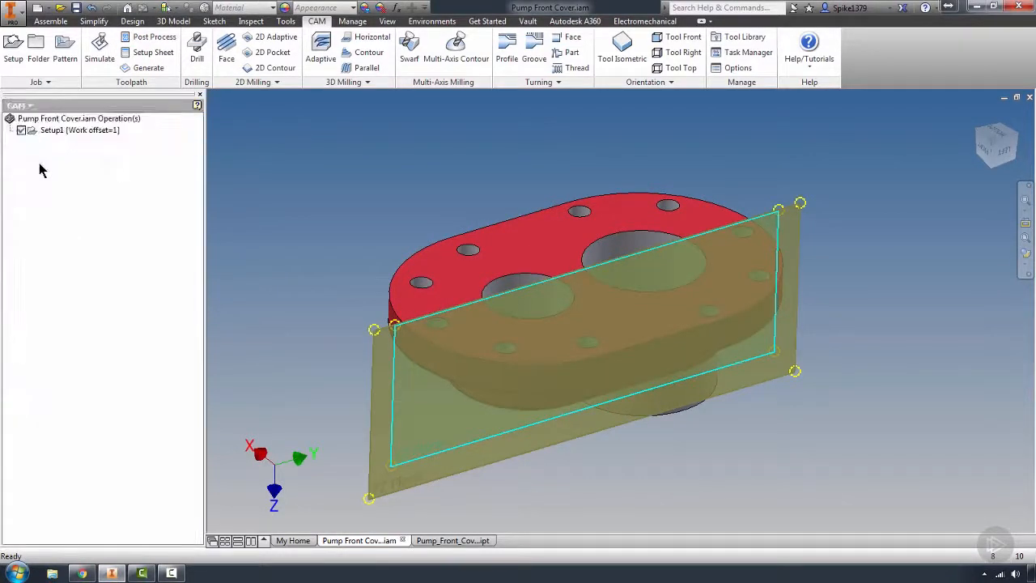
{"action": "right_click", "coordinate": [41, 138]}
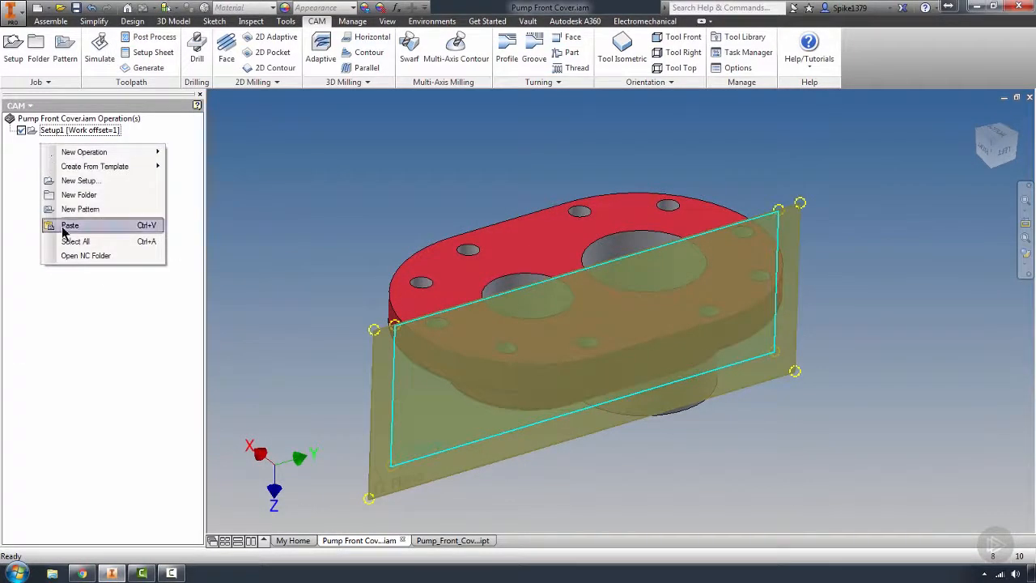
{"action": "left_click", "coordinate": [65, 223]}
{"action": "left_click", "coordinate": [57, 143]}
{"action": "left_click", "coordinate": [57, 224], "text": "shift"}
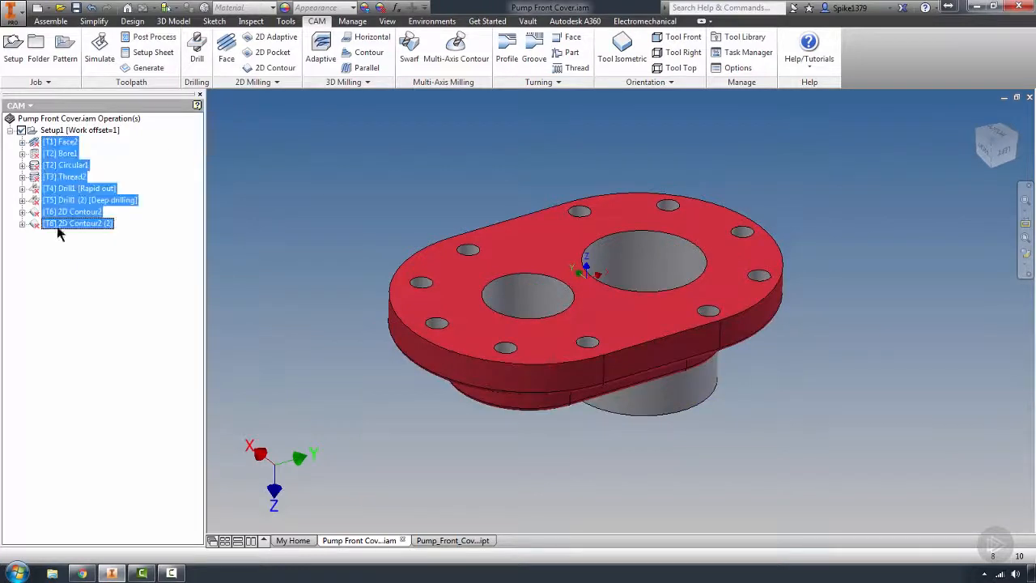
{"action": "left_click", "coordinate": [188, 267]}
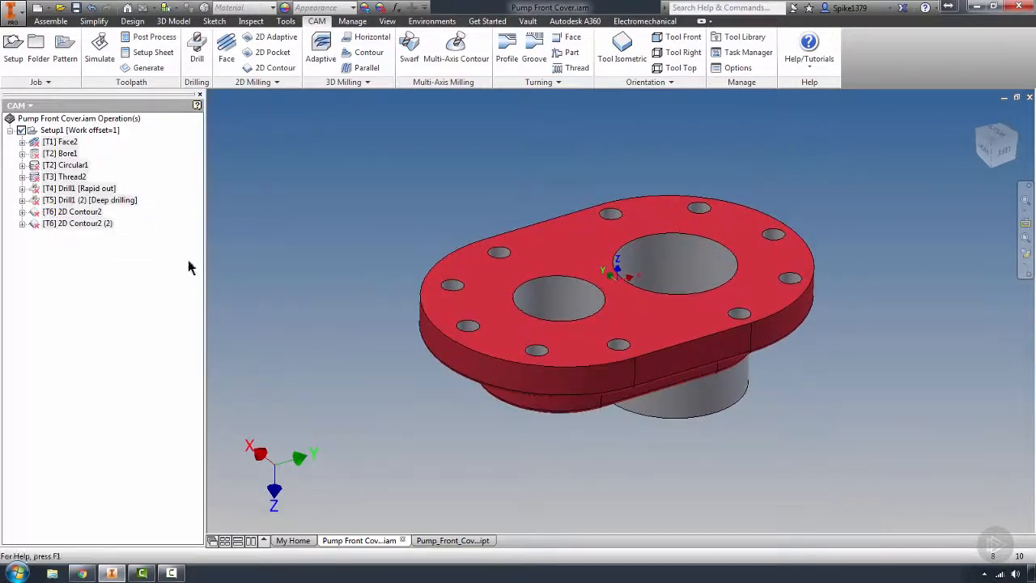
- Generate the toolpaths for the assembly's Setup1 and inspect the Face2 toolpath
{"action": "left_click", "coordinate": [48, 130]}
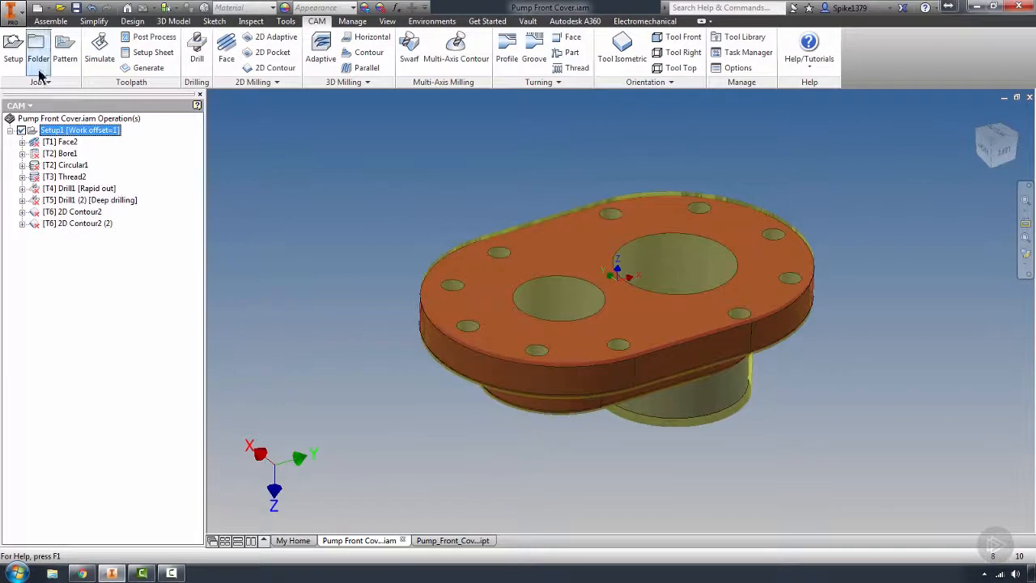
{"action": "left_click", "coordinate": [149, 71]}
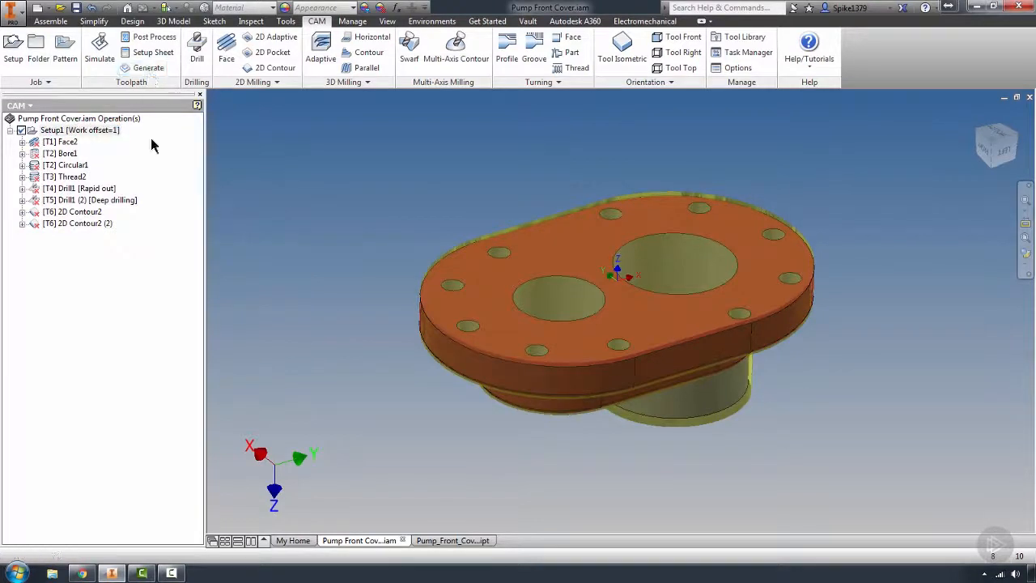
{"action": "left_click", "coordinate": [35, 143]}
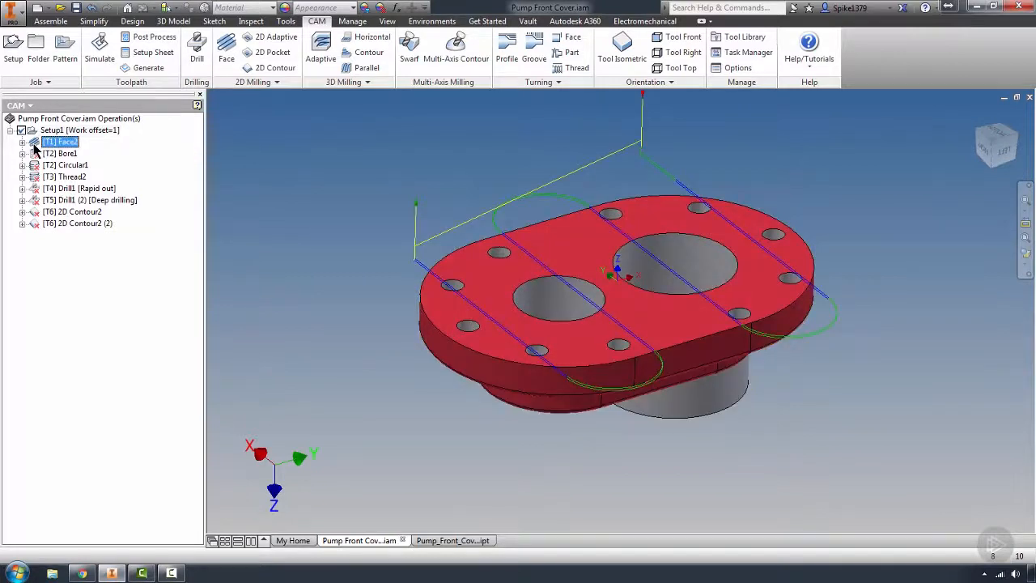
{"action": "middle_click_drag", "start_coordinate": [568, 333], "coordinate": [596, 351]}
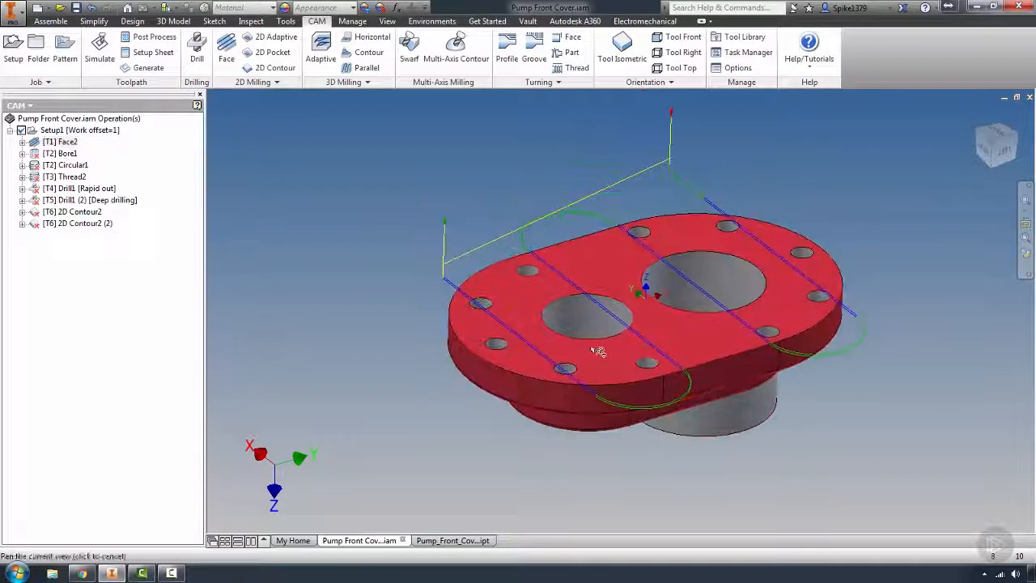
- Edit Bore1 to use the circular faces of the small and large bores as its geometry, and accept it
{"action": "left_click", "coordinate": [41, 156]}
{"action": "double_click", "coordinate": [36, 155]}
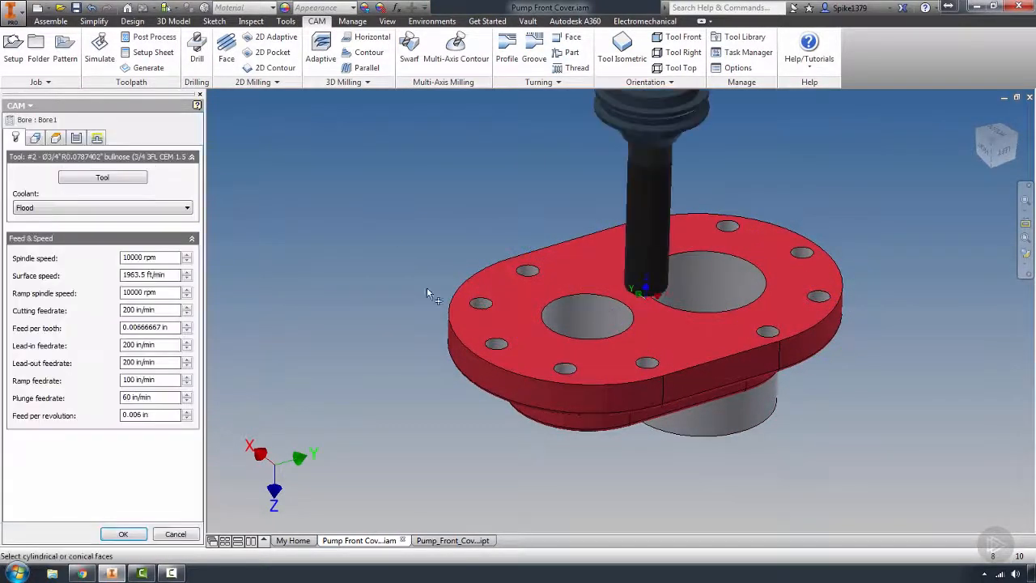
{"action": "left_click", "coordinate": [36, 139]}
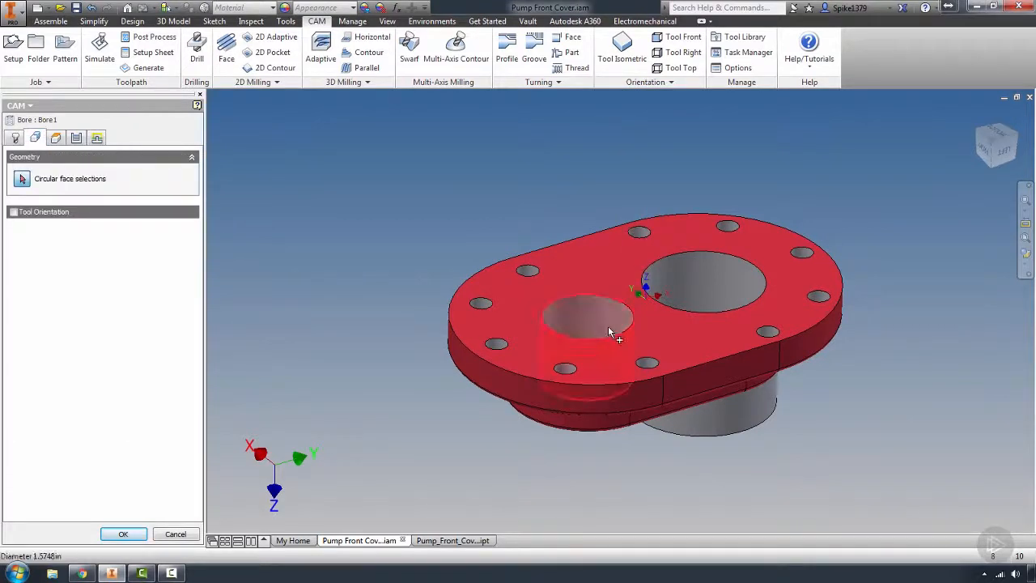
{"action": "left_click", "coordinate": [608, 325]}
{"action": "left_click", "coordinate": [724, 289]}
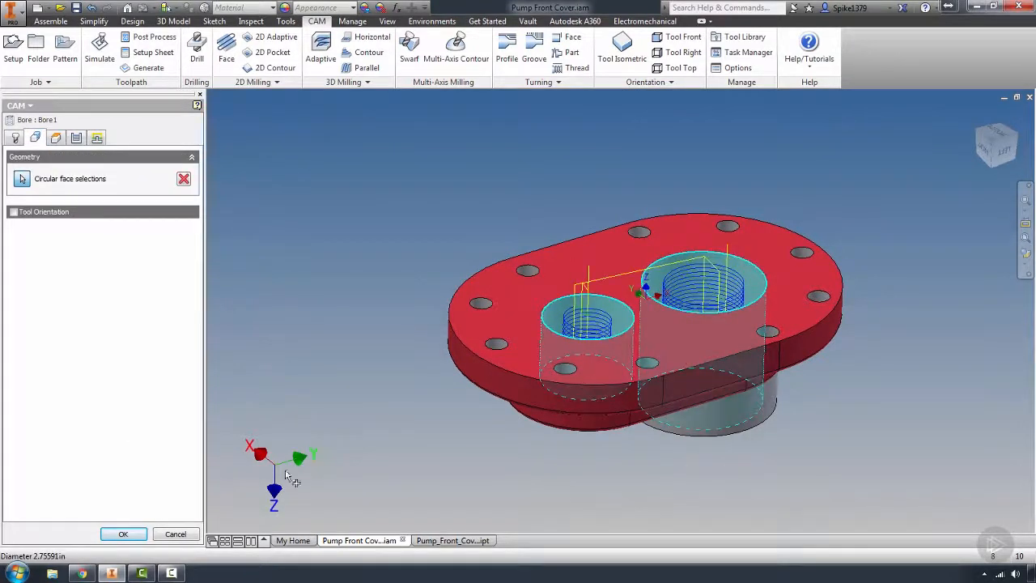
{"action": "left_click", "coordinate": [122, 533]}
{"action": "middle_click_drag", "start_coordinate": [629, 333], "coordinate": [608, 338], "text": "shift"}
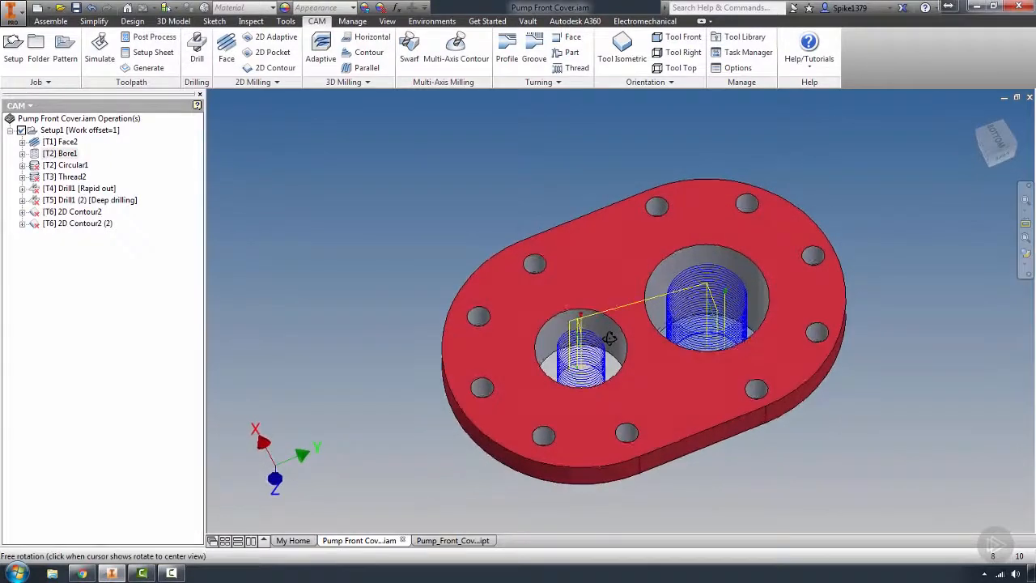
- Reassign the circular face geometry for Circular1 and Thread2, selecting the large bore's wall for the thread
{"action": "left_click", "coordinate": [57, 168]}
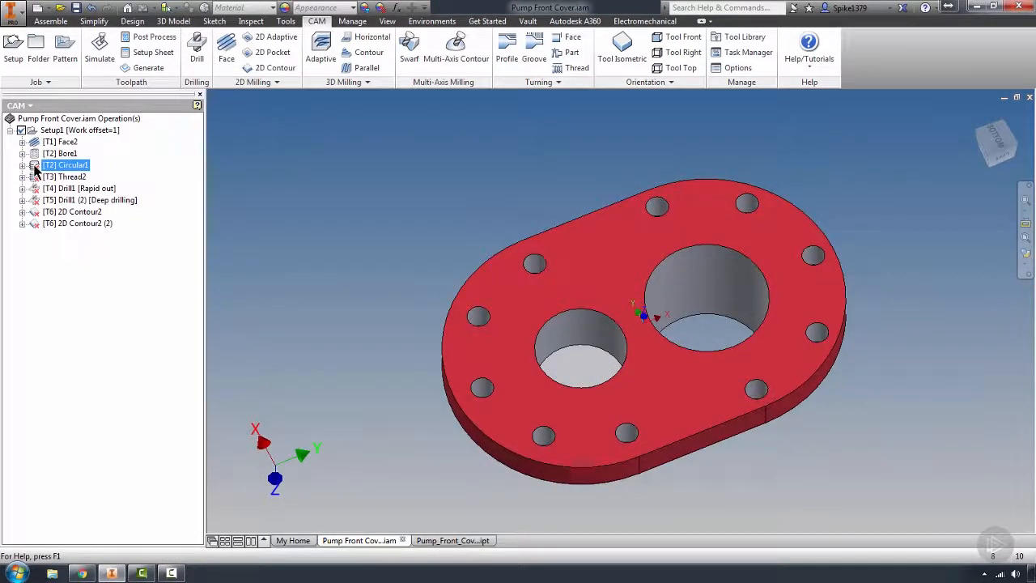
{"action": "right_click", "coordinate": [34, 167]}
{"action": "left_click", "coordinate": [46, 171]}
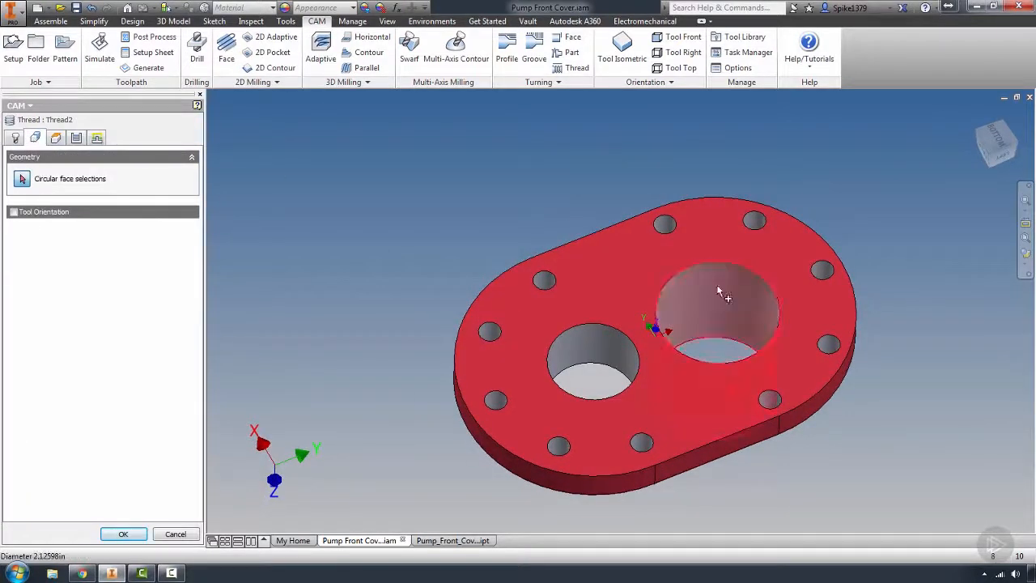
{"action": "left_click", "coordinate": [719, 293]}
{"action": "left_click", "coordinate": [121, 533]}
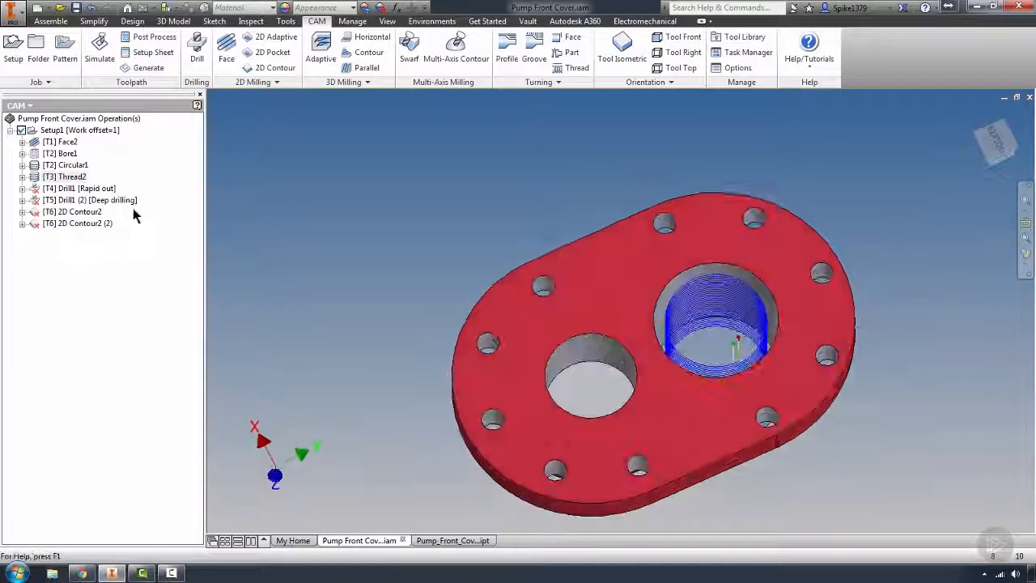
- Check the toolpaths of the remaining Drill1, Drill1 (2), 2D Contour2 and 2D Contour2 (2) operations
{"action": "left_click", "coordinate": [38, 193]}
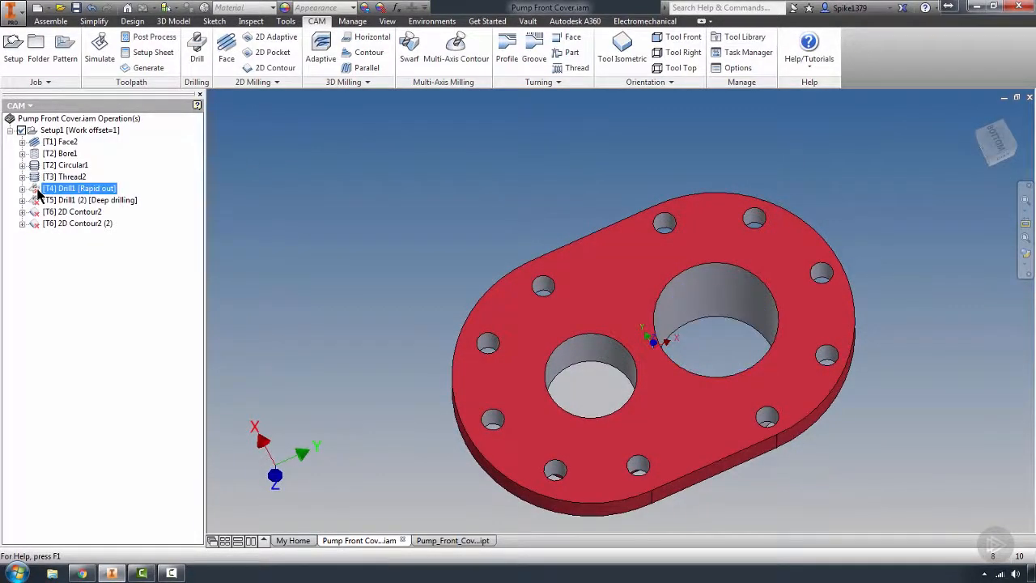
{"action": "left_click", "coordinate": [42, 201]}
{"action": "left_click", "coordinate": [46, 212]}
{"action": "left_click", "coordinate": [48, 224]}
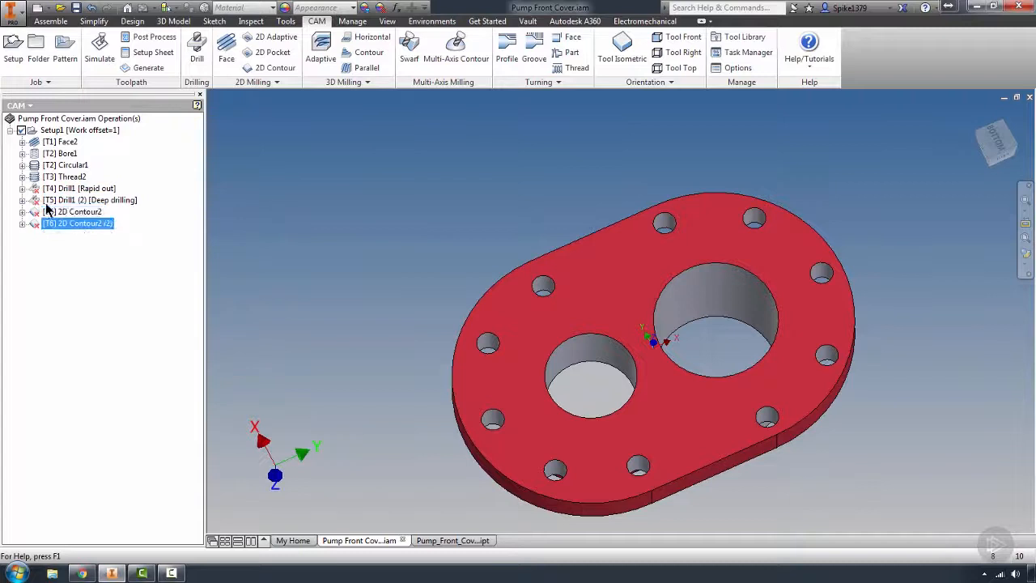
- Reassign Drill1's hole faces to the flange's bolt holes by picking one with same-diameter selection on, and accept the operation
{"action": "left_click", "coordinate": [42, 189]}
{"action": "right_click", "coordinate": [36, 194]}
{"action": "left_click", "coordinate": [55, 202]}
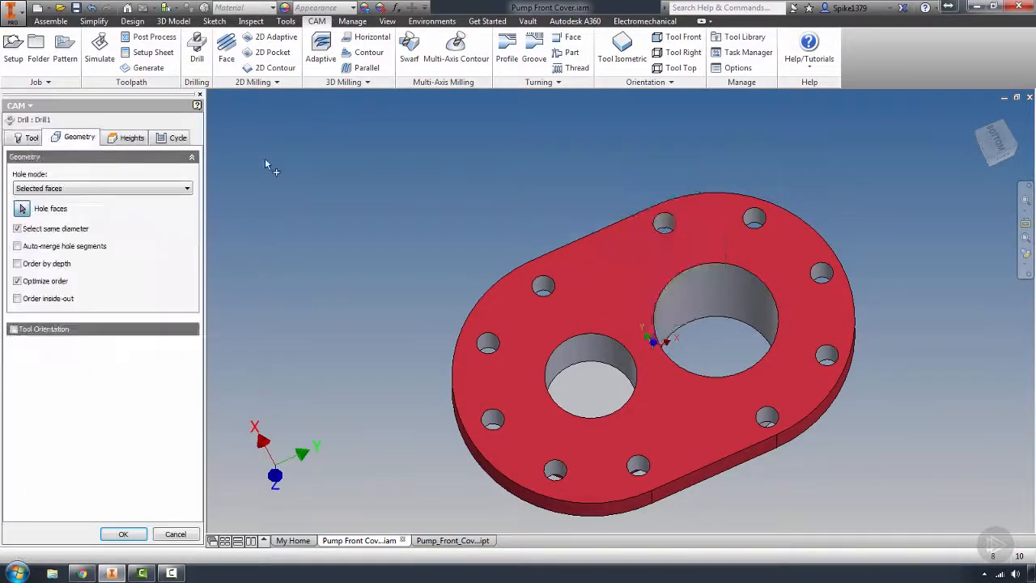
{"action": "left_click", "coordinate": [490, 347]}
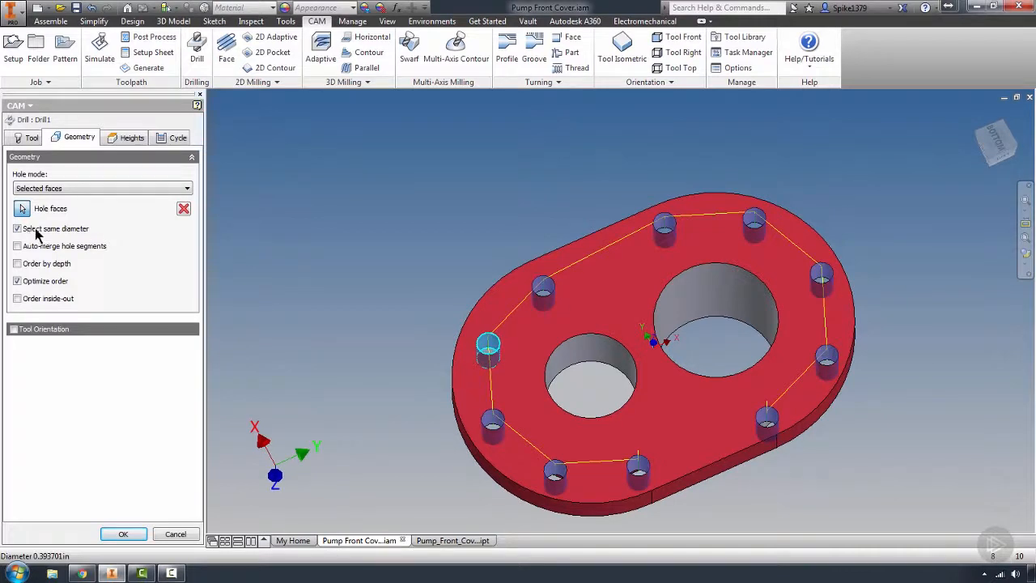
{"action": "left_click", "coordinate": [123, 535]}
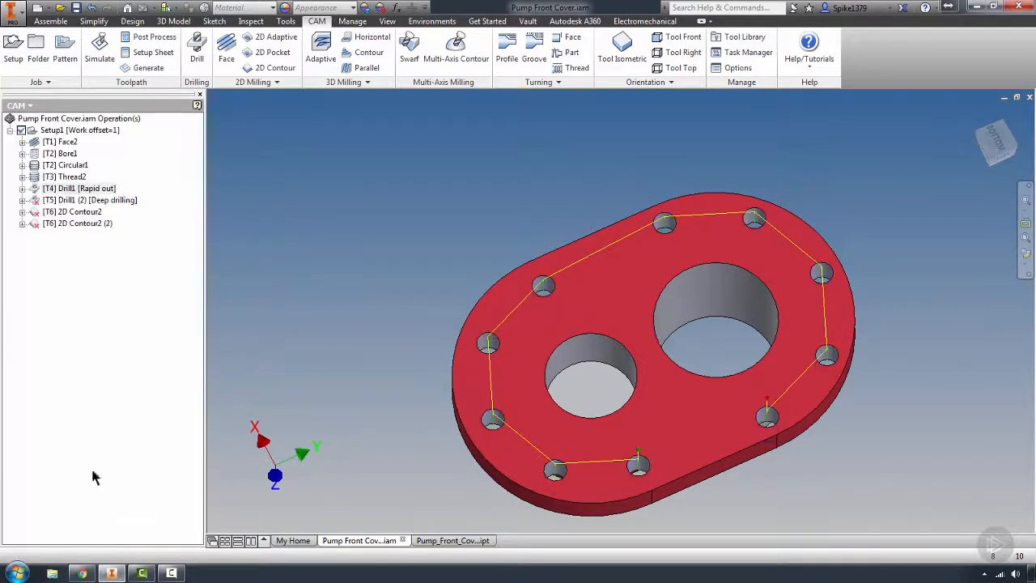
- Edit Drill1 (2) to use the same set of flange bolt holes as its hole faces, and accept it
{"action": "left_click", "coordinate": [29, 201]}
{"action": "right_click", "coordinate": [34, 203]}
{"action": "left_click", "coordinate": [53, 222]}
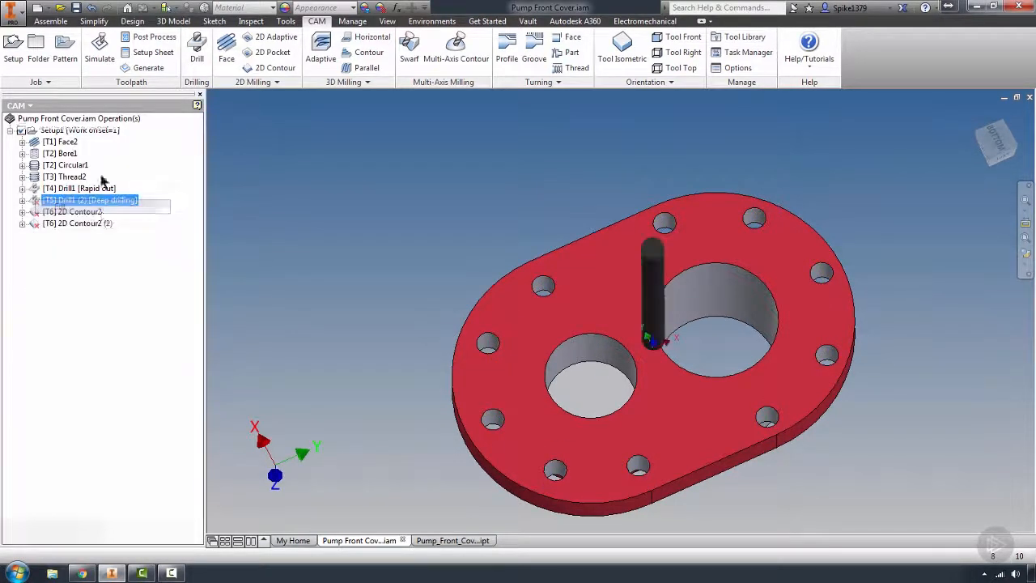
{"action": "left_click", "coordinate": [73, 138]}
{"action": "left_click", "coordinate": [489, 341]}
{"action": "left_click", "coordinate": [118, 533]}
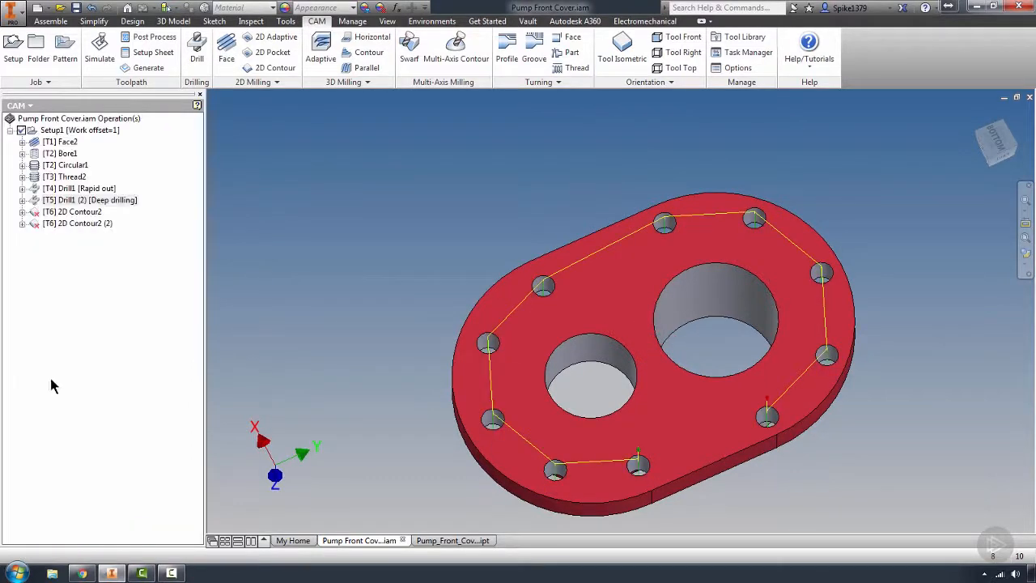
- Reassign 2D Contour2's geometry to the closed outer edge chain around the cover flange, and accept the operation
{"action": "left_click", "coordinate": [43, 214]}
{"action": "right_click", "coordinate": [41, 215]}
{"action": "left_click", "coordinate": [58, 222]}
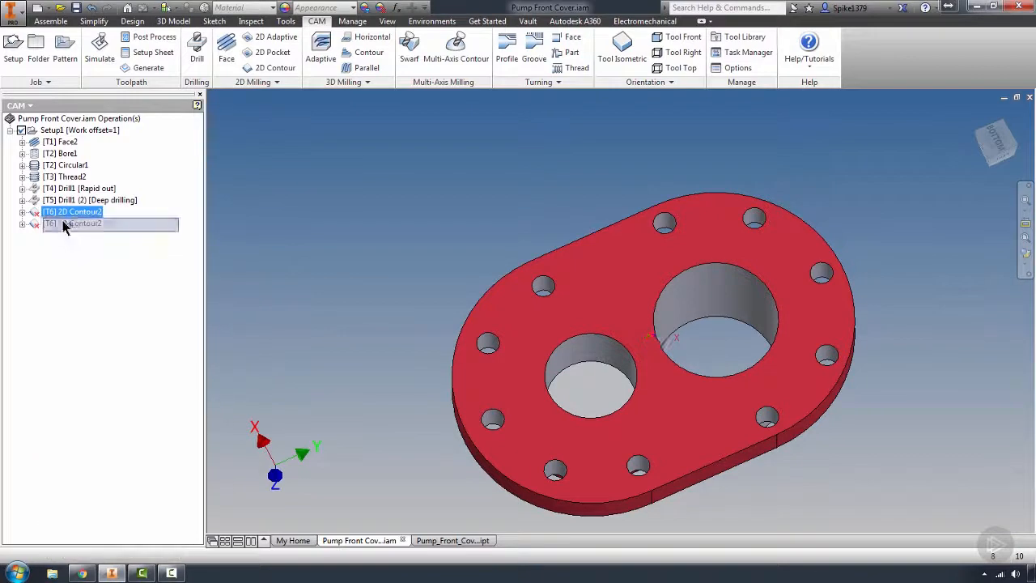
{"action": "left_click", "coordinate": [34, 138]}
{"action": "middle_click_drag", "start_coordinate": [534, 326], "coordinate": [530, 313], "text": "shift"}
{"action": "left_click", "coordinate": [564, 248]}
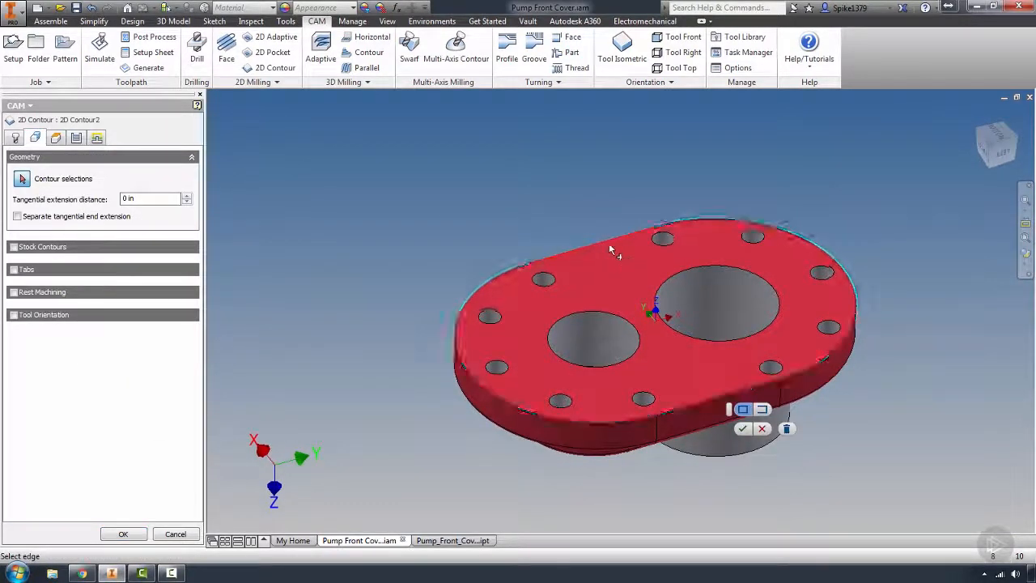
{"action": "left_click", "coordinate": [742, 428]}
{"action": "left_click", "coordinate": [129, 534]}
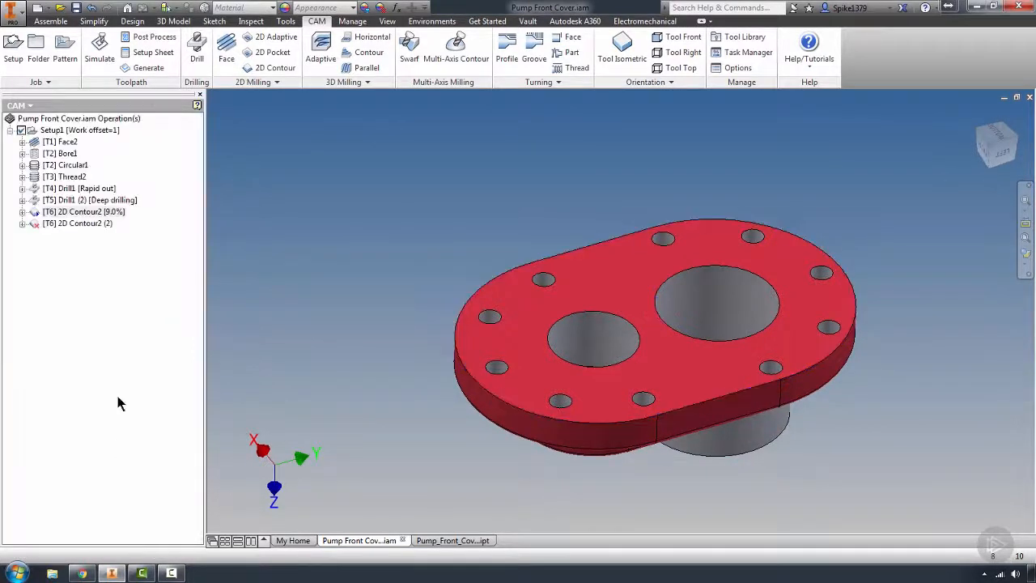
- Edit 2D Contour2 (2) to follow the top circular edges of the small and large bores, and accept it
{"action": "right_click", "coordinate": [46, 226]}
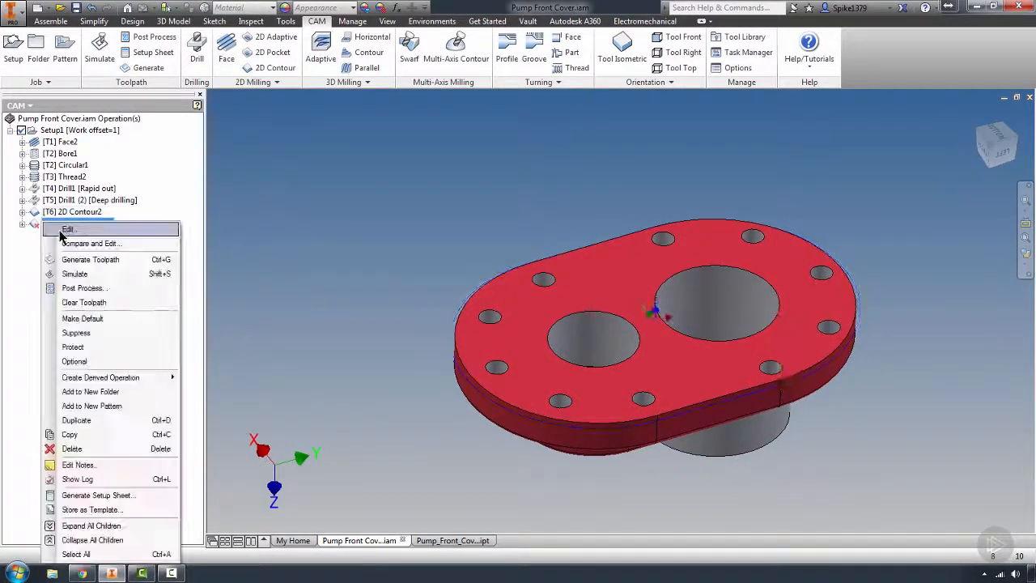
{"action": "left_click", "coordinate": [77, 240]}
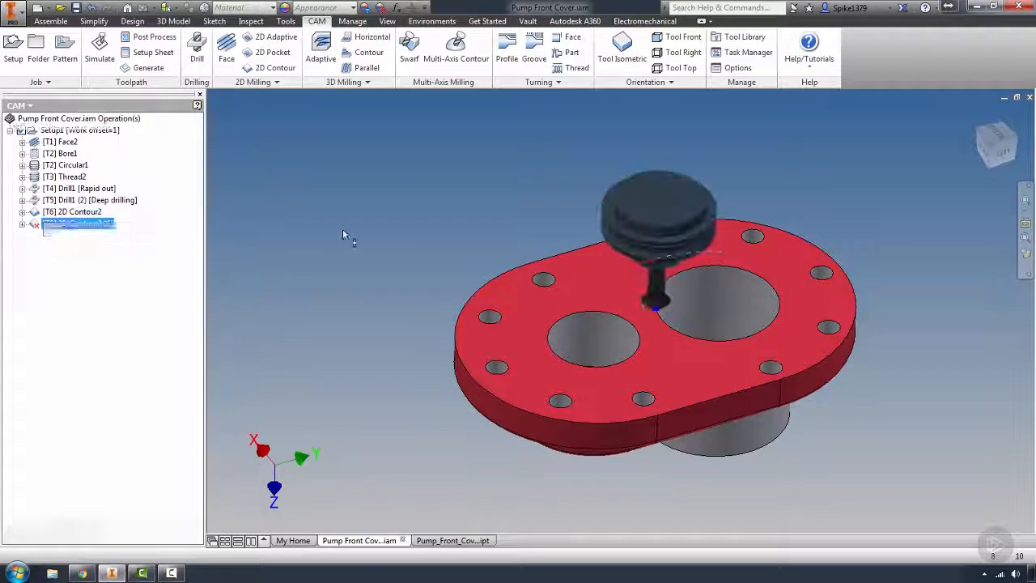
{"action": "left_click", "coordinate": [593, 310]}
{"action": "left_click", "coordinate": [720, 267]}
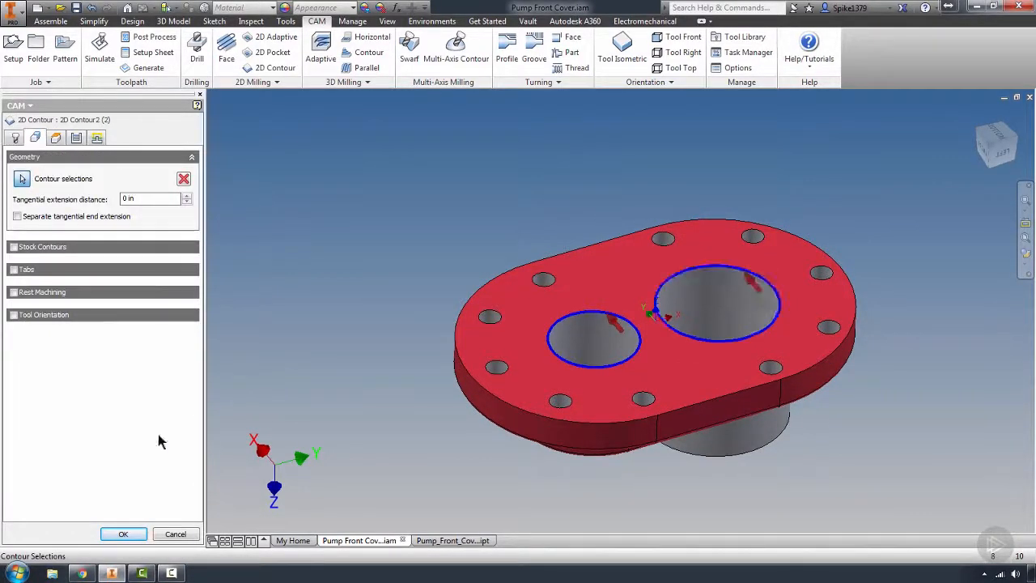
{"action": "left_click", "coordinate": [123, 535]}
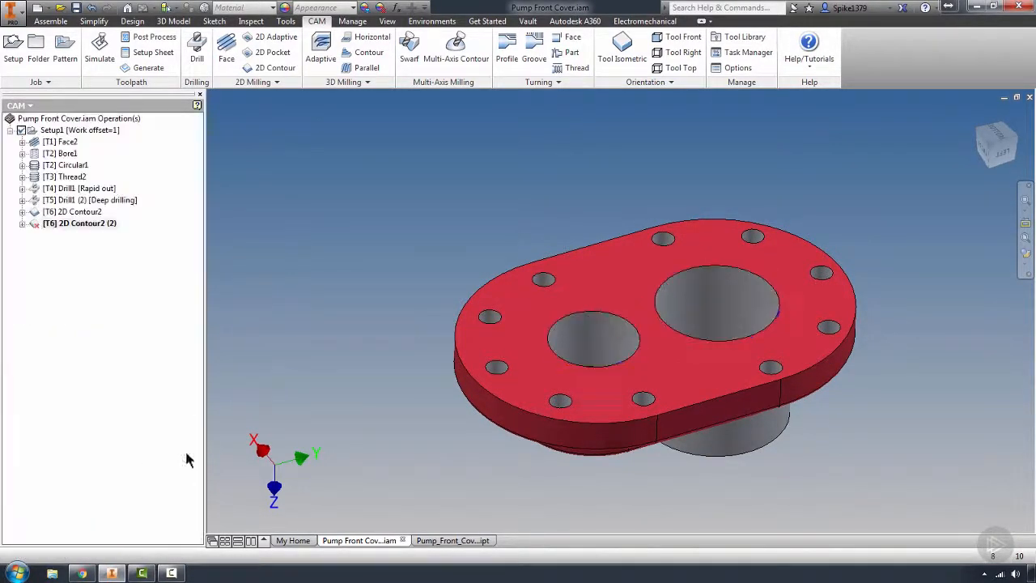
- Show the toolpaths of all operations from Face2 to 2D Contour2 (2) together and inspect them on the cover
{"action": "left_click", "coordinate": [58, 144]}
{"action": "left_click", "coordinate": [55, 227], "text": "shift"}
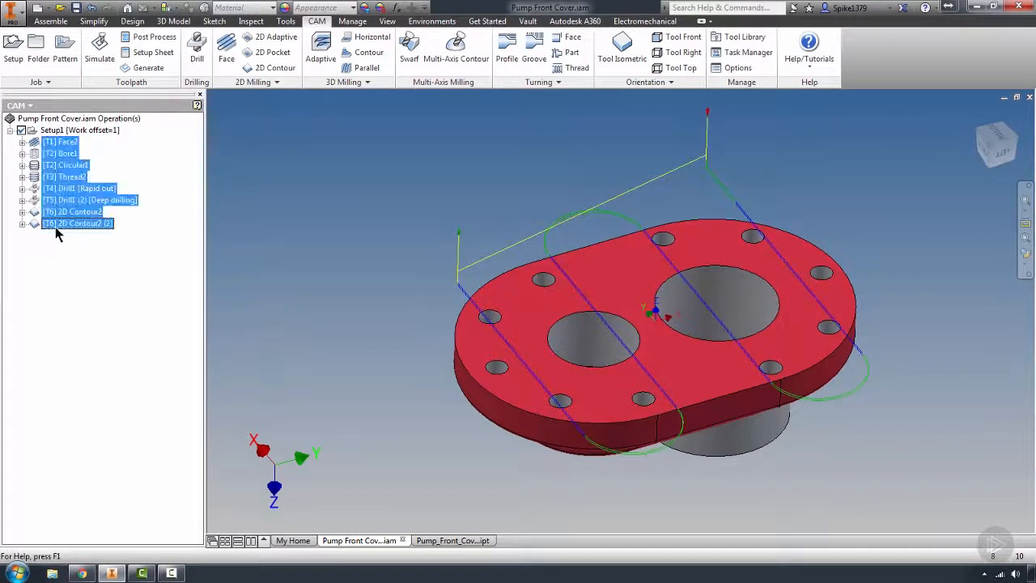
{"action": "mouse_move", "coordinate": [528, 285]}
{"action": "middle_mouse_down", "text": "shift"}
{"action": "mouse_move", "coordinate": [546, 266]}
{"action": "mouse_move", "coordinate": [510, 289]}
{"action": "middle_mouse_up", "text": "shift"}
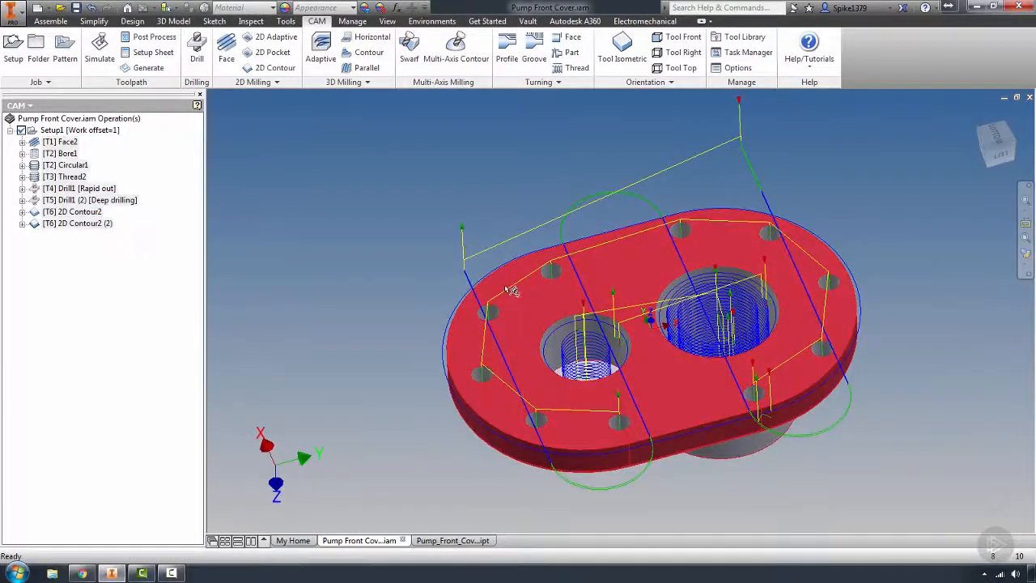
{"action": "middle_click_drag", "start_coordinate": [721, 303], "coordinate": [578, 349], "text": "shift"}
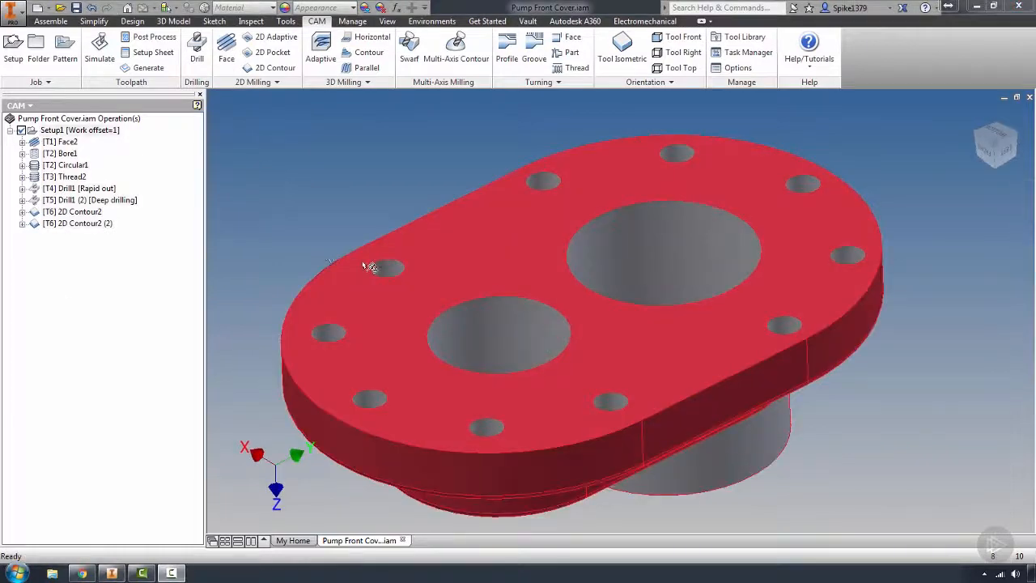
- Simulate all of Setup1 with the toolpath mode set to Tail, playing it at the highest speed
{"action": "left_click", "coordinate": [113, 130]}
{"action": "left_click", "coordinate": [99, 50]}
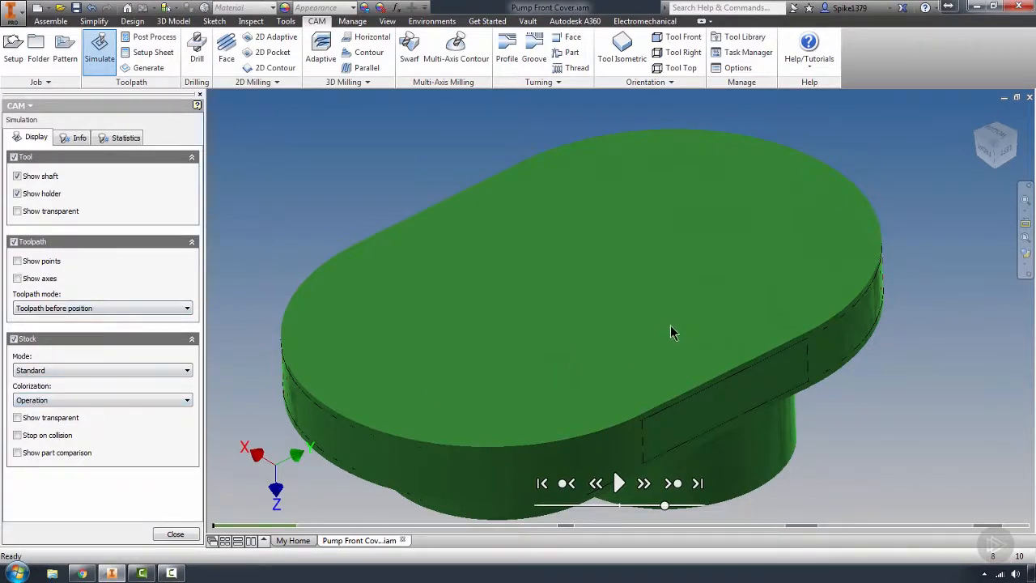
{"action": "left_click", "coordinate": [68, 311]}
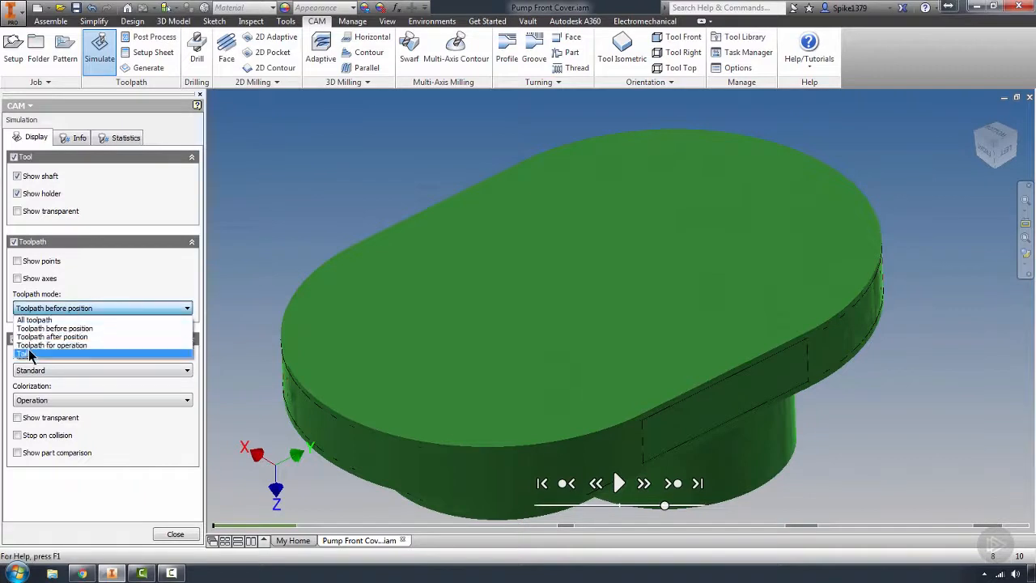
{"action": "left_click", "coordinate": [43, 319]}
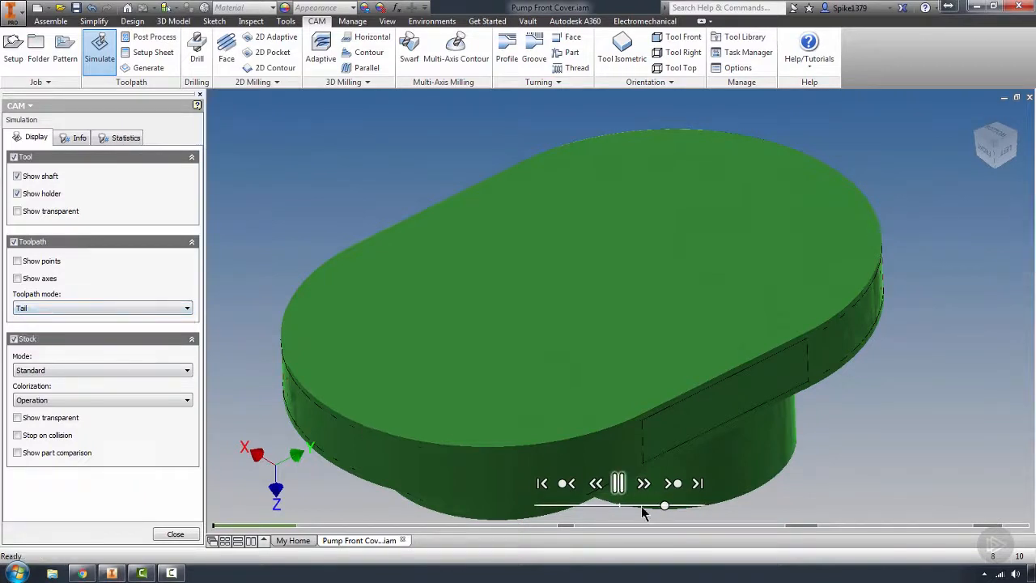
{"action": "left_click", "coordinate": [620, 484]}
{"action": "left_click_drag", "start_coordinate": [664, 505], "coordinate": [705, 505]}
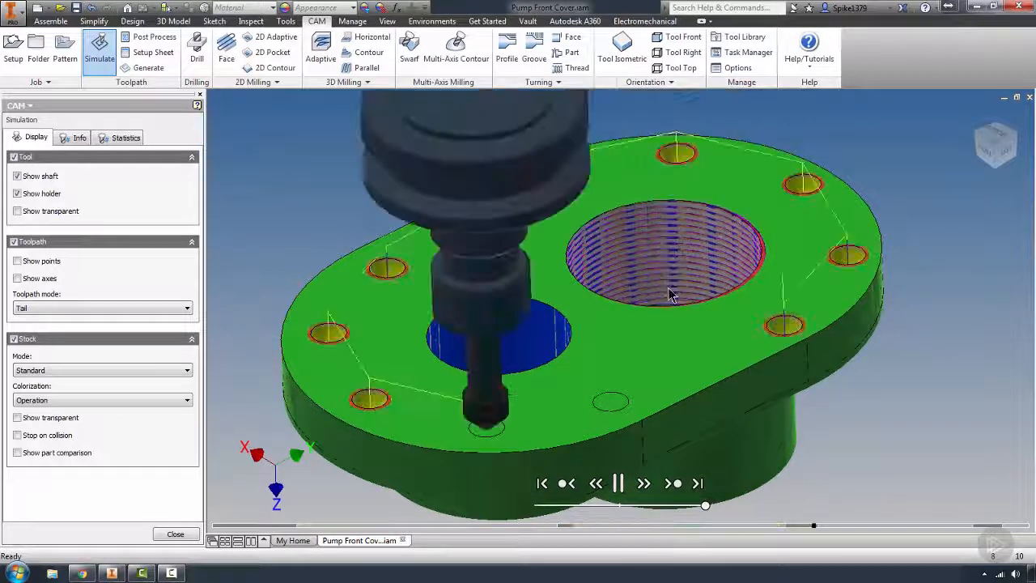
- Examine the simulated stock inside the small and large bores from several angles, and close the simulation
{"action": "middle_click_drag", "start_coordinate": [701, 289], "coordinate": [691, 324], "text": "shift"}
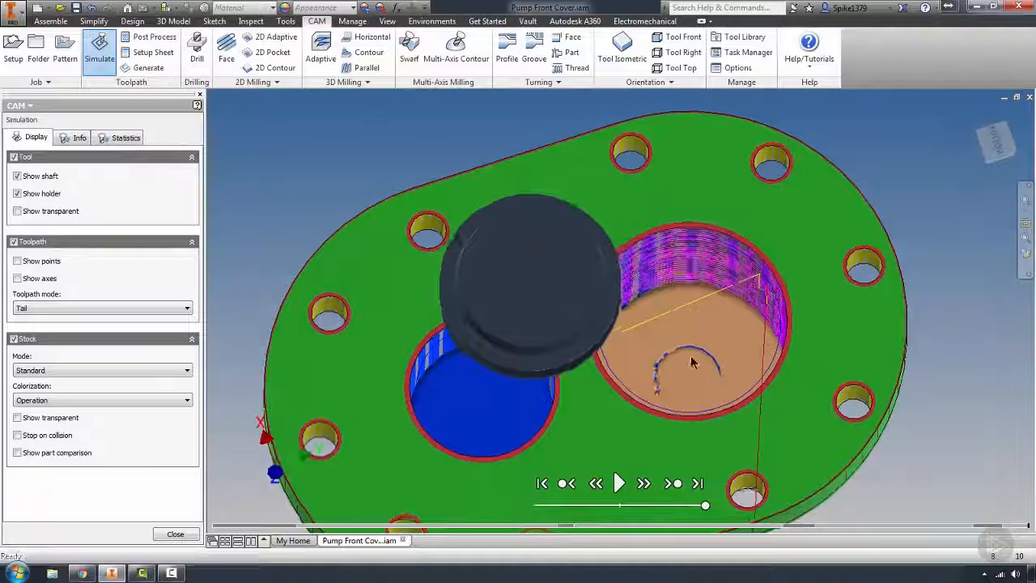
{"action": "scroll", "coordinate": [692, 368], "scroll_direction": "down", "scroll_amount": 3}
{"action": "scroll", "coordinate": [645, 359], "scroll_direction": "down", "scroll_amount": 3}
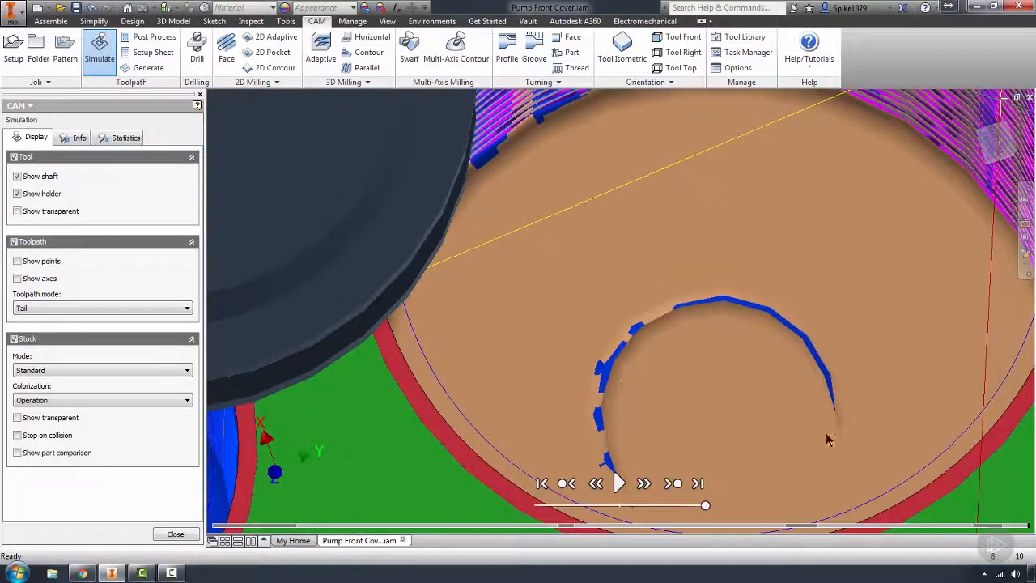
{"action": "scroll", "coordinate": [735, 328], "scroll_direction": "up", "scroll_amount": 3}
{"action": "middle_click_drag", "start_coordinate": [689, 351], "coordinate": [693, 241], "text": "shift"}
{"action": "scroll", "coordinate": [703, 362], "scroll_direction": "up", "scroll_amount": 3}
{"action": "scroll", "coordinate": [693, 241], "scroll_direction": "up", "scroll_amount": 3}
{"action": "middle_click_drag", "start_coordinate": [704, 282], "coordinate": [696, 258], "text": "shift"}
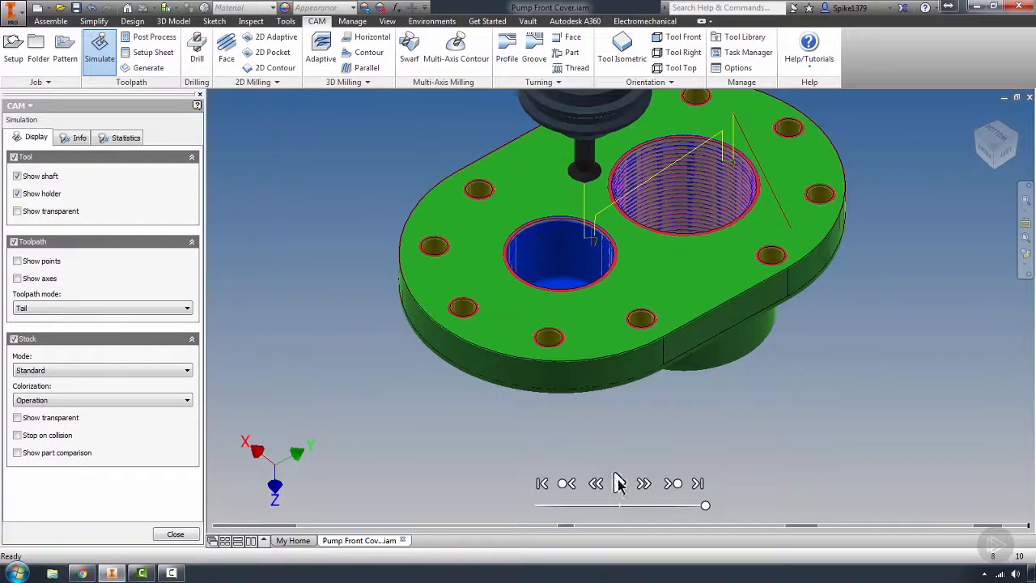
{"action": "scroll", "coordinate": [692, 231], "scroll_direction": "up", "scroll_amount": 5}
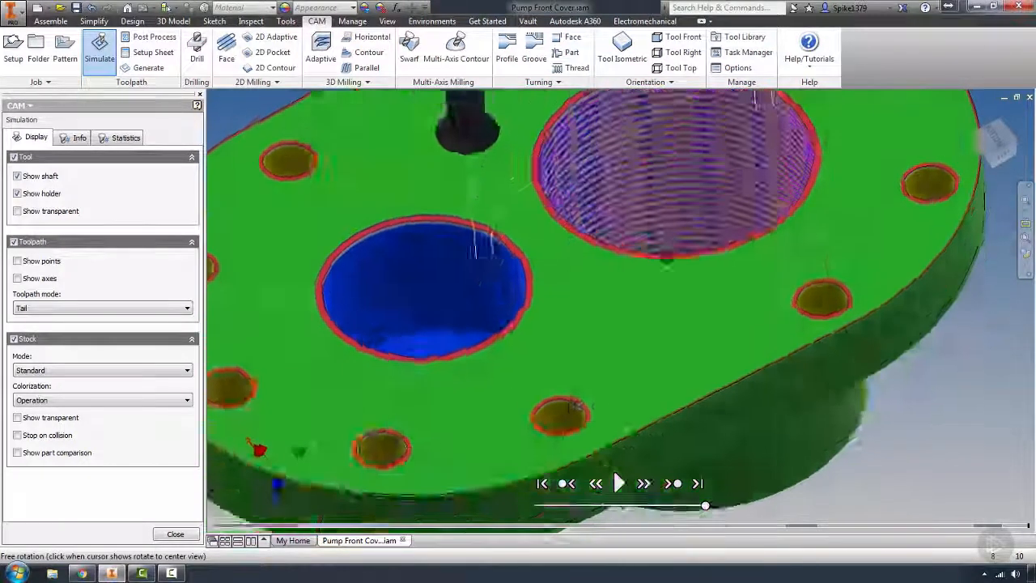
{"action": "scroll", "coordinate": [693, 269], "scroll_direction": "down", "scroll_amount": 3}
{"action": "middle_click_drag", "start_coordinate": [738, 308], "coordinate": [648, 276], "text": "shift"}
{"action": "scroll", "coordinate": [676, 232], "scroll_direction": "up", "scroll_amount": 3}
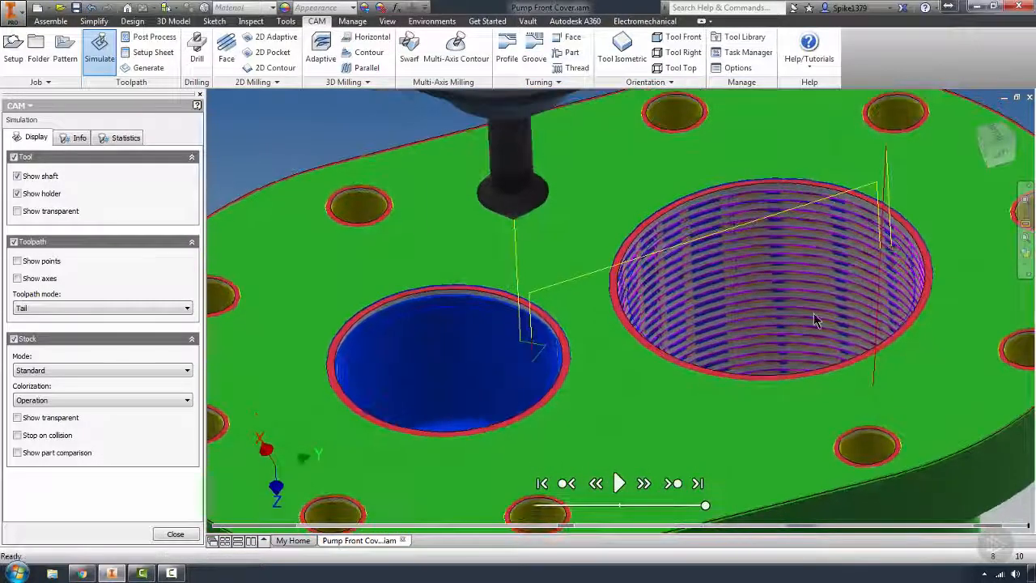
{"action": "scroll", "coordinate": [773, 318], "scroll_direction": "down", "scroll_amount": 3}
{"action": "left_click", "coordinate": [175, 533]}
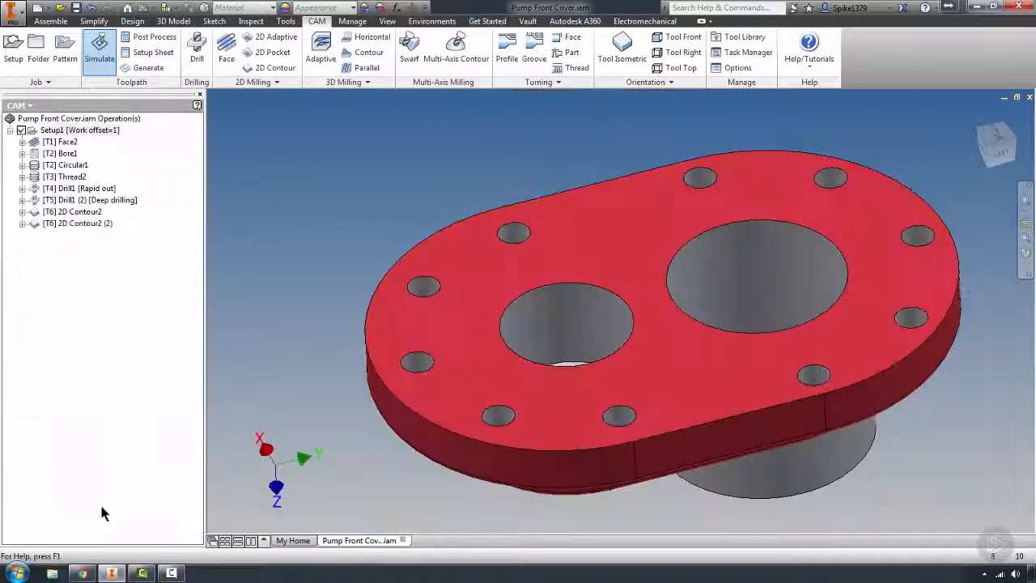
- Check the Circular1 and Bore1 toolpaths, and enable multiple passes for Bore1
{"action": "left_click", "coordinate": [65, 165]}
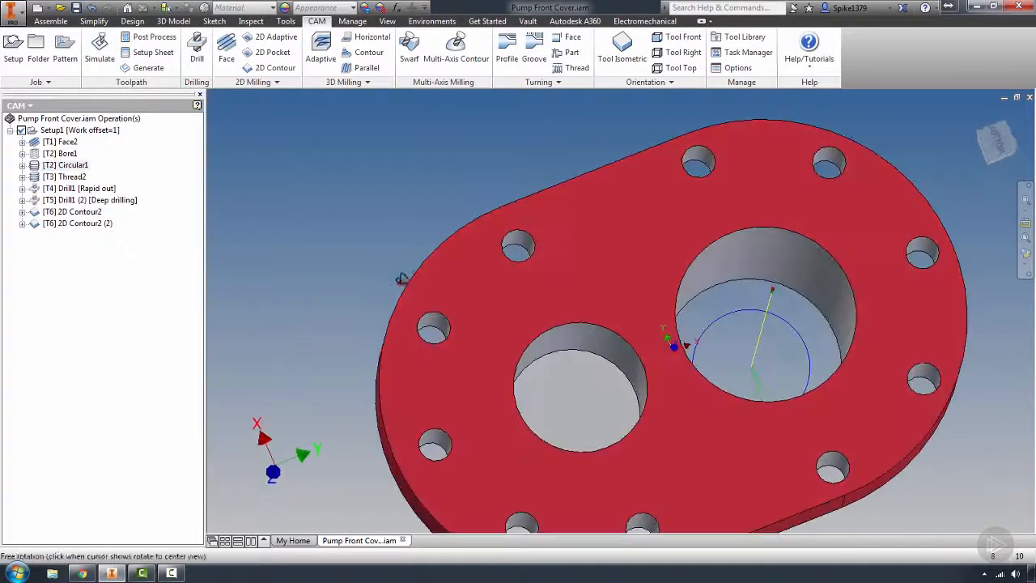
{"action": "left_click", "coordinate": [46, 156]}
{"action": "middle_click_drag", "start_coordinate": [527, 271], "coordinate": [519, 269], "text": "shift"}
{"action": "scroll", "coordinate": [842, 324], "scroll_direction": "up", "scroll_amount": 4}
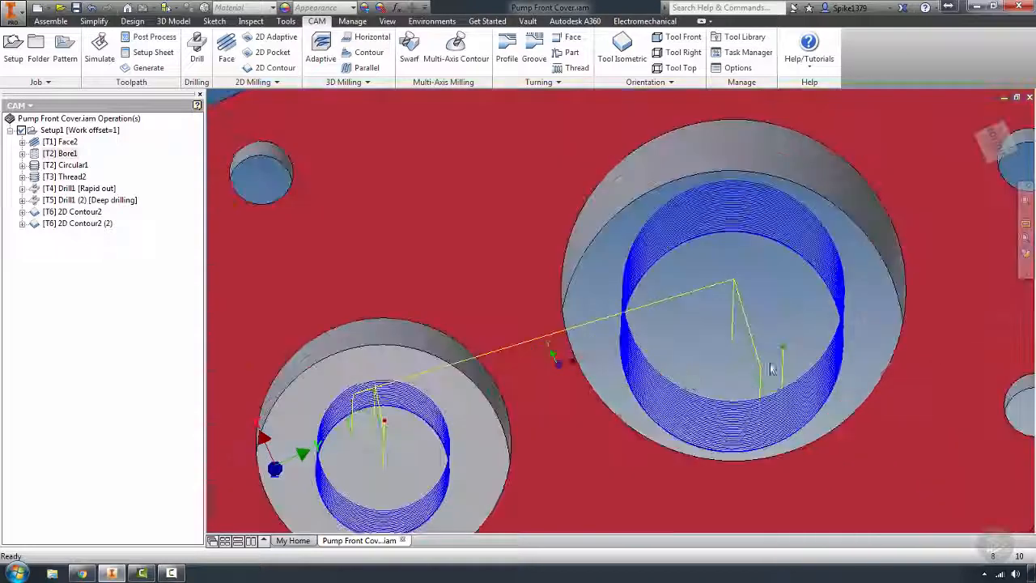
{"action": "left_click", "coordinate": [33, 156]}
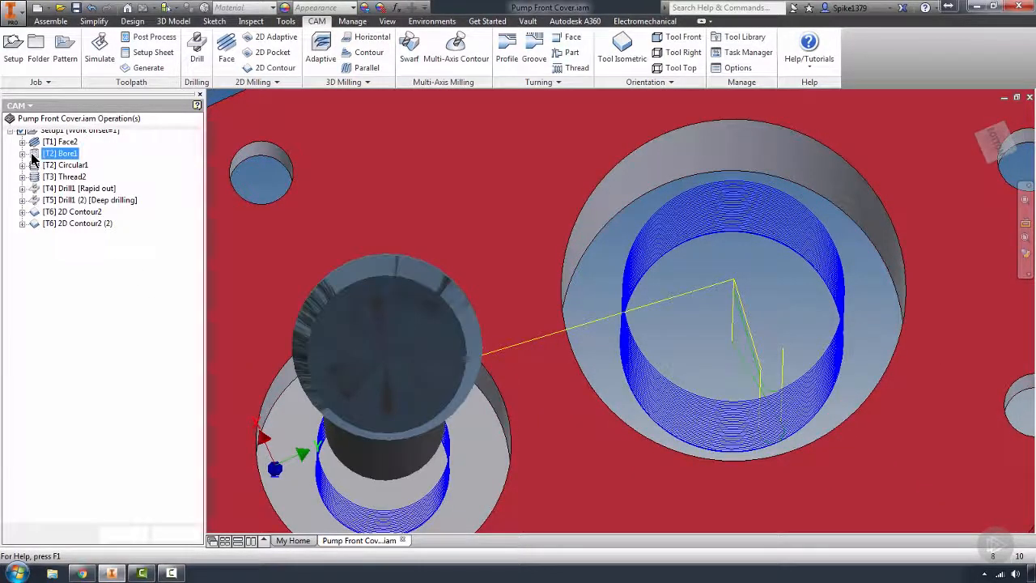
{"action": "double_click", "coordinate": [33, 157]}
{"action": "left_click", "coordinate": [76, 139]}
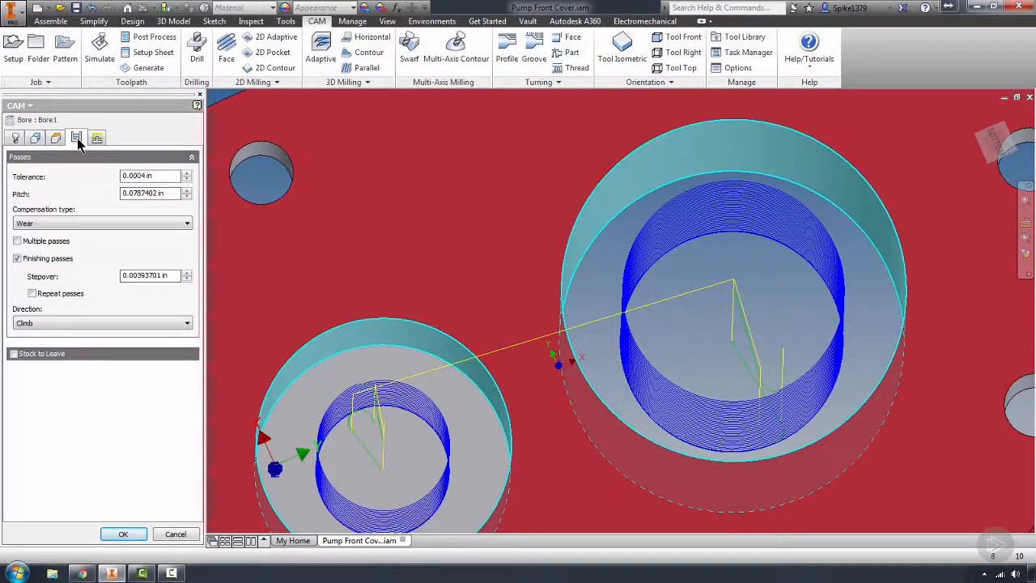
{"action": "left_click", "coordinate": [19, 241]}
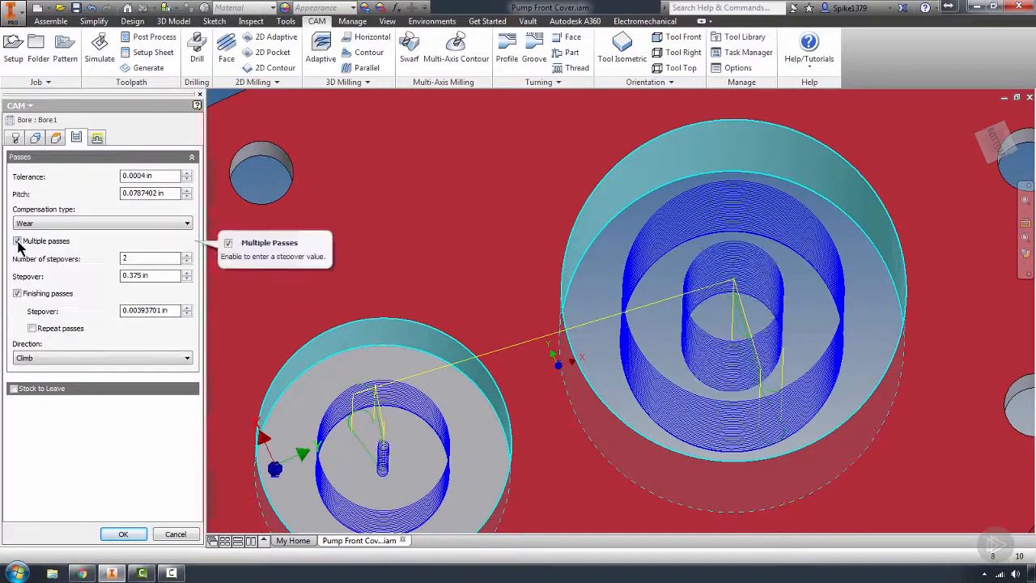
{"action": "left_click", "coordinate": [125, 534]}
- Set Bore1's bottom height to an offset of -.075 in from the hole bottom, and inspect the toolpath below the part
{"action": "middle_click_drag", "start_coordinate": [704, 319], "coordinate": [633, 320], "text": "shift"}
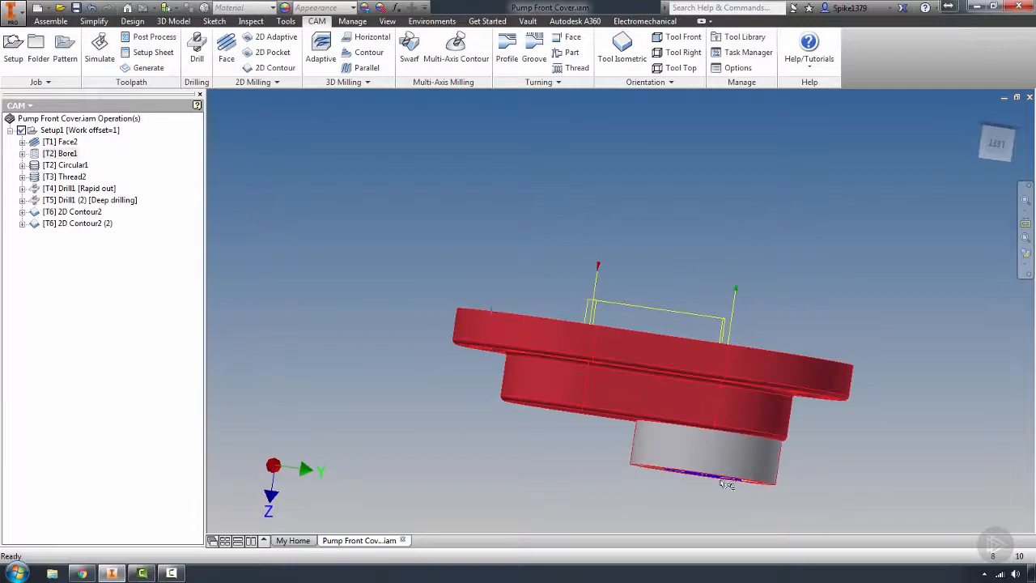
{"action": "double_click", "coordinate": [35, 155]}
{"action": "left_click", "coordinate": [56, 139]}
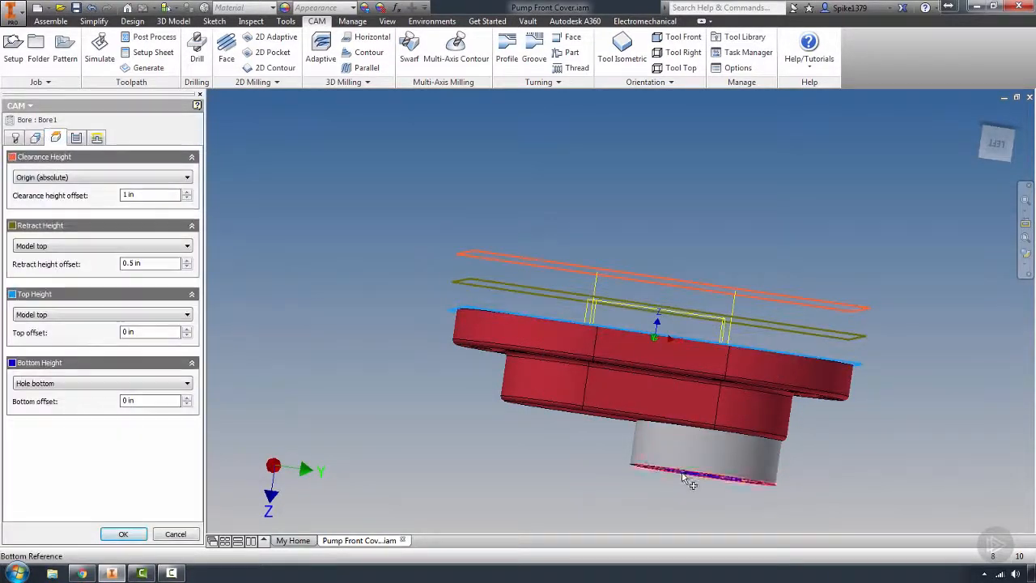
{"action": "left_click", "coordinate": [47, 388]}
{"action": "left_click", "coordinate": [46, 389]}
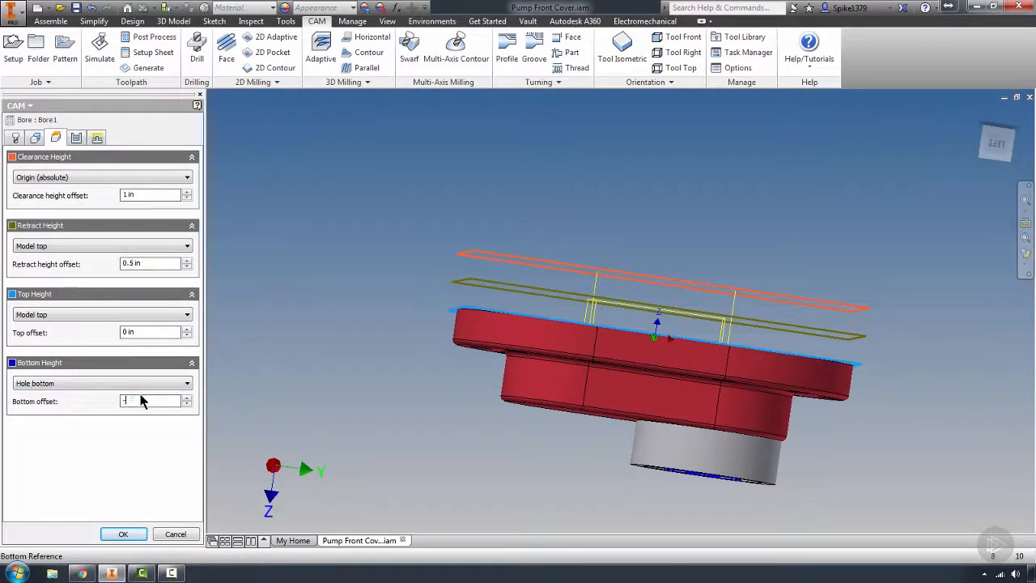
{"action": "middle_click_drag", "start_coordinate": [536, 405], "coordinate": [537, 364], "text": "shift"}
{"action": "double_click", "coordinate": [138, 401]}
{"action": "key", "text": "BackSpace"}
{"action": "type", "text": ".075"}
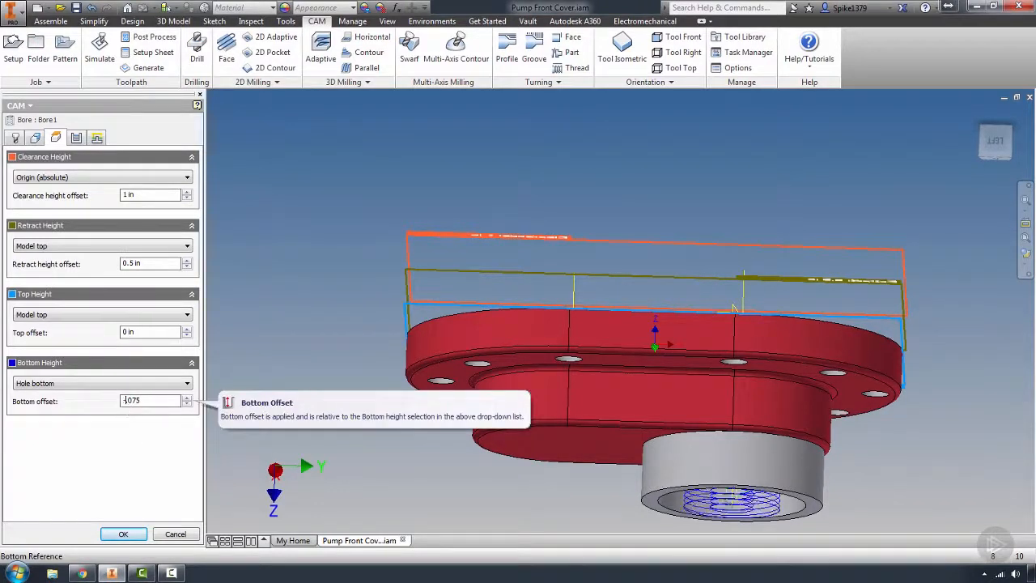
{"action": "left_click", "coordinate": [123, 533]}
{"action": "middle_click_drag", "start_coordinate": [709, 428], "coordinate": [669, 409], "text": "shift"}
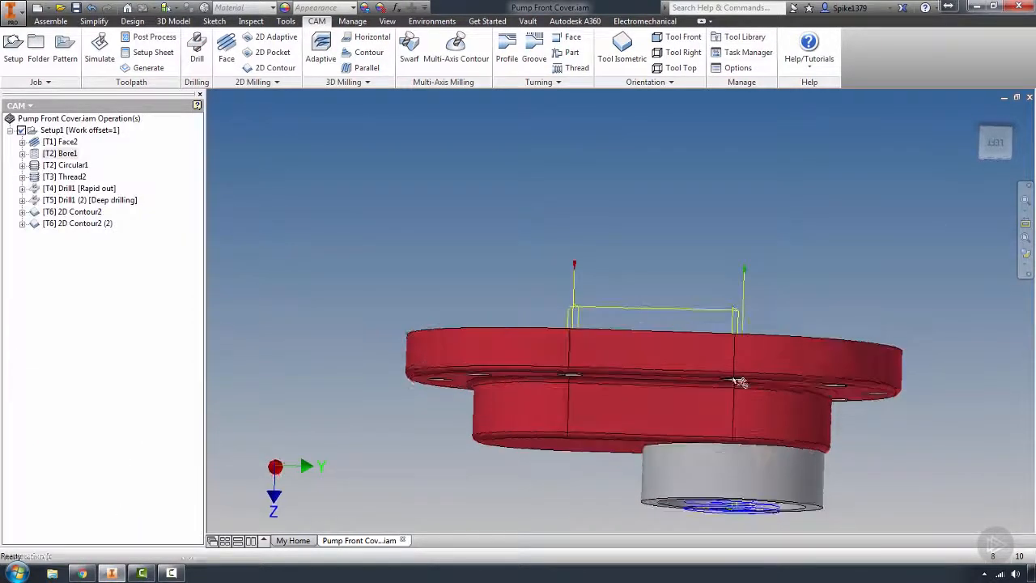
- Examine how far Bore1's toolpath extends below the part and into both bores from the side and from above
{"action": "left_click", "coordinate": [995, 143]}
{"action": "scroll", "coordinate": [655, 329], "scroll_direction": "up", "scroll_amount": 8}
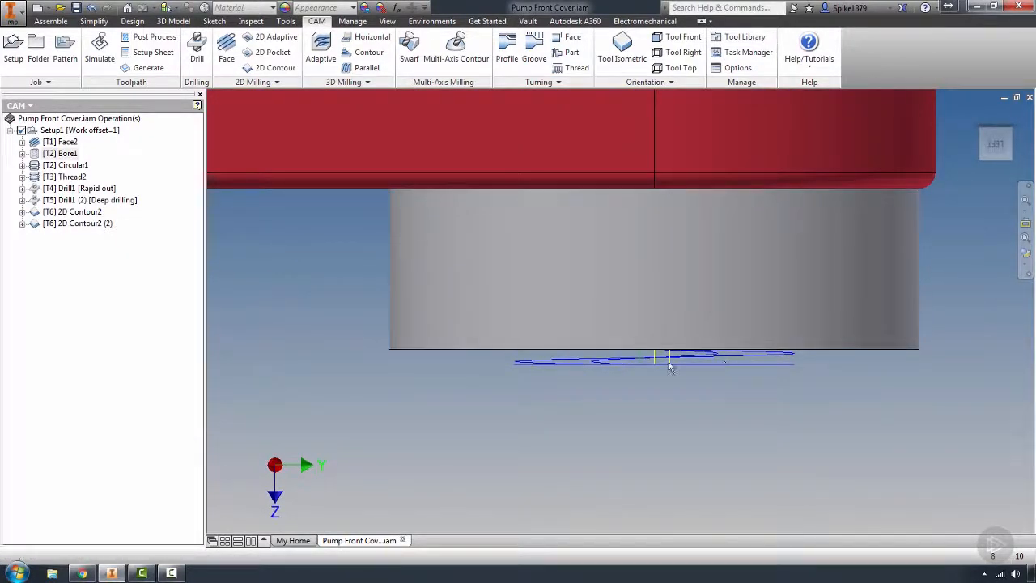
{"action": "scroll", "coordinate": [715, 368], "scroll_direction": "down", "scroll_amount": 5}
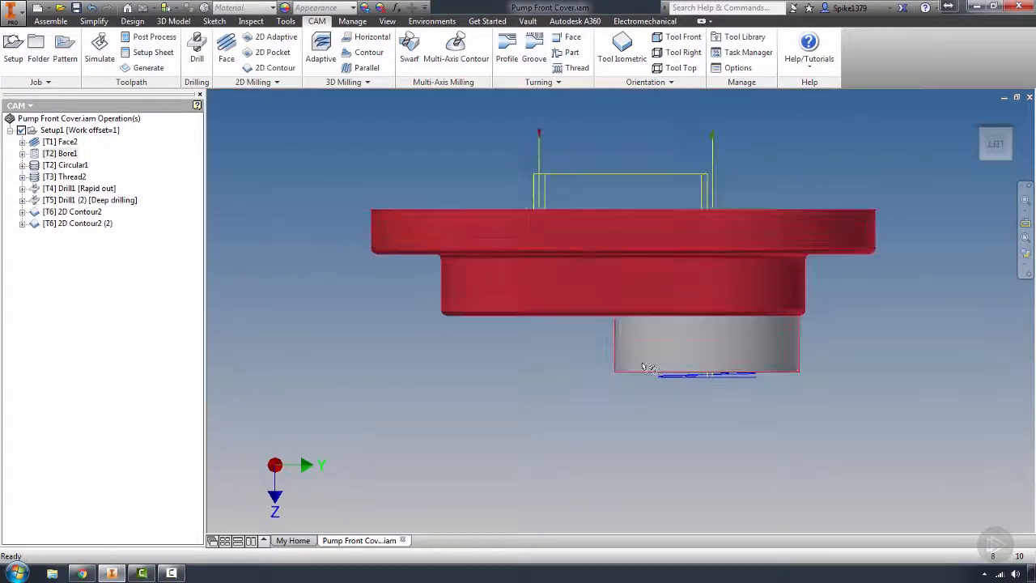
{"action": "middle_click_drag", "start_coordinate": [475, 326], "coordinate": [516, 322], "text": "shift"}
{"action": "middle_click_drag", "start_coordinate": [517, 349], "coordinate": [524, 370], "text": "shift"}
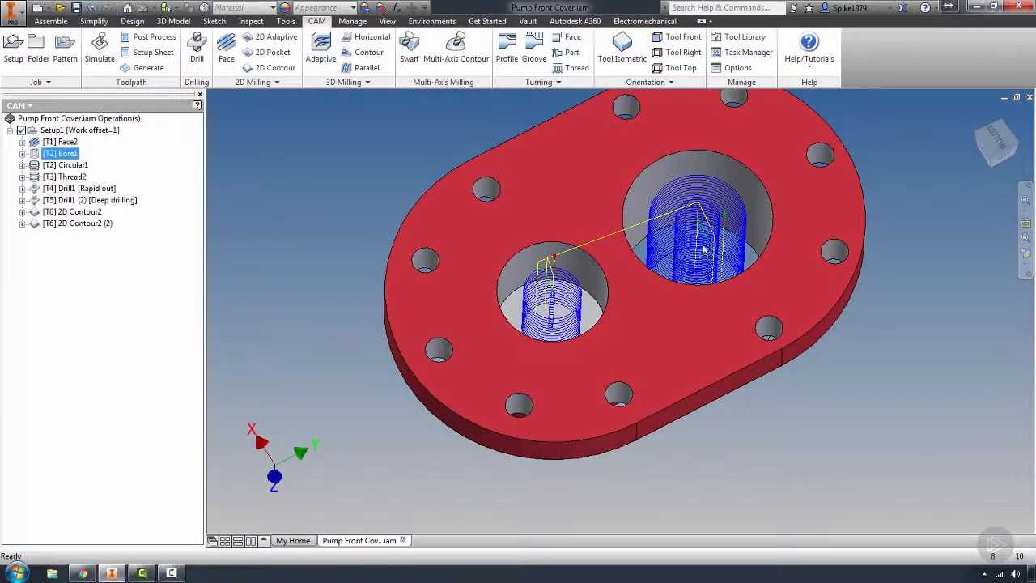
{"action": "middle_click_drag", "start_coordinate": [550, 307], "coordinate": [569, 286], "text": "shift"}
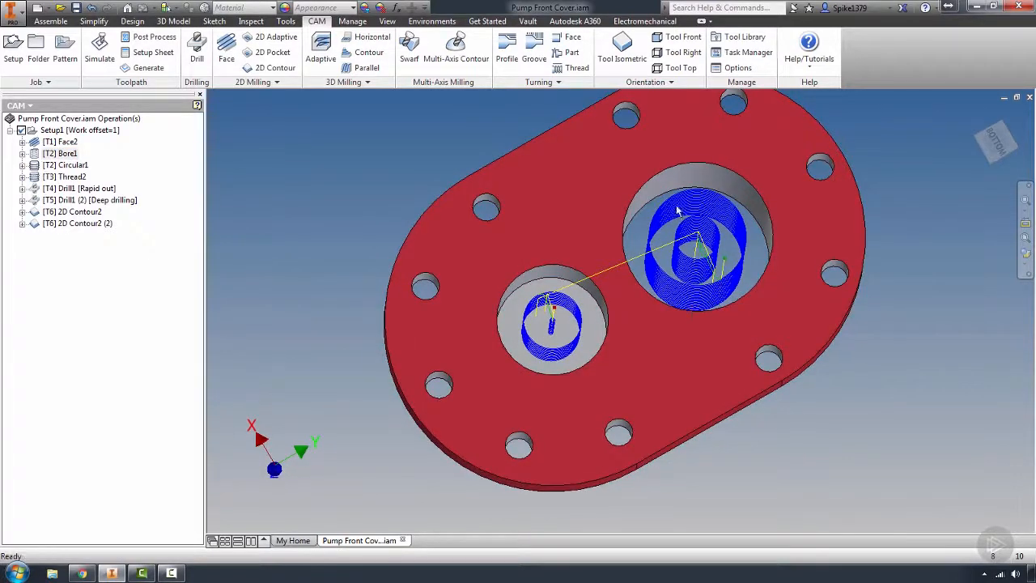
{"action": "middle_click_drag", "start_coordinate": [555, 344], "coordinate": [527, 331], "text": "shift"}
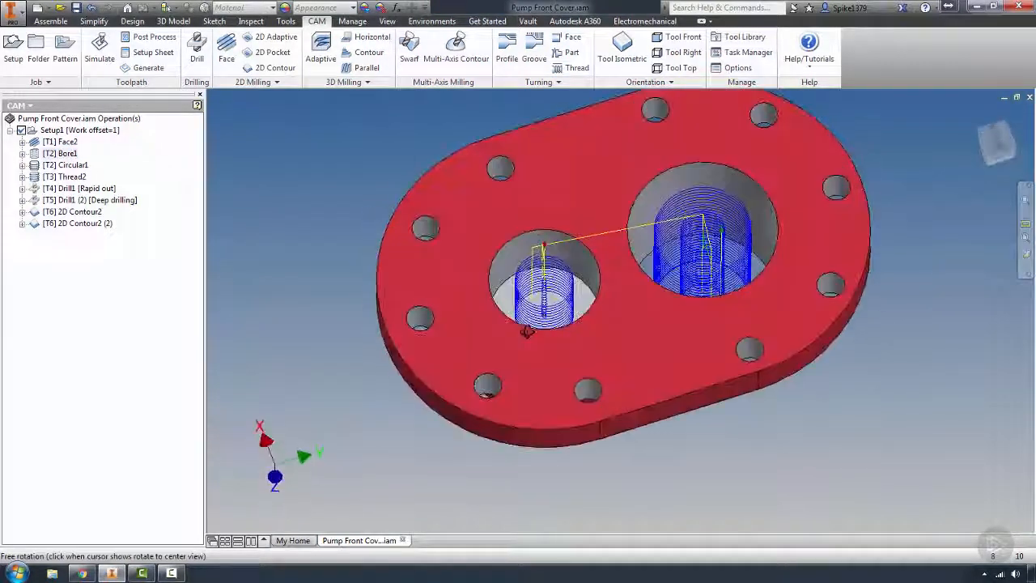
- Display the assembly as wireframe and inspect Bore1's toolpath depth against the bottom of the small bore
{"action": "left_click", "coordinate": [1001, 161]}
{"action": "left_click", "coordinate": [1026, 269]}
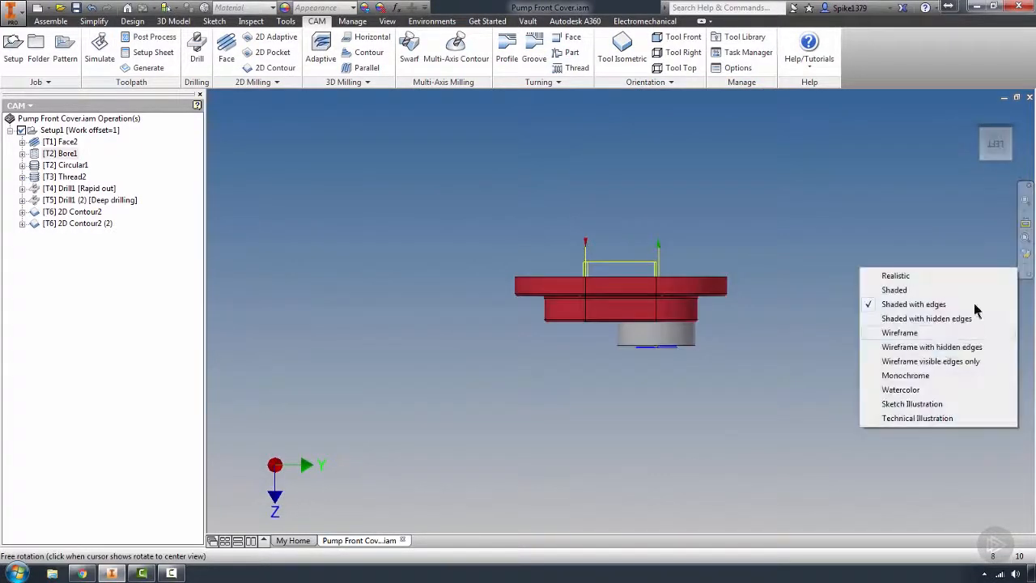
{"action": "left_click", "coordinate": [906, 332]}
{"action": "scroll", "coordinate": [589, 316], "scroll_direction": "up", "scroll_amount": 3}
{"action": "scroll", "coordinate": [588, 316], "scroll_direction": "up", "scroll_amount": 3}
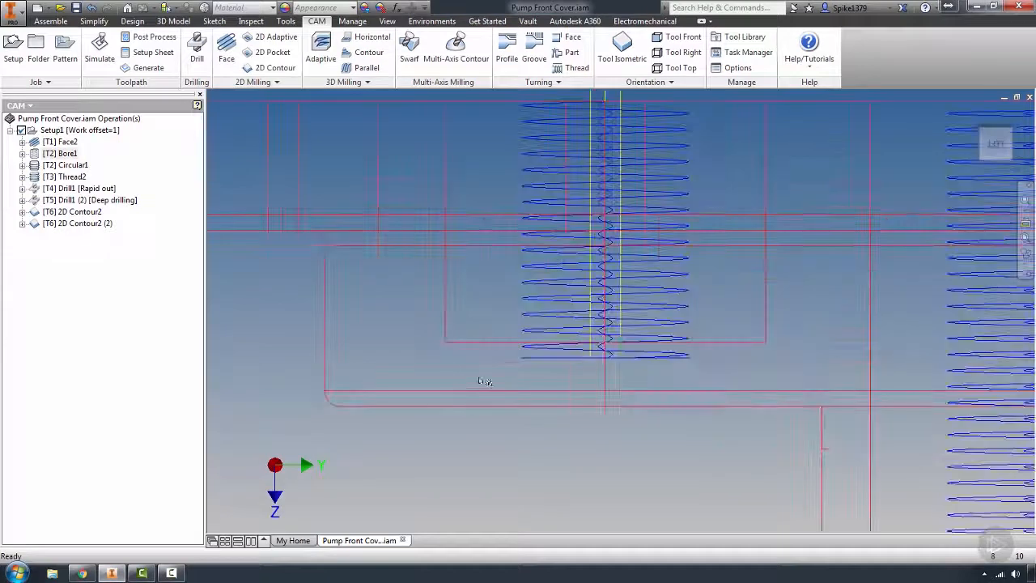
{"action": "scroll", "coordinate": [648, 366], "scroll_direction": "down", "scroll_amount": 6}
{"action": "middle_click_drag", "start_coordinate": [647, 365], "coordinate": [756, 346], "text": "shift"}
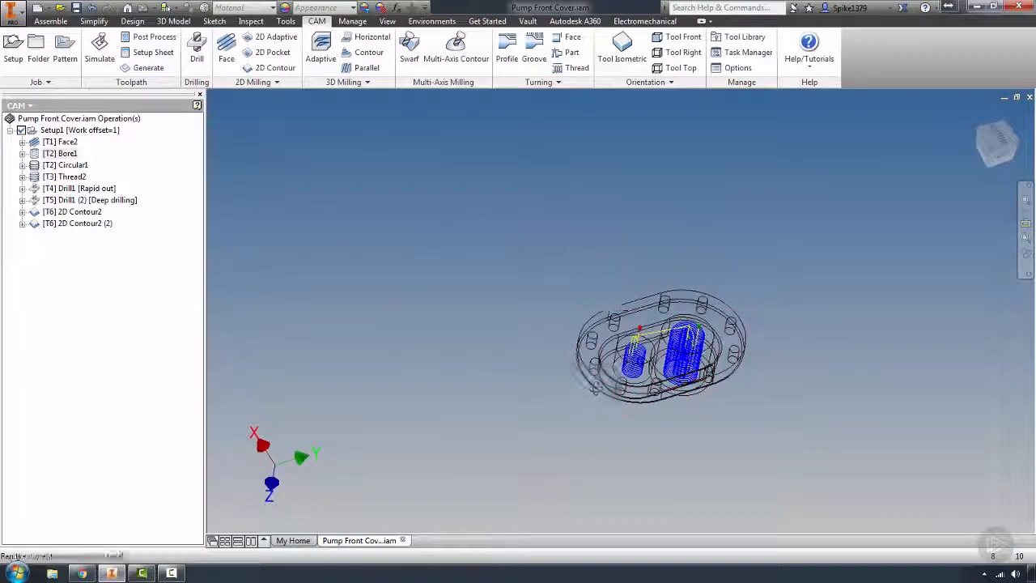
{"action": "scroll", "coordinate": [756, 346], "scroll_direction": "up", "scroll_amount": 4}
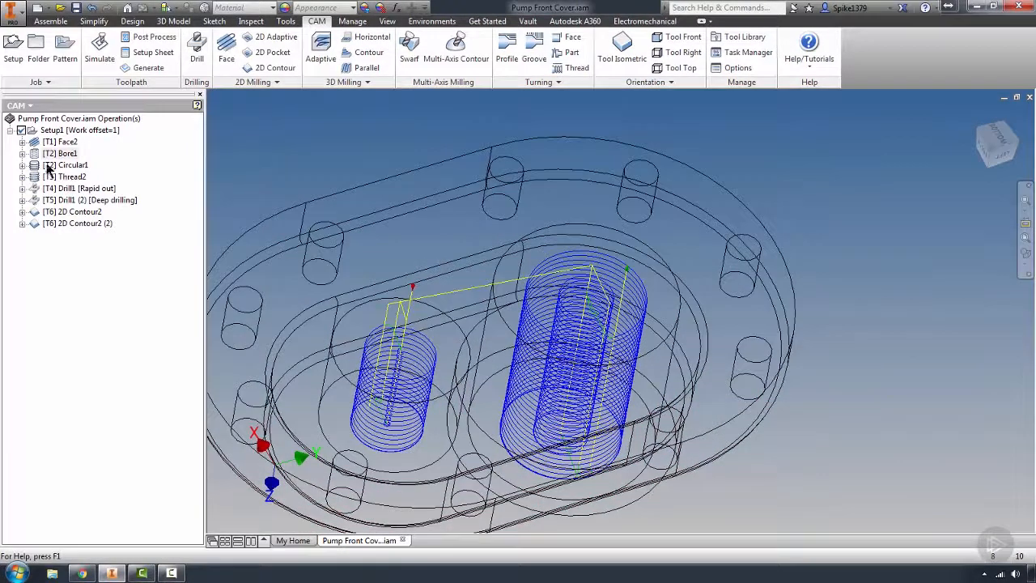
- Duplicate the Bore1 operation, and remove the small bore's face from the original Bore1's geometry
{"action": "left_click", "coordinate": [38, 155]}
{"action": "key", "text": "ctrl+d"}
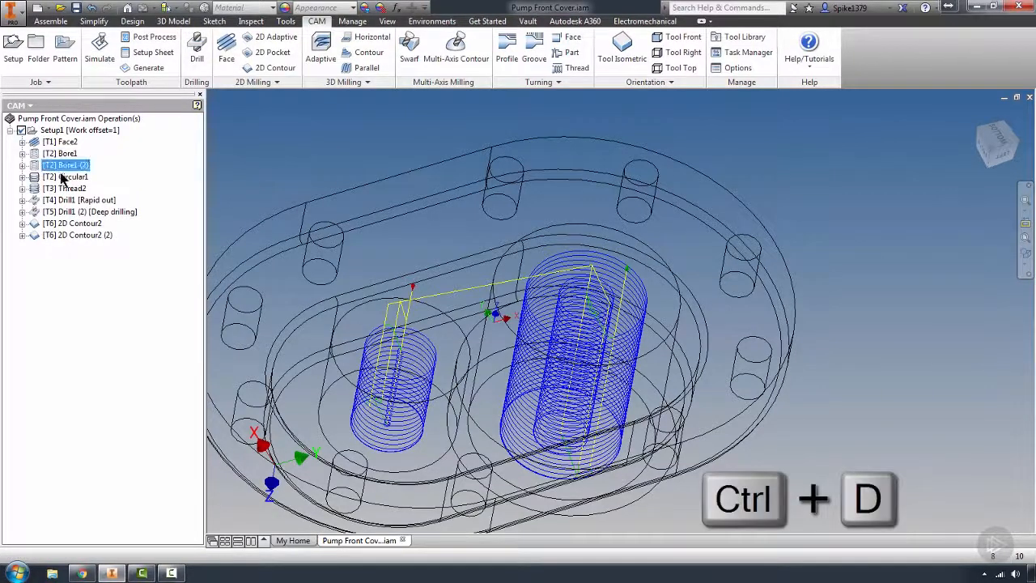
{"action": "left_click", "coordinate": [34, 155]}
{"action": "double_click", "coordinate": [34, 159]}
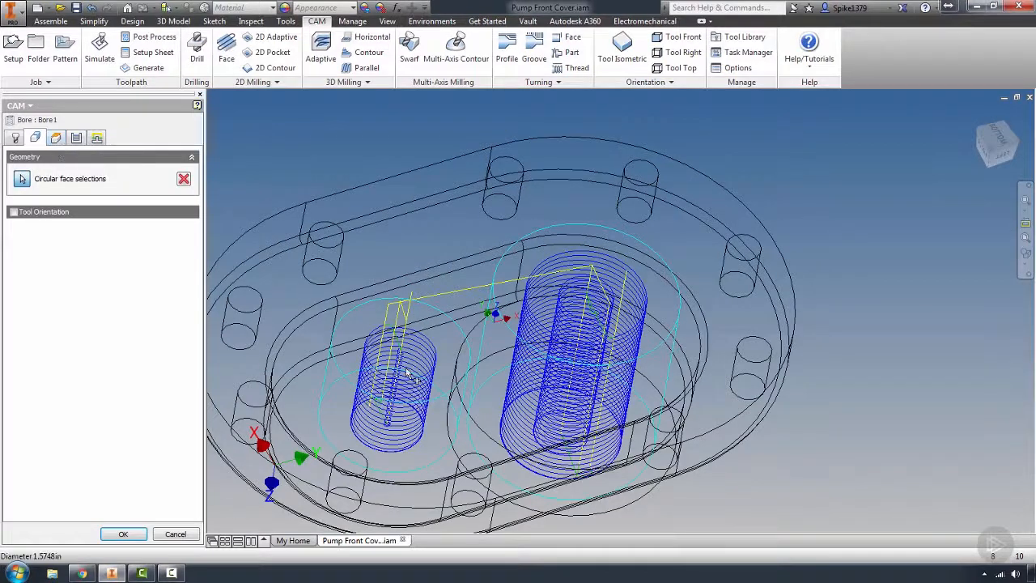
{"action": "left_click", "coordinate": [380, 369]}
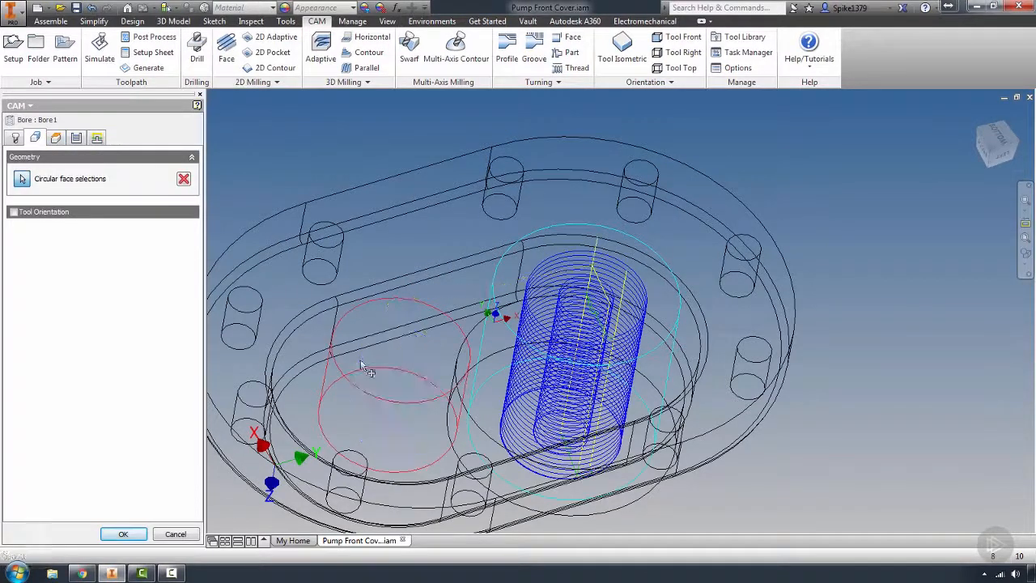
{"action": "left_click", "coordinate": [123, 535]}
- Remove the large bore's face from Bore1 (2)'s geometry and set its bottom offset to 0 from the hole bottom
{"action": "double_click", "coordinate": [57, 165]}
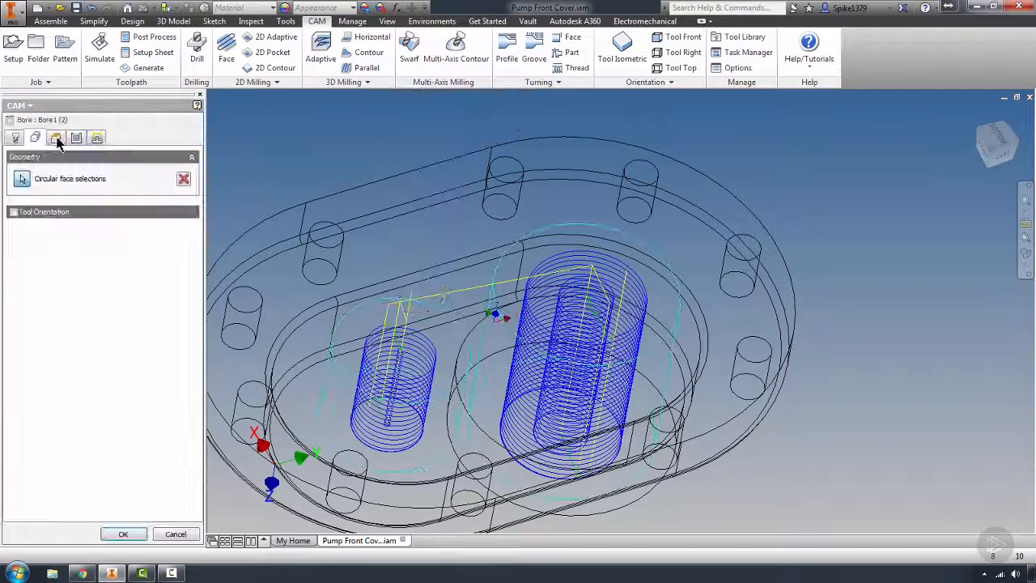
{"action": "left_click", "coordinate": [546, 391]}
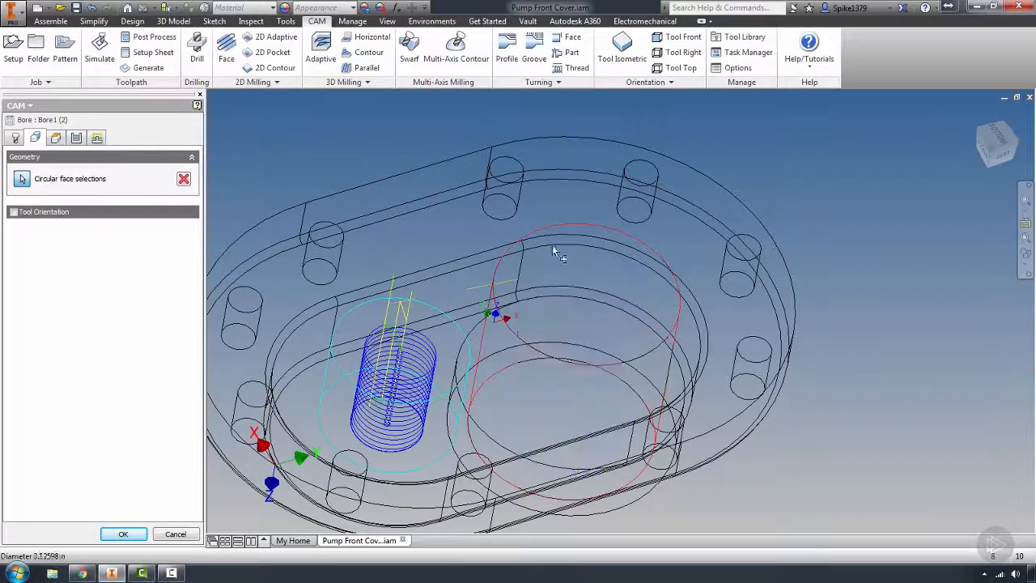
{"action": "left_click", "coordinate": [55, 138]}
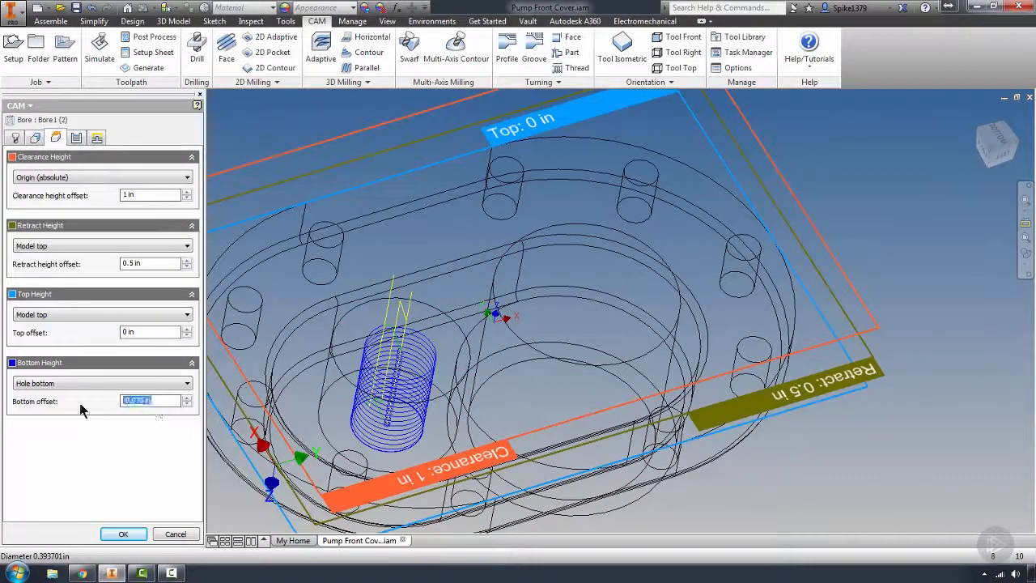
{"action": "type", "text": "0"}
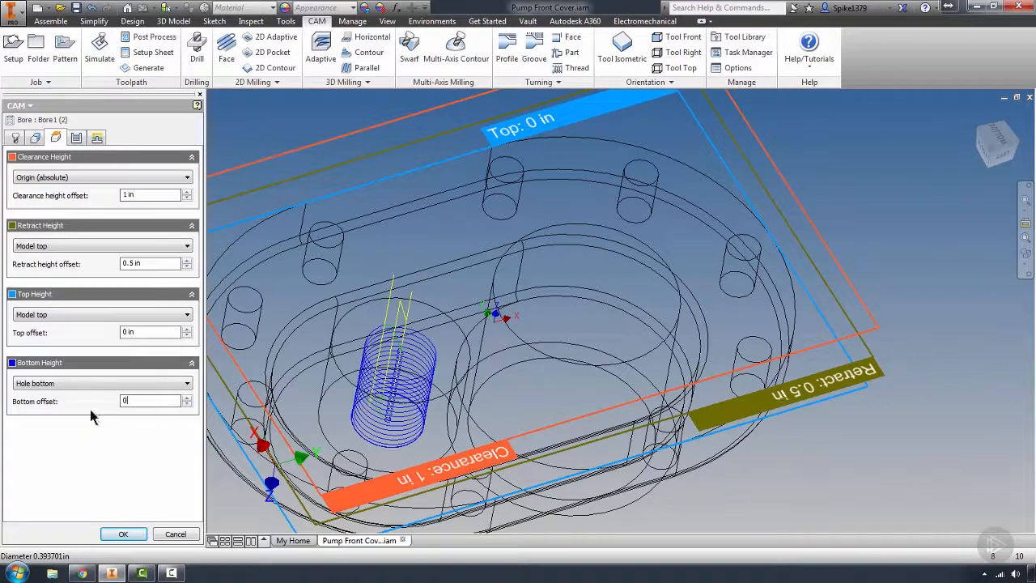
- Turn off multiple passes for Bore1 (2) and accept the operation's changes
{"action": "left_click", "coordinate": [77, 141]}
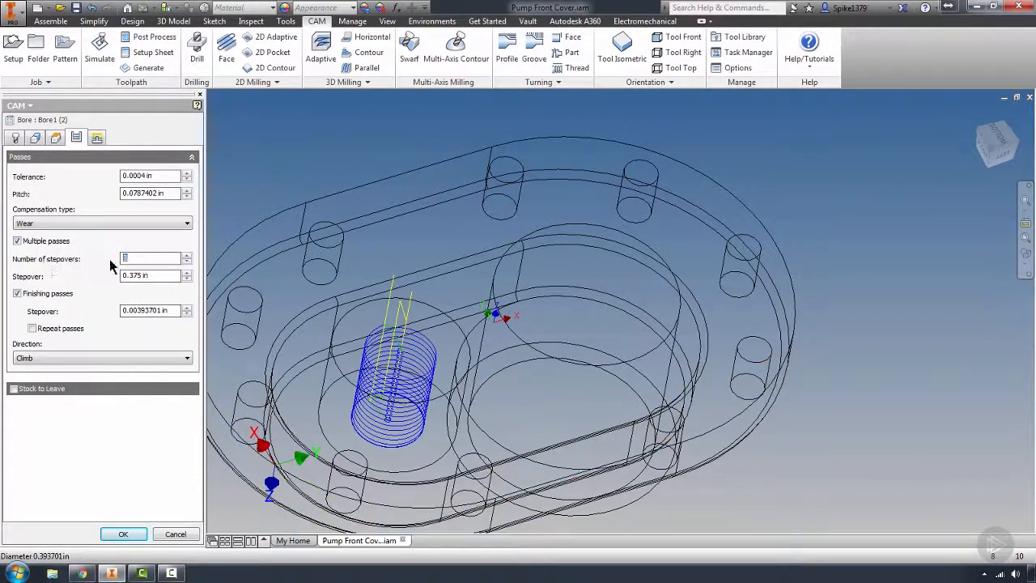
{"action": "left_click", "coordinate": [17, 240]}
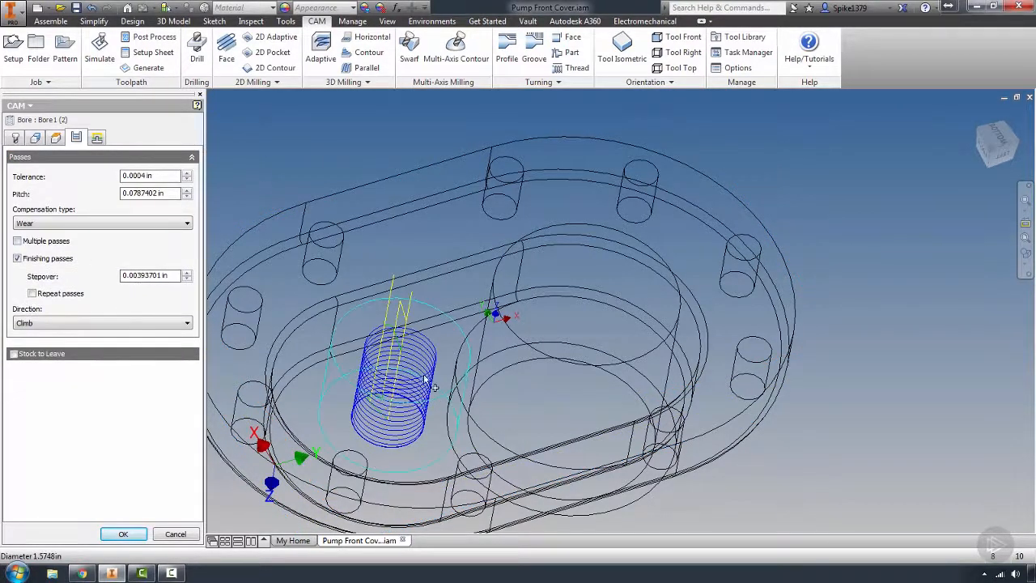
{"action": "left_click", "coordinate": [129, 534]}
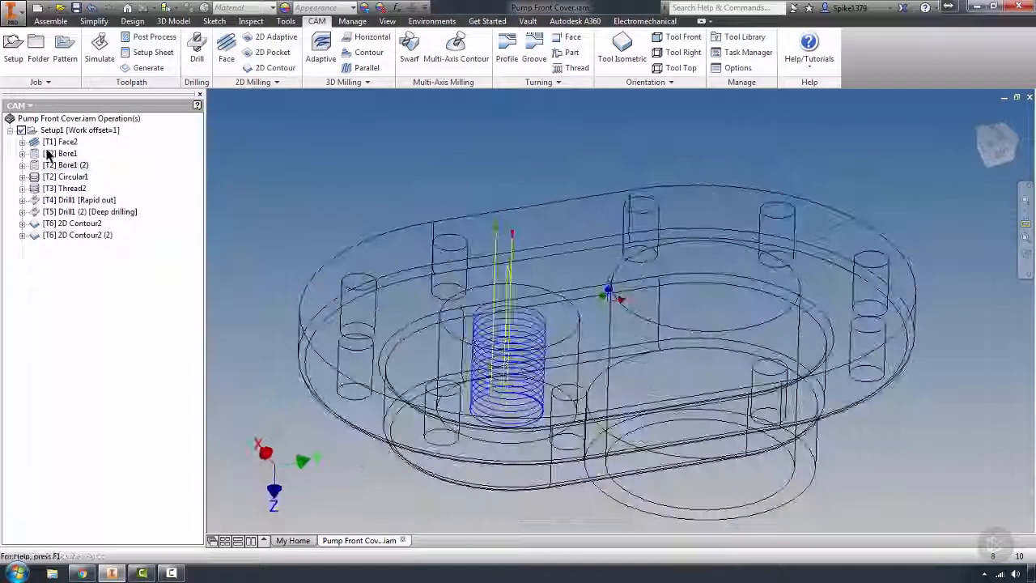
- Check Bore1's toolpath in the large bore and restore the Shaded with edges display
{"action": "left_click", "coordinate": [50, 154]}
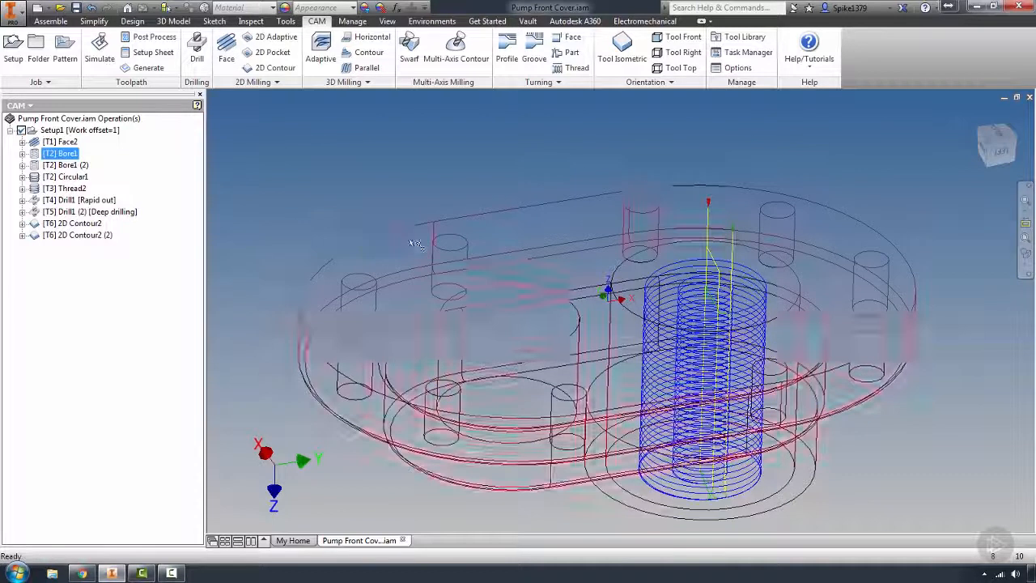
{"action": "left_click", "coordinate": [1026, 263]}
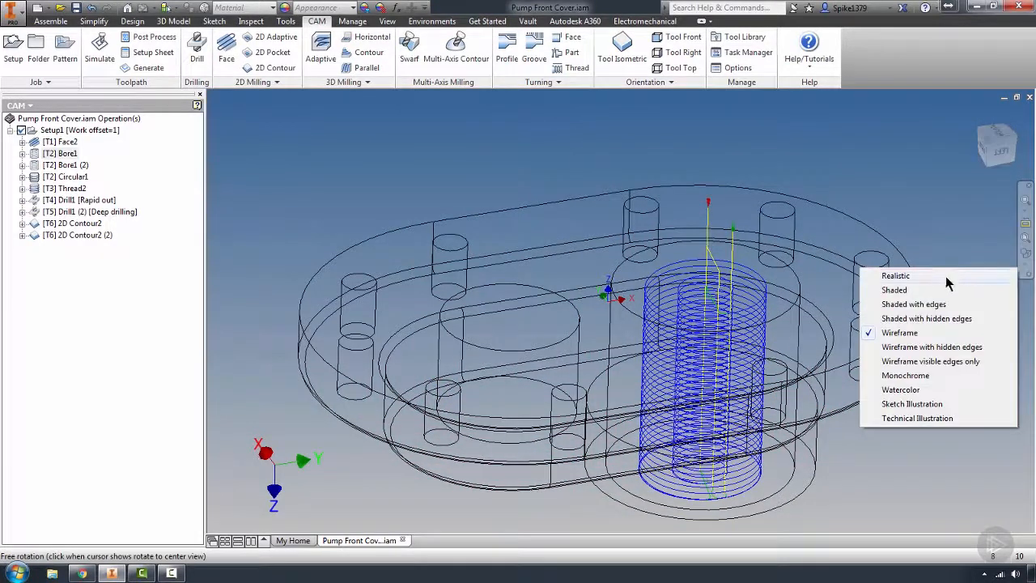
{"action": "left_click", "coordinate": [939, 303]}
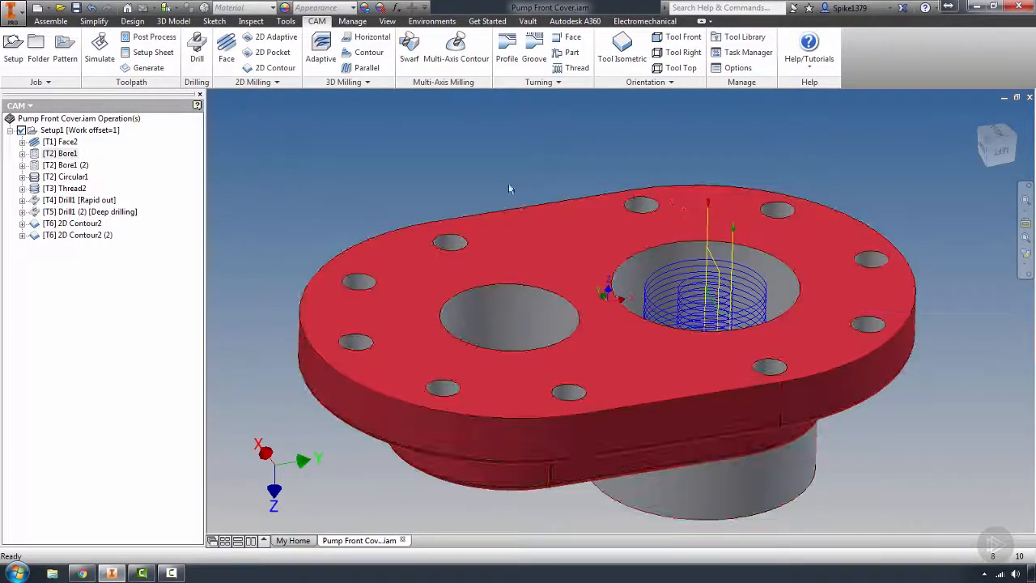
- Simulate all of Setup1, playing it at the highest speed
{"action": "left_click", "coordinate": [79, 118]}
{"action": "left_click", "coordinate": [79, 130]}
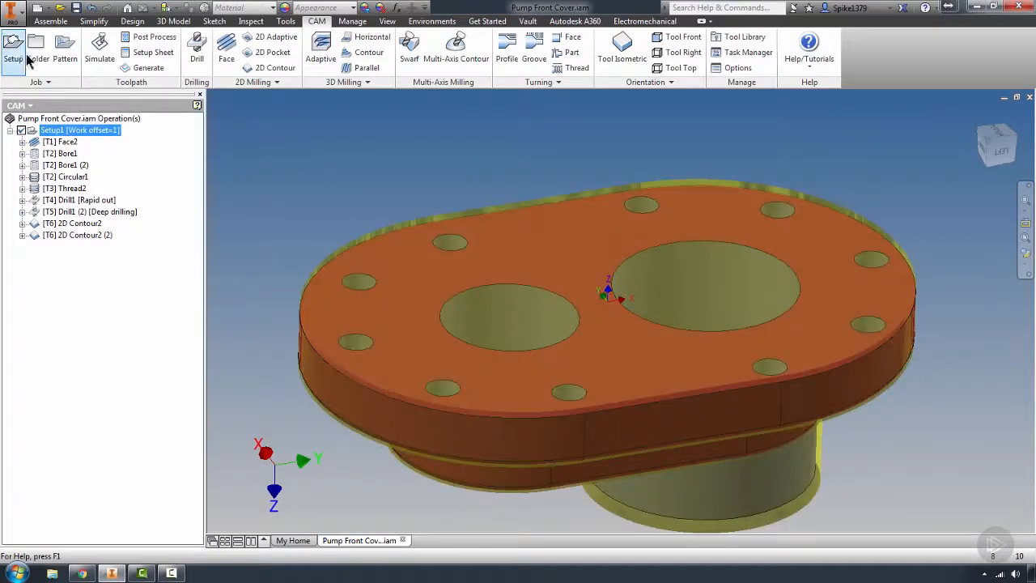
{"action": "left_click", "coordinate": [99, 49]}
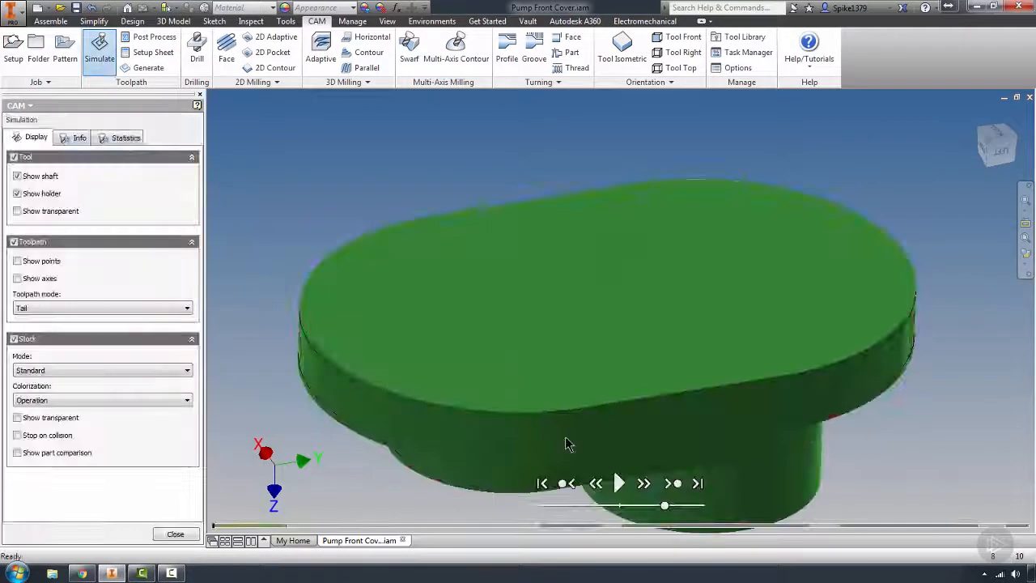
{"action": "left_click", "coordinate": [620, 484]}
{"action": "left_click_drag", "start_coordinate": [664, 505], "coordinate": [707, 505]}
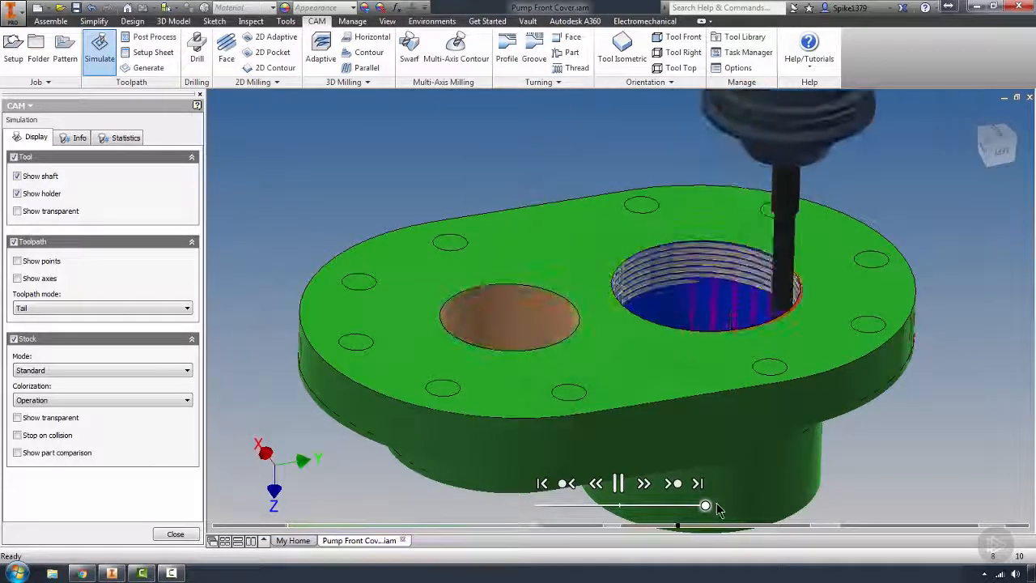
- Examine the simulated stock in the small and large bores up close, and close the simulation
{"action": "mouse_move", "coordinate": [660, 328]}
{"action": "middle_mouse_down", "text": "shift"}
{"action": "mouse_move", "coordinate": [636, 394]}
{"action": "mouse_move", "coordinate": [642, 328]}
{"action": "middle_mouse_up", "text": "shift"}
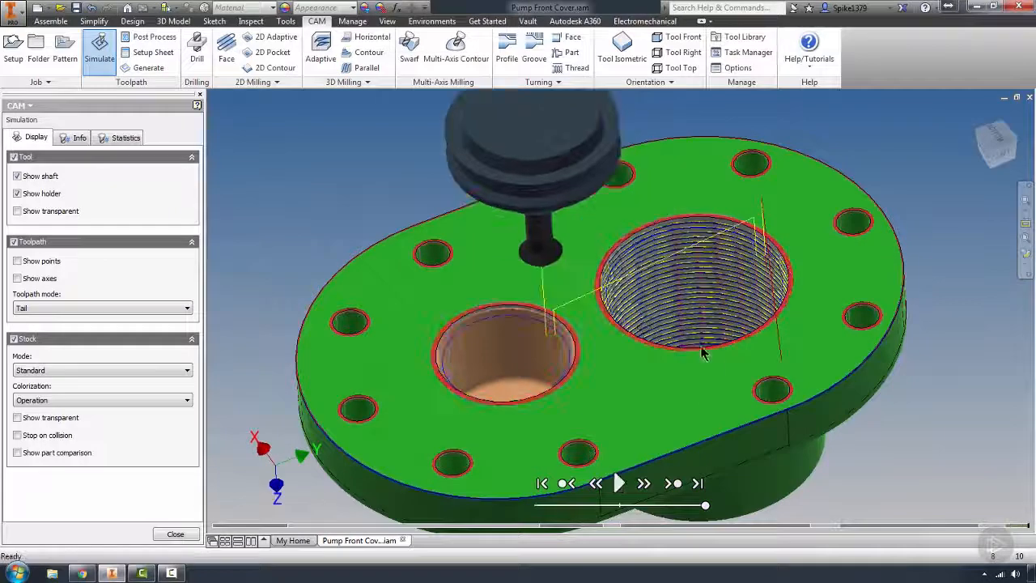
{"action": "scroll", "coordinate": [709, 354], "scroll_direction": "down", "scroll_amount": 3}
{"action": "scroll", "coordinate": [687, 299], "scroll_direction": "up", "scroll_amount": 4}
{"action": "scroll", "coordinate": [684, 303], "scroll_direction": "up", "scroll_amount": 3}
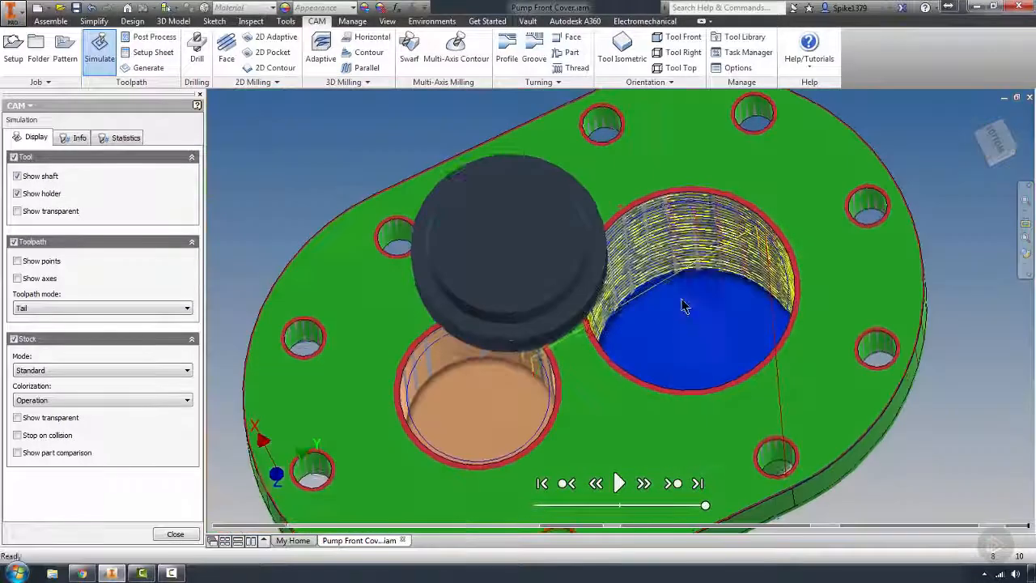
{"action": "middle_click_drag", "start_coordinate": [676, 334], "coordinate": [697, 275], "text": "shift"}
{"action": "scroll", "coordinate": [692, 281], "scroll_direction": "up", "scroll_amount": 3}
{"action": "middle_click_drag", "start_coordinate": [670, 313], "coordinate": [659, 322]}
{"action": "left_click", "coordinate": [183, 535]}
- Edit the Bore1 operation so its bottom height is measured from Stock bottom with a -0.03 in offset
{"action": "left_click", "coordinate": [47, 165]}
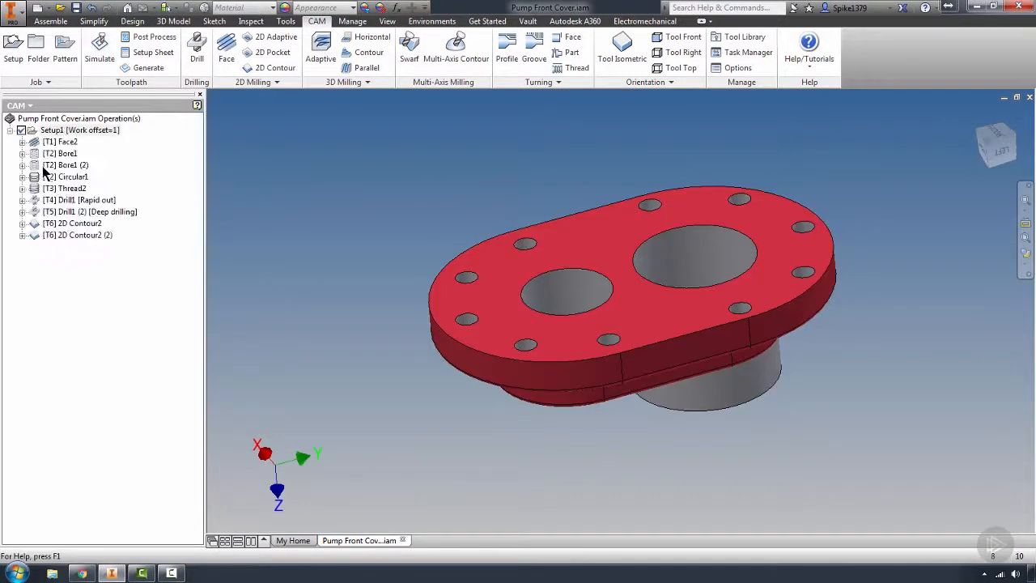
{"action": "left_click", "coordinate": [44, 154]}
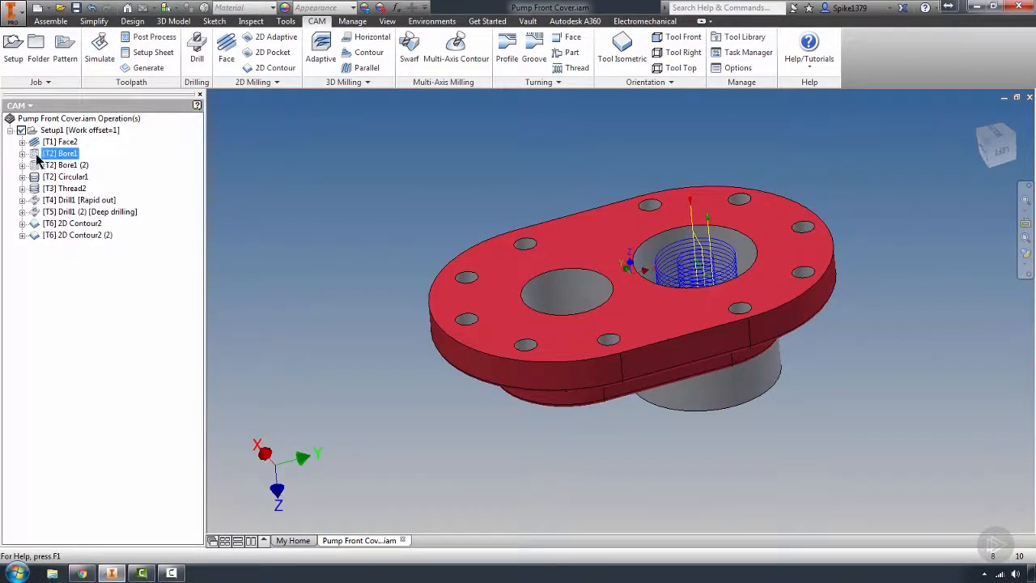
{"action": "double_click", "coordinate": [38, 158]}
{"action": "middle_click_drag", "start_coordinate": [510, 268], "coordinate": [502, 223], "text": "shift"}
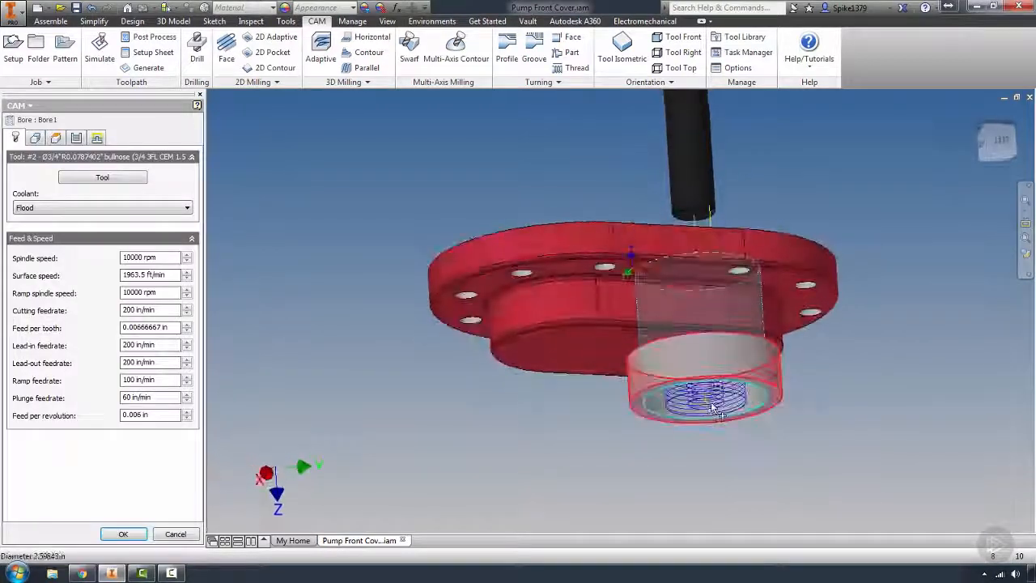
{"action": "mouse_move", "coordinate": [379, 340]}
{"action": "middle_mouse_down", "text": "shift"}
{"action": "mouse_move", "coordinate": [388, 365]}
{"action": "mouse_move", "coordinate": [362, 349]}
{"action": "middle_mouse_up", "text": "shift"}
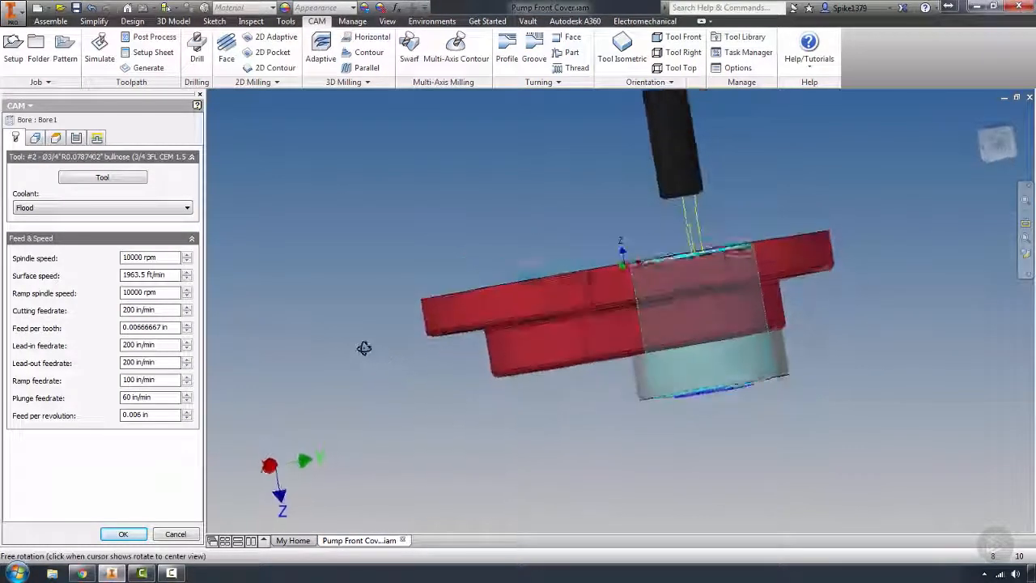
{"action": "left_click", "coordinate": [56, 139]}
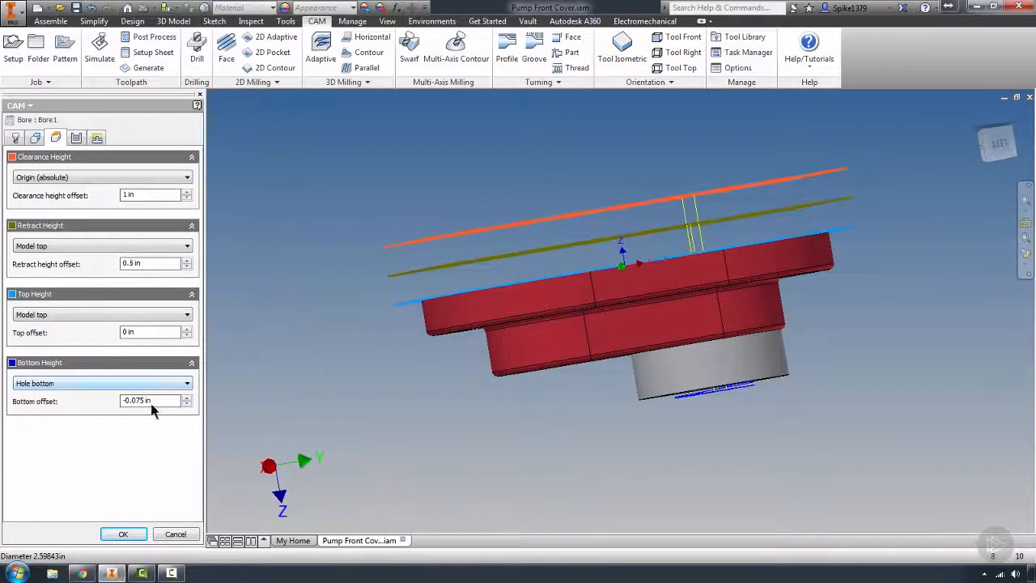
{"action": "left_click", "coordinate": [80, 382]}
{"action": "left_click", "coordinate": [46, 452]}
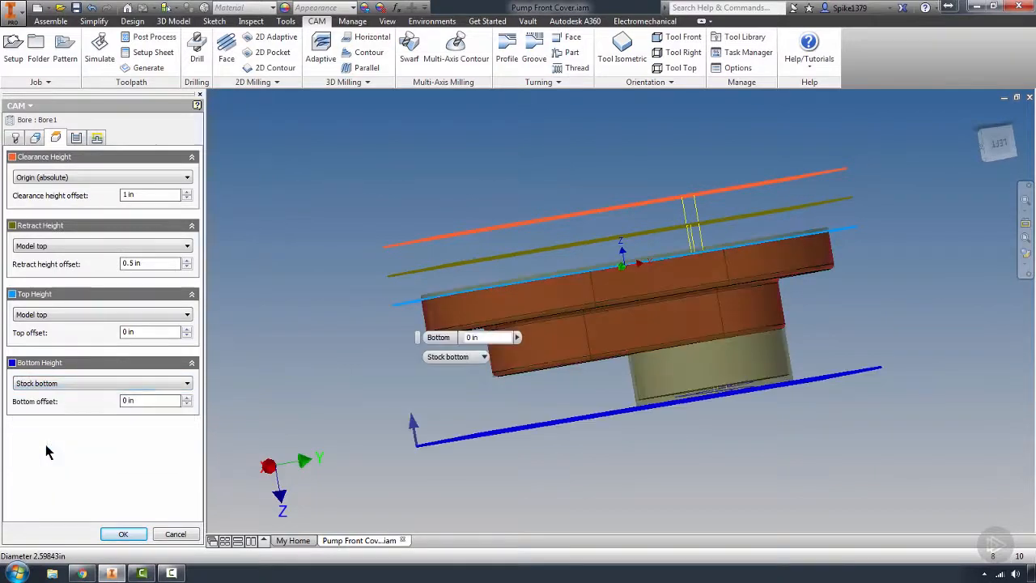
{"action": "type", "text": "-.03"}
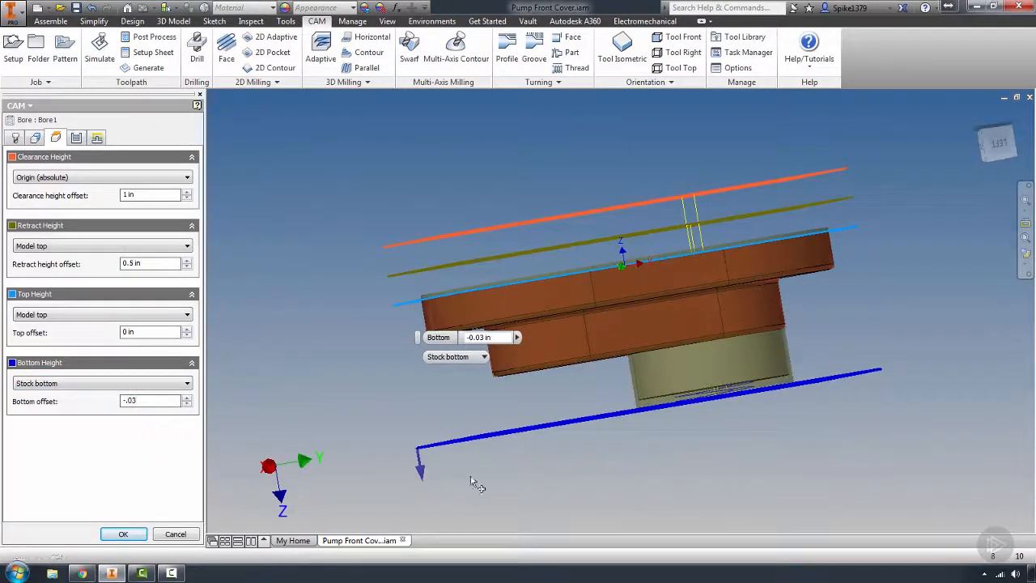
- Compare a bottom offset of 0 against the stock's underside, restore it to -0.03 in, and accept Bore1's changes
{"action": "middle_click_drag", "start_coordinate": [701, 436], "coordinate": [694, 451], "text": "shift"}
{"action": "left_click", "coordinate": [994, 146]}
{"action": "scroll", "coordinate": [678, 362], "scroll_direction": "up", "scroll_amount": 5}
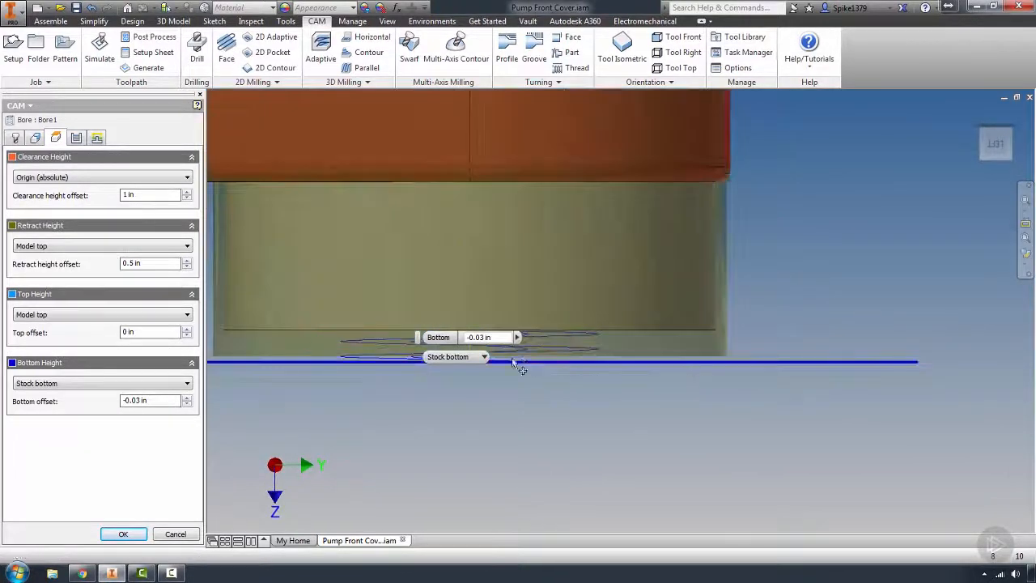
{"action": "middle_click_drag", "start_coordinate": [623, 383], "coordinate": [842, 396]}
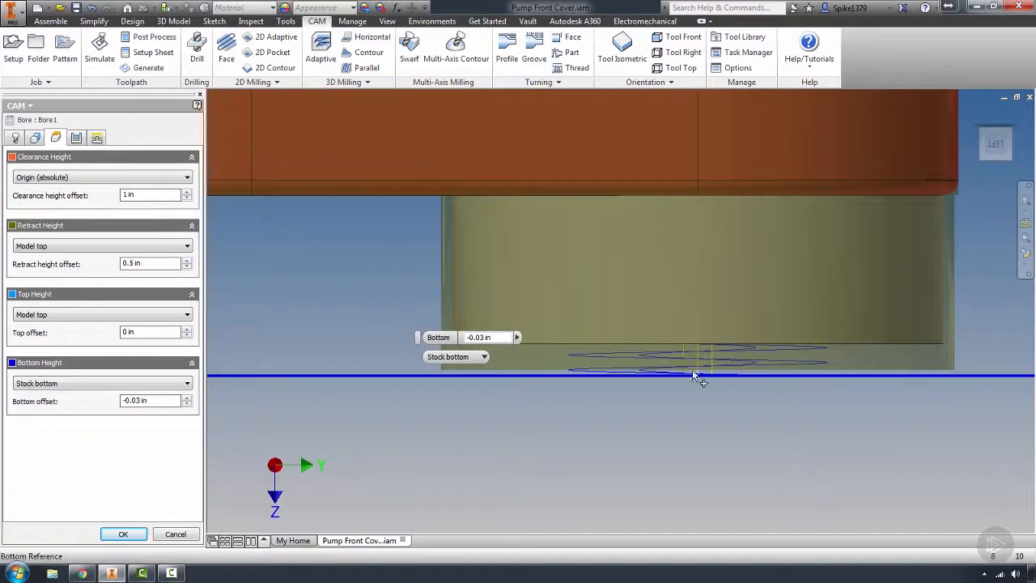
{"action": "left_click", "coordinate": [485, 337]}
{"action": "type", "text": "0"}
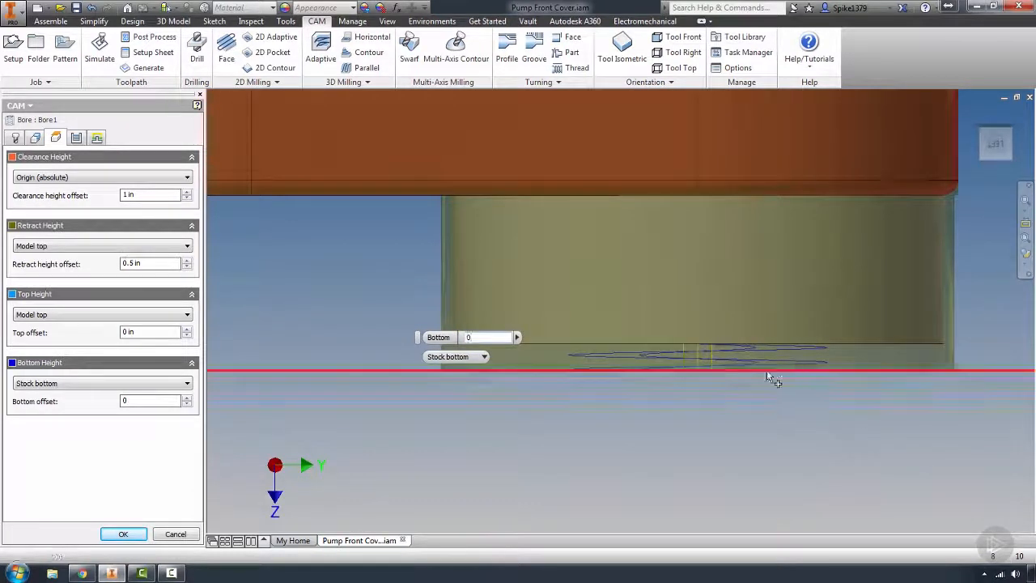
{"action": "scroll", "coordinate": [583, 363], "scroll_direction": "up", "scroll_amount": 3}
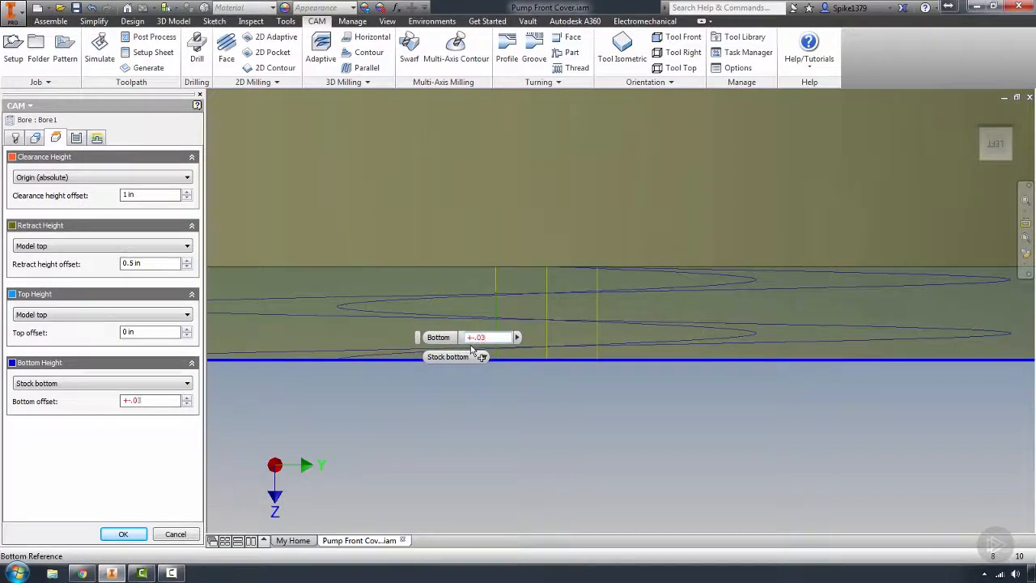
{"action": "type", "text": "-.03"}
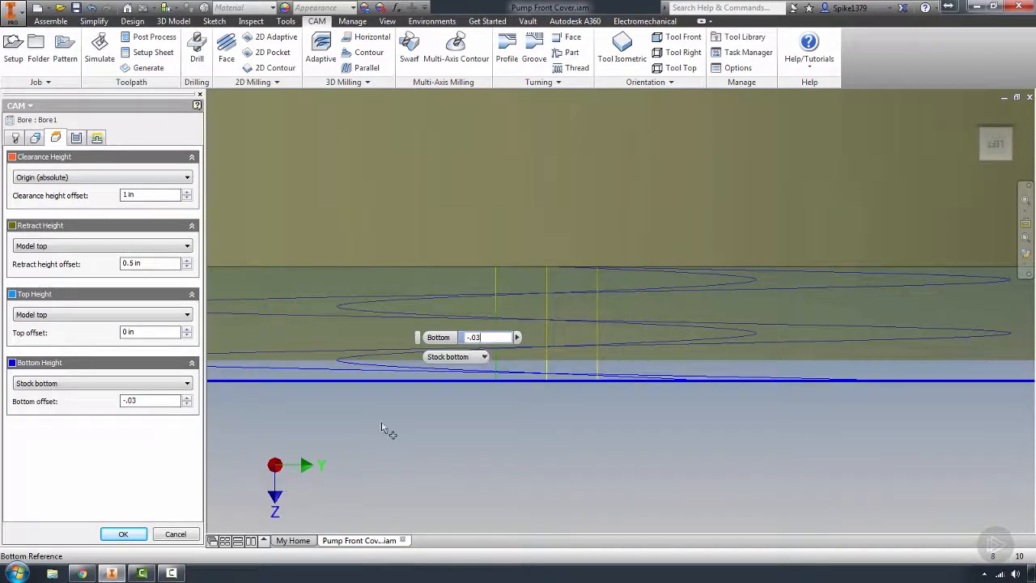
{"action": "left_click", "coordinate": [123, 534]}
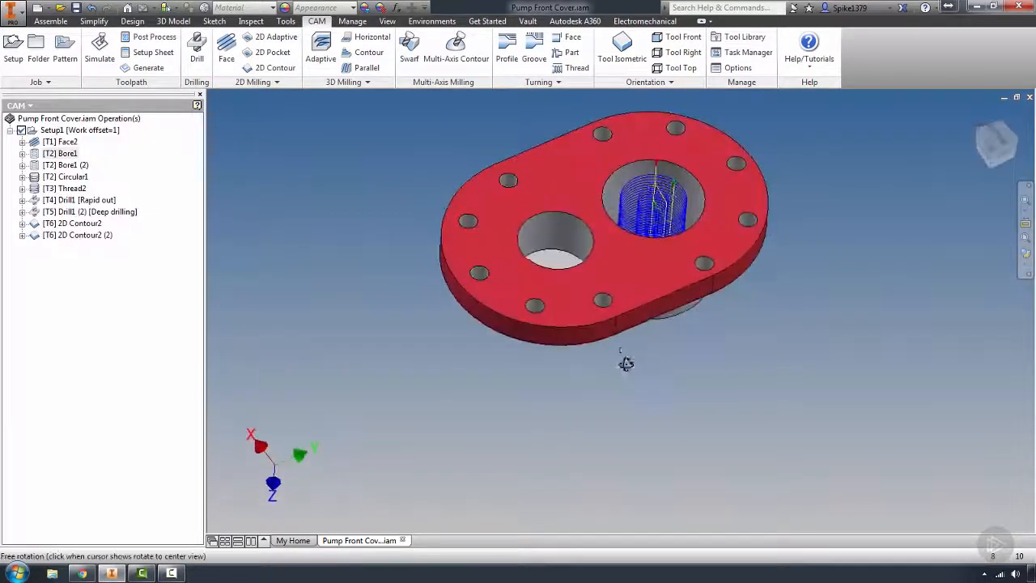
- Run the simulation of the whole Setup1 with the playback speed at maximum
{"action": "left_click", "coordinate": [52, 131]}
{"action": "left_click", "coordinate": [100, 50]}
{"action": "left_click", "coordinate": [617, 483]}
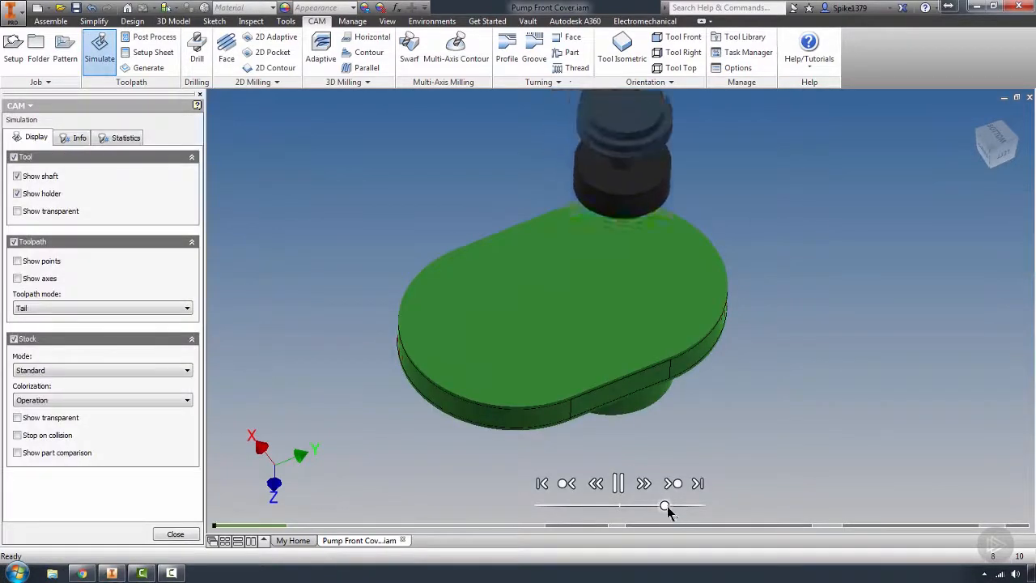
{"action": "left_click_drag", "start_coordinate": [665, 505], "coordinate": [705, 505]}
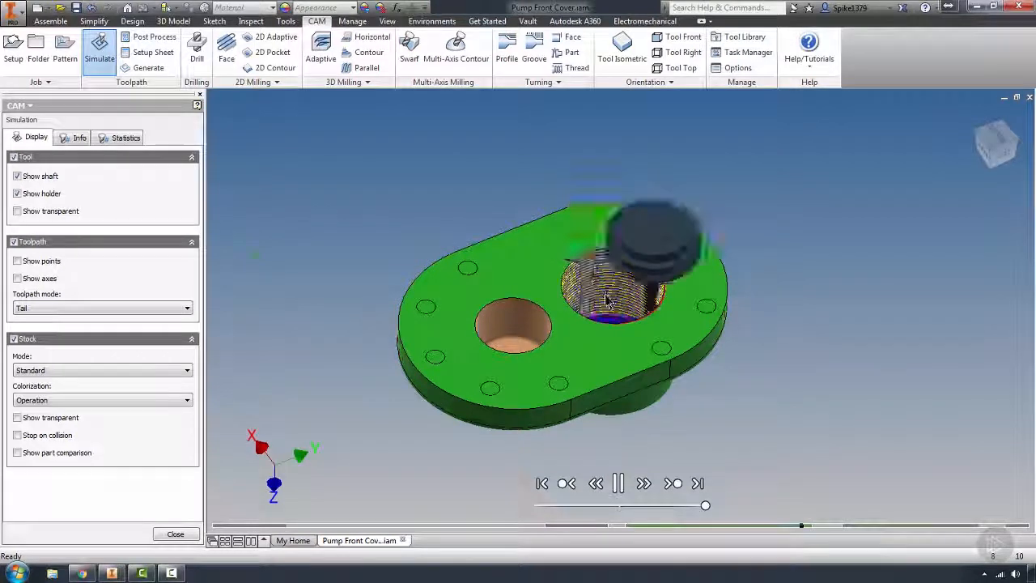
- Inspect the simulated cut from above and below the cover, and close the simulation
{"action": "scroll", "coordinate": [632, 332], "scroll_direction": "down", "scroll_amount": 5}
{"action": "middle_click_drag", "start_coordinate": [620, 332], "coordinate": [609, 226], "text": "shift"}
{"action": "middle_click_drag", "start_coordinate": [689, 225], "coordinate": [723, 231], "text": "shift"}
{"action": "middle_click_drag", "start_coordinate": [642, 235], "coordinate": [675, 330], "text": "shift"}
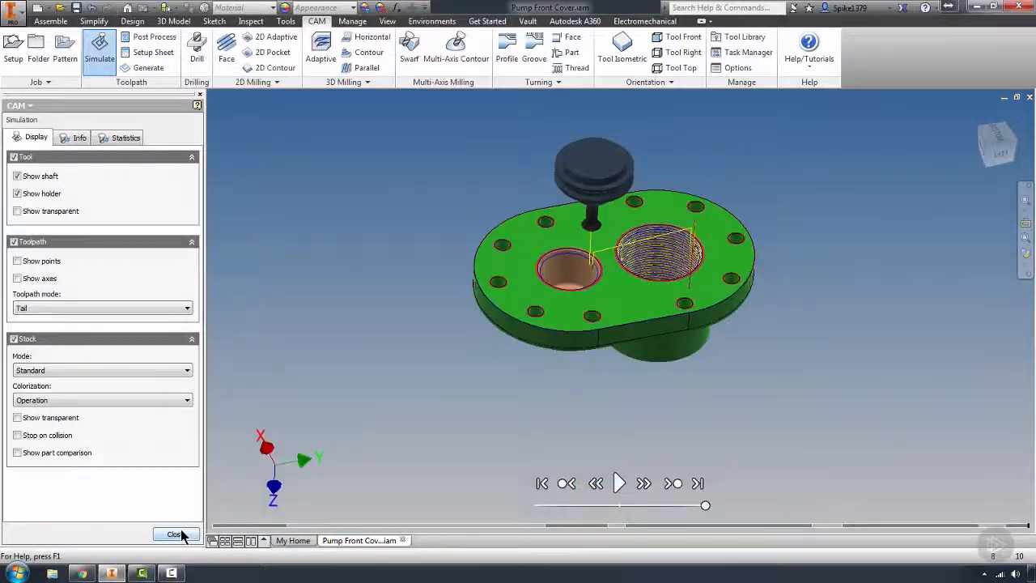
{"action": "left_click", "coordinate": [181, 529]}
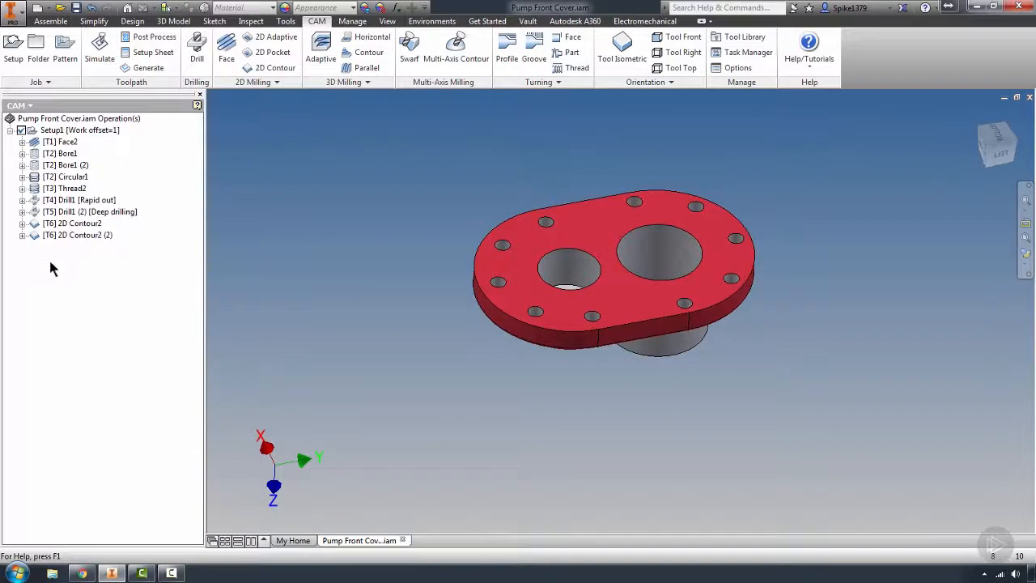
- Create a second milling setup with its origin at a selected point, the centre of the round boss's upper inner edge
{"action": "middle_click_drag", "start_coordinate": [446, 317], "coordinate": [528, 281], "text": "shift"}
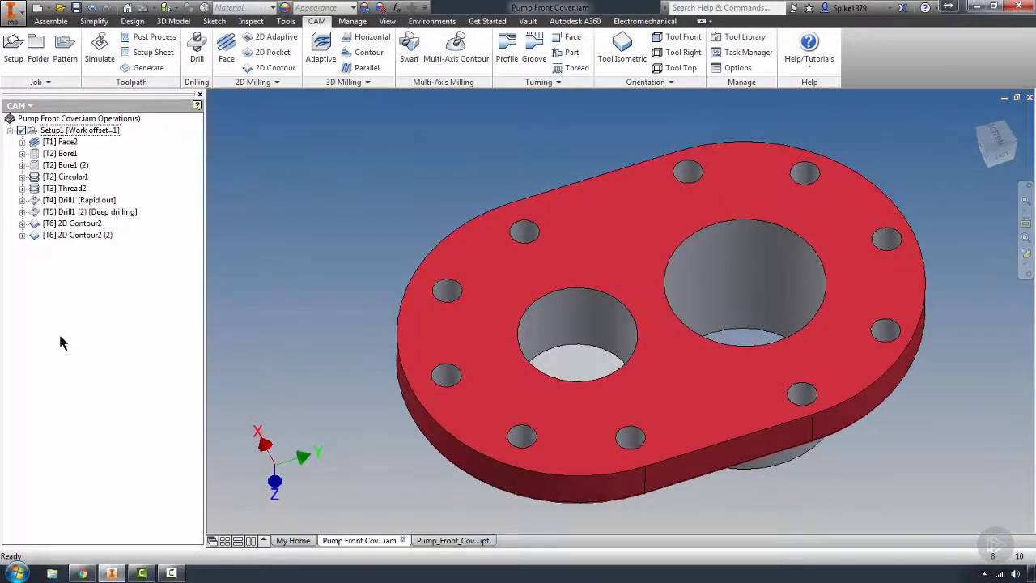
{"action": "left_click", "coordinate": [13, 50]}
{"action": "middle_click_drag", "start_coordinate": [340, 356], "coordinate": [643, 302], "text": "shift"}
{"action": "scroll", "coordinate": [735, 288], "scroll_direction": "up", "scroll_amount": 2}
{"action": "scroll", "coordinate": [596, 290], "scroll_direction": "down", "scroll_amount": 3}
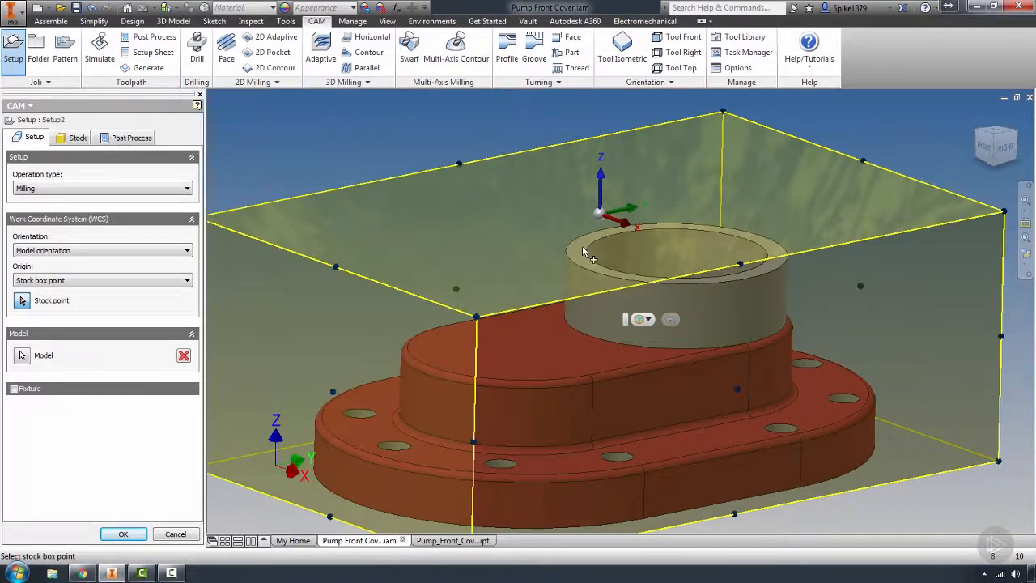
{"action": "middle_click_drag", "start_coordinate": [630, 299], "coordinate": [627, 283]}
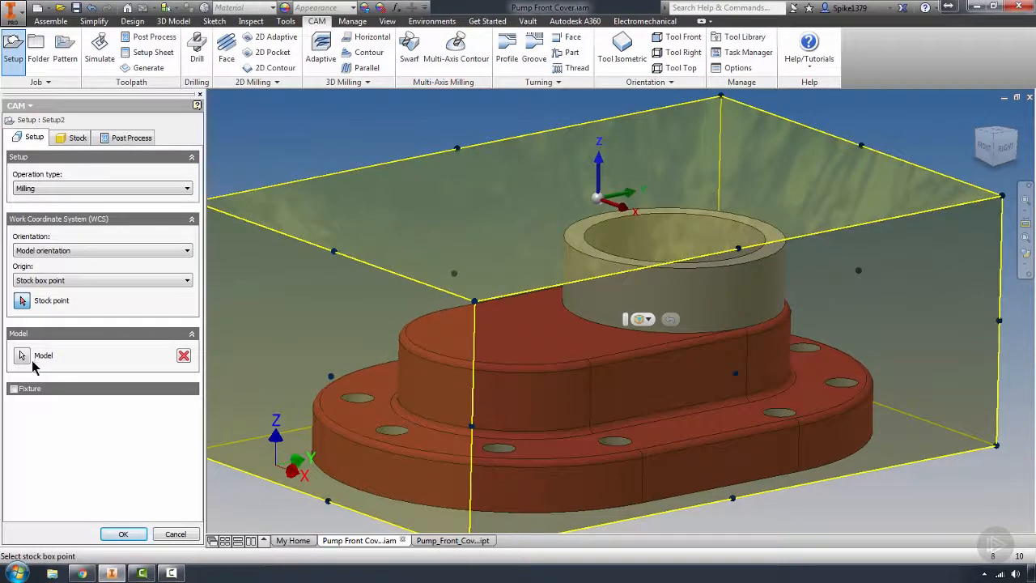
{"action": "left_click", "coordinate": [39, 283]}
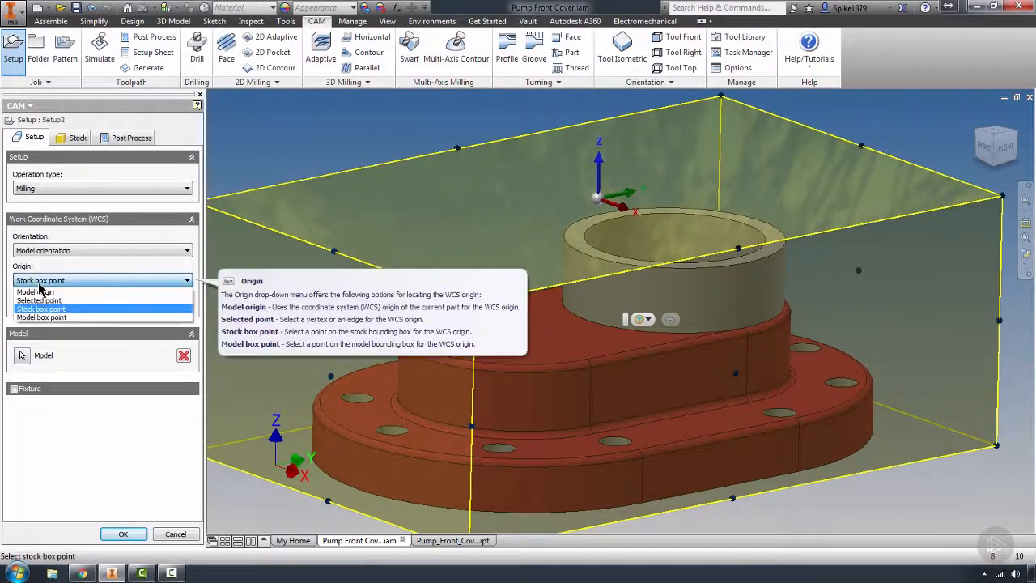
{"action": "left_click", "coordinate": [40, 301]}
{"action": "left_click", "coordinate": [592, 232]}
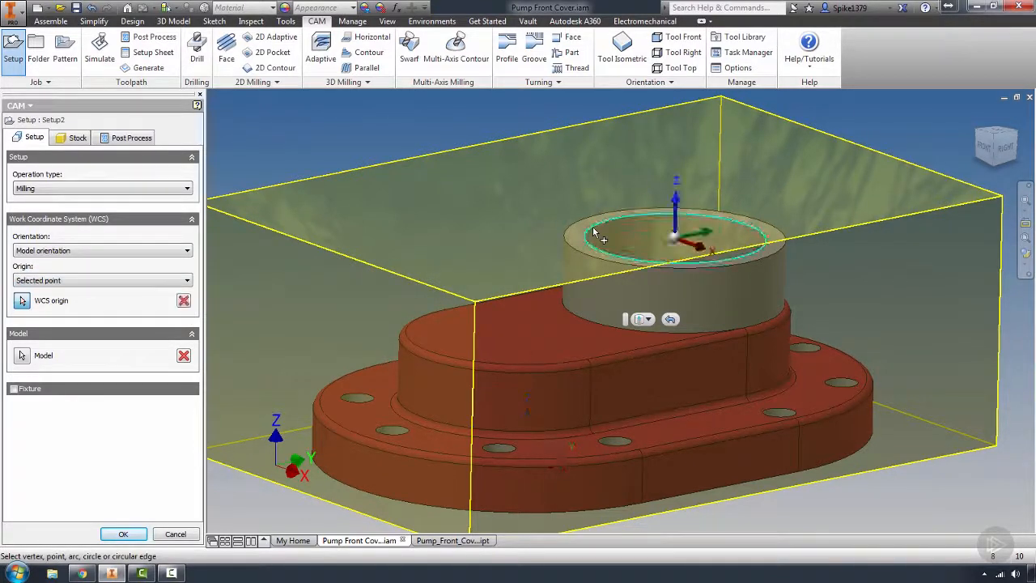
- Orient the new setup's work coordinate system with Select Z axis/plane & Y axis, picking the Y direction from the model
{"action": "mouse_move", "coordinate": [603, 280]}
{"action": "middle_mouse_down", "text": "shift"}
{"action": "mouse_move", "coordinate": [606, 270]}
{"action": "mouse_move", "coordinate": [599, 282]}
{"action": "mouse_move", "coordinate": [620, 285]}
{"action": "middle_mouse_up", "text": "shift"}
{"action": "left_click", "coordinate": [689, 236]}
{"action": "middle_click_drag", "start_coordinate": [673, 338], "coordinate": [345, 373], "text": "shift"}
{"action": "middle_click_drag", "start_coordinate": [476, 381], "coordinate": [384, 386], "text": "shift"}
{"action": "left_click", "coordinate": [385, 389]}
{"action": "middle_click_drag", "start_coordinate": [525, 434], "coordinate": [678, 318], "text": "shift"}
- Check the relative size stock box around the cover and accept the new setup
{"action": "left_click", "coordinate": [71, 137]}
{"action": "scroll", "coordinate": [569, 223], "scroll_direction": "up", "scroll_amount": 3}
{"action": "middle_click_drag", "start_coordinate": [654, 374], "coordinate": [697, 361], "text": "shift"}
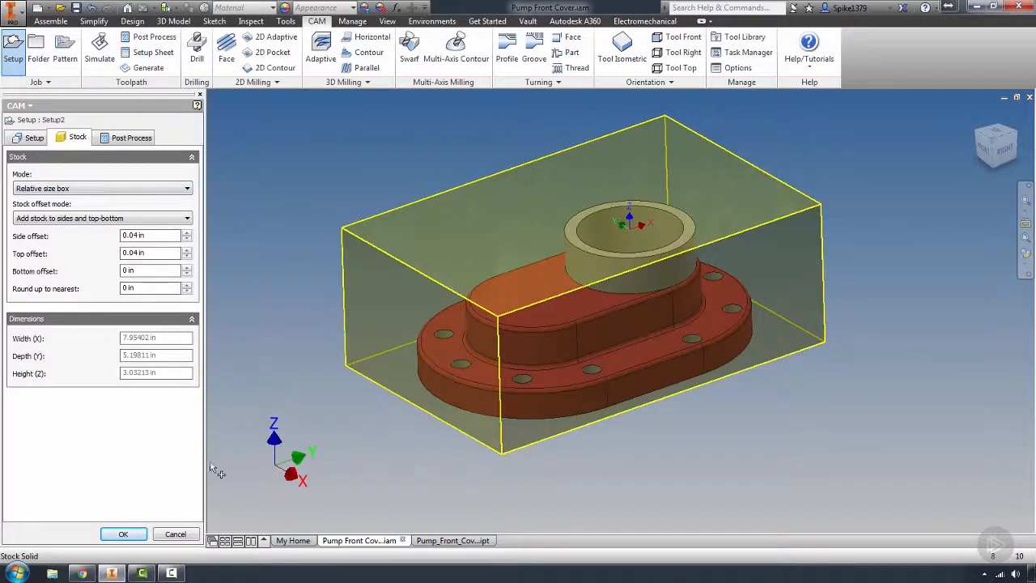
{"action": "left_click", "coordinate": [122, 535]}
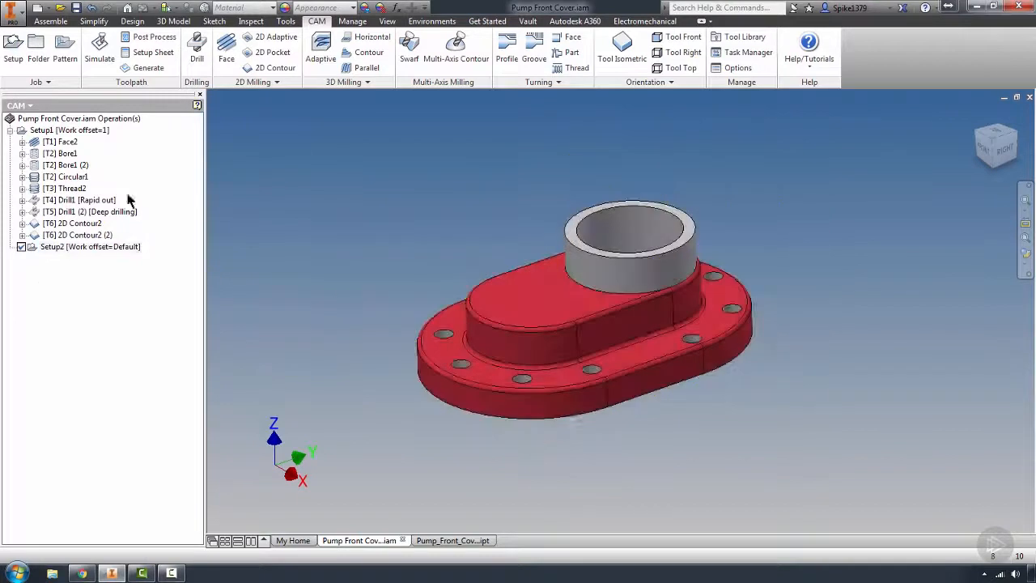
- Make the Fixture Components and Stock folders visible in the assembly model
{"action": "left_click", "coordinate": [25, 106]}
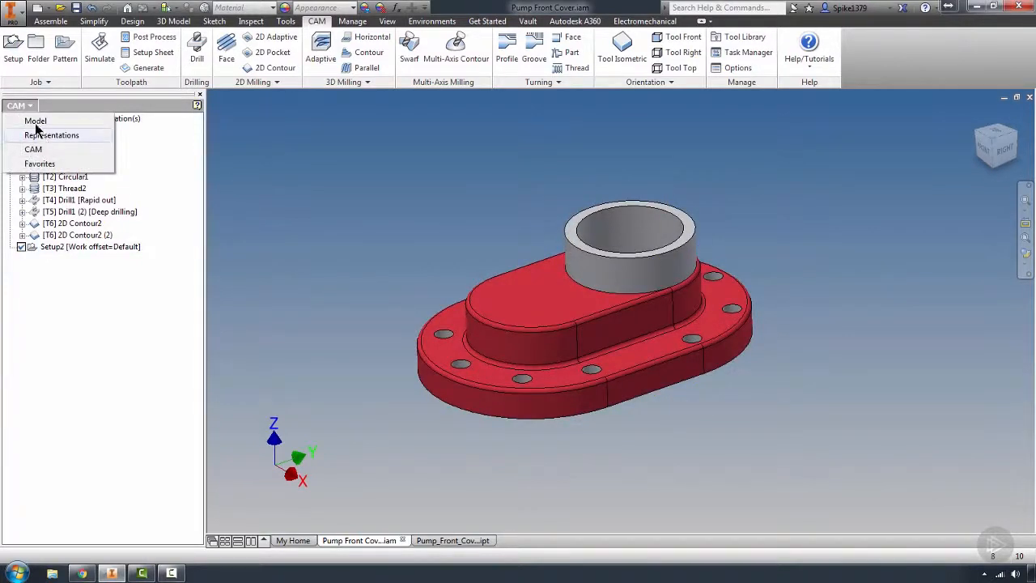
{"action": "left_click", "coordinate": [36, 122]}
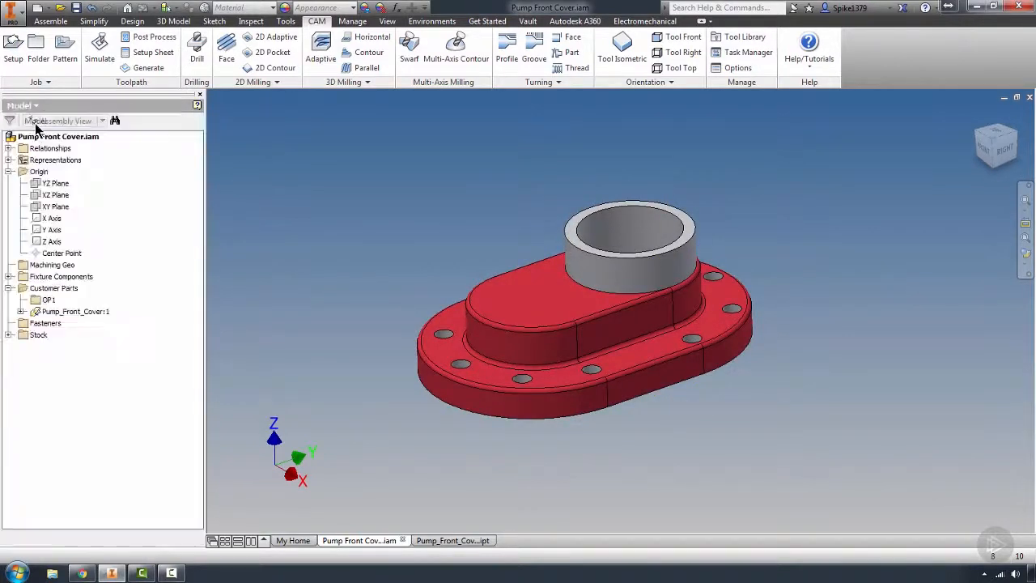
{"action": "left_click", "coordinate": [8, 288]}
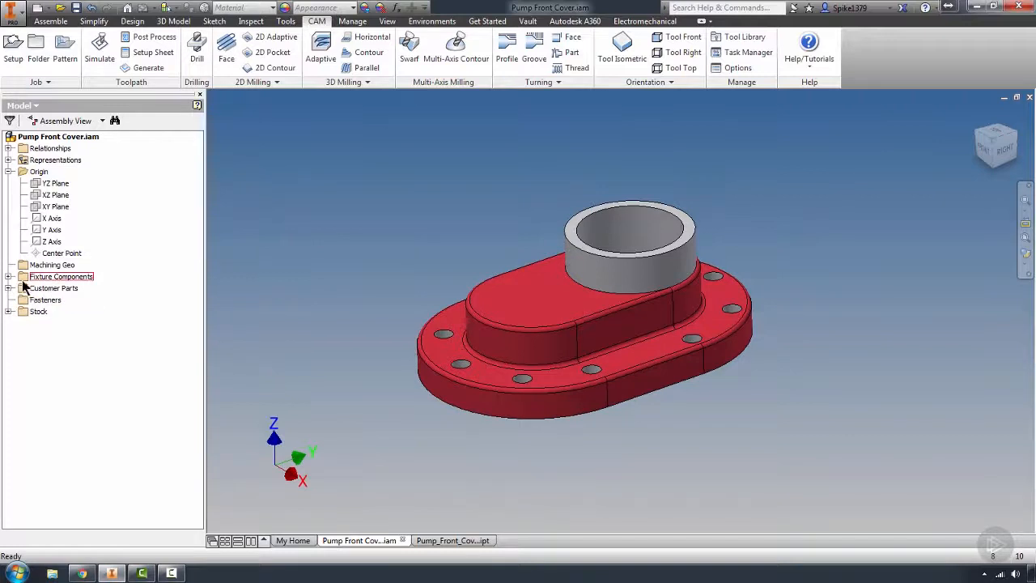
{"action": "right_click", "coordinate": [24, 279]}
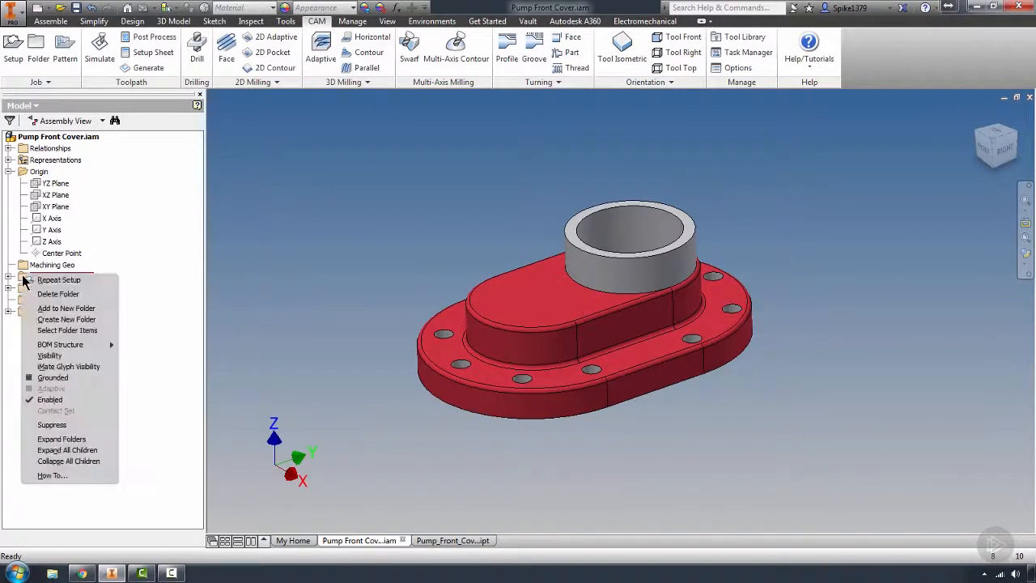
{"action": "left_click", "coordinate": [57, 361]}
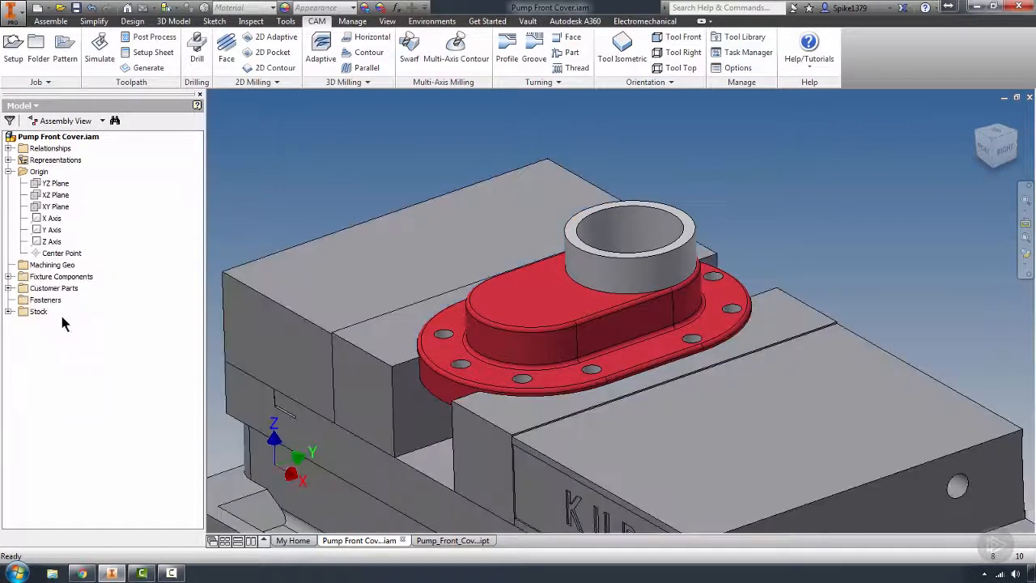
{"action": "left_click", "coordinate": [51, 300]}
{"action": "right_click", "coordinate": [26, 316]}
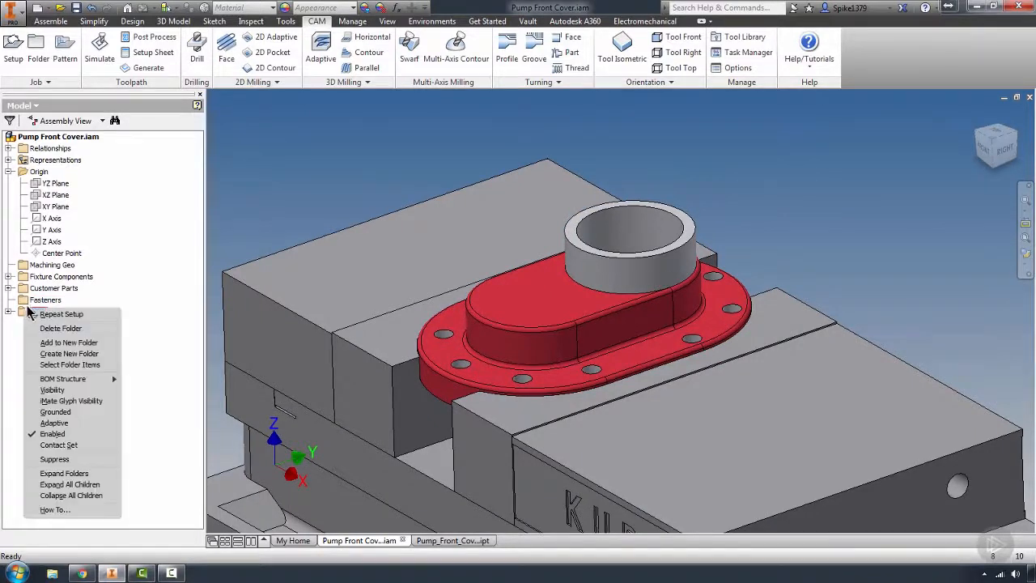
{"action": "left_click", "coordinate": [58, 398]}
{"action": "middle_click_drag", "start_coordinate": [486, 218], "coordinate": [520, 212]}
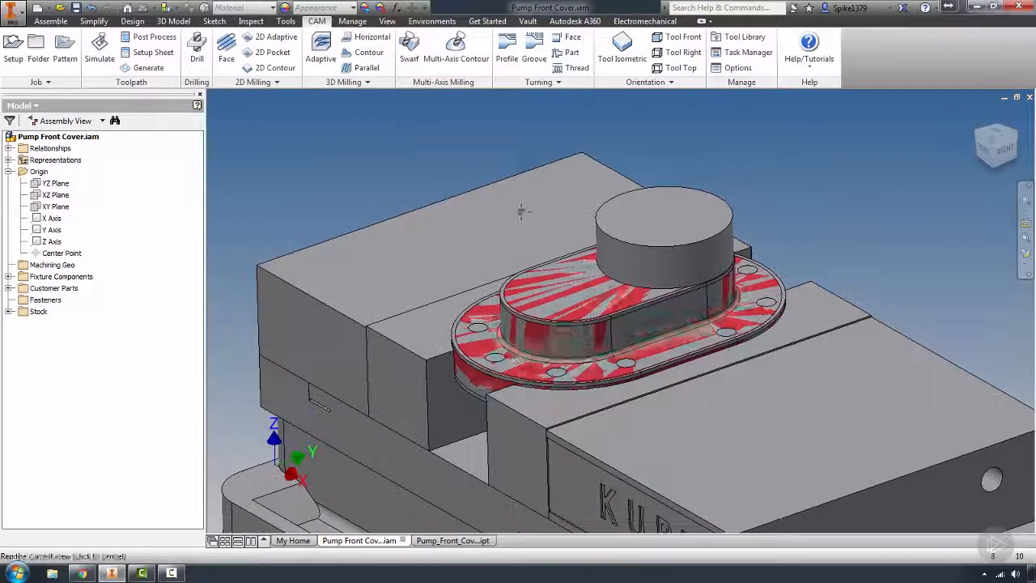
- Edit Setup2, change its stock mode to From solid, pick the pump cover casting as the stock solid and accept
{"action": "left_click", "coordinate": [35, 106]}
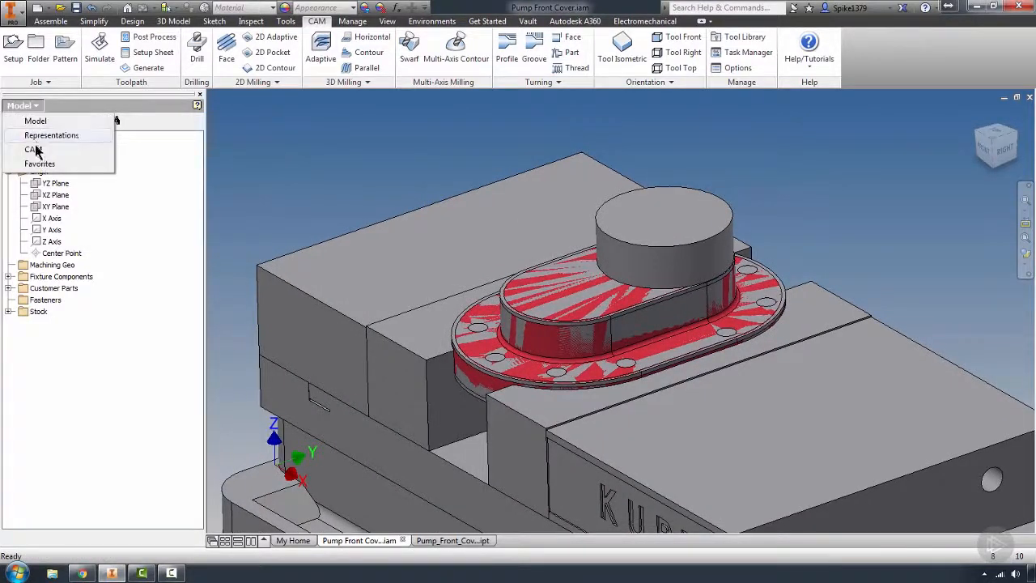
{"action": "left_click", "coordinate": [33, 150]}
{"action": "double_click", "coordinate": [75, 247]}
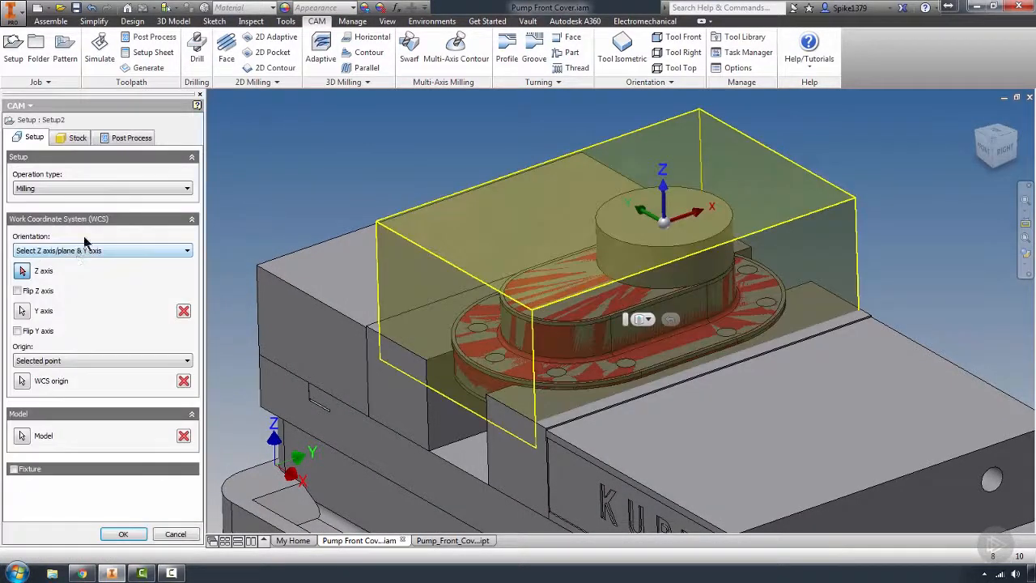
{"action": "middle_click_drag", "start_coordinate": [400, 293], "coordinate": [418, 272]}
{"action": "scroll", "coordinate": [429, 263], "scroll_direction": "up", "scroll_amount": 3}
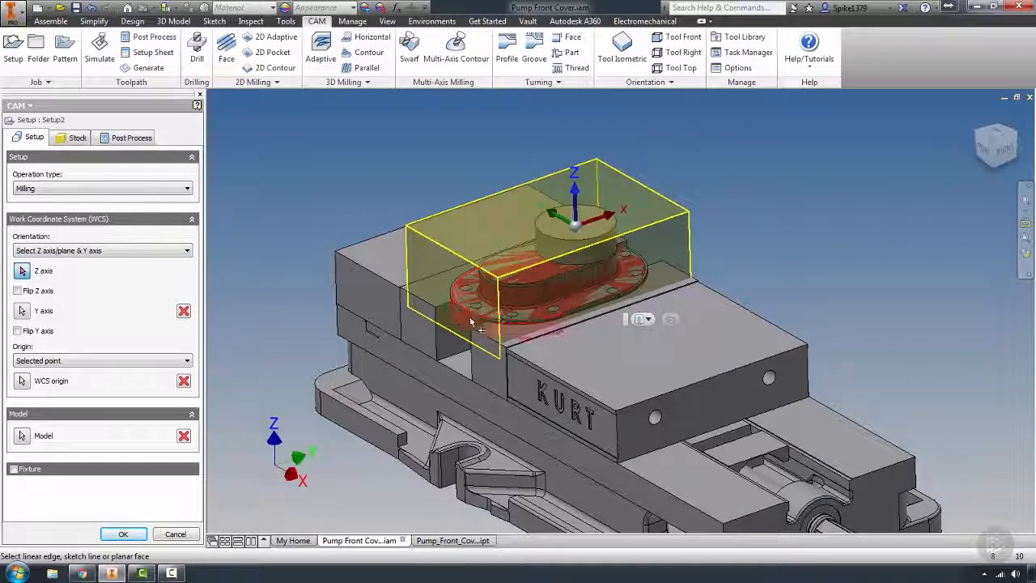
{"action": "middle_click_drag", "start_coordinate": [462, 319], "coordinate": [493, 338], "text": "shift"}
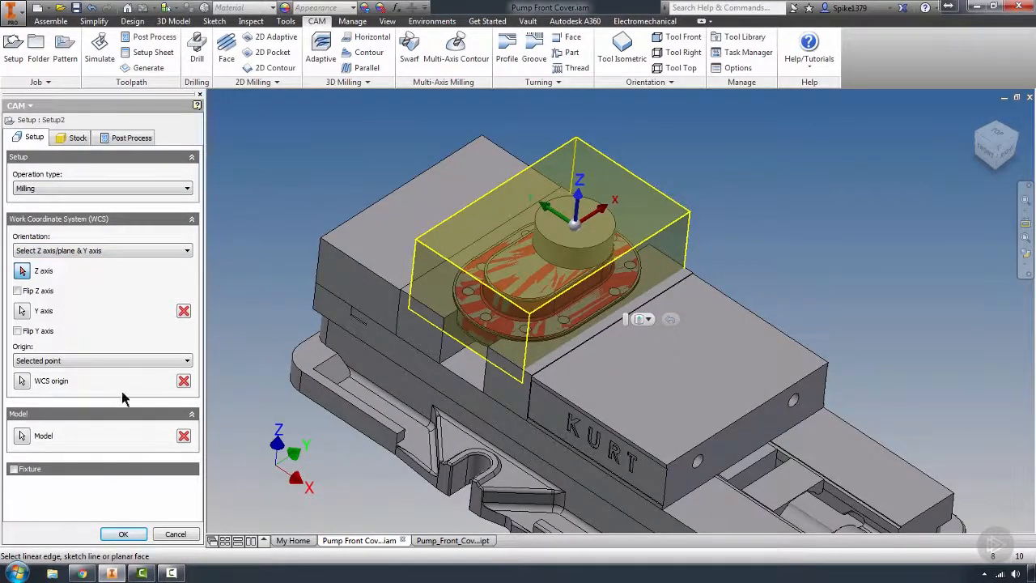
{"action": "left_click", "coordinate": [73, 137]}
{"action": "left_click", "coordinate": [59, 189]}
{"action": "left_click", "coordinate": [80, 257]}
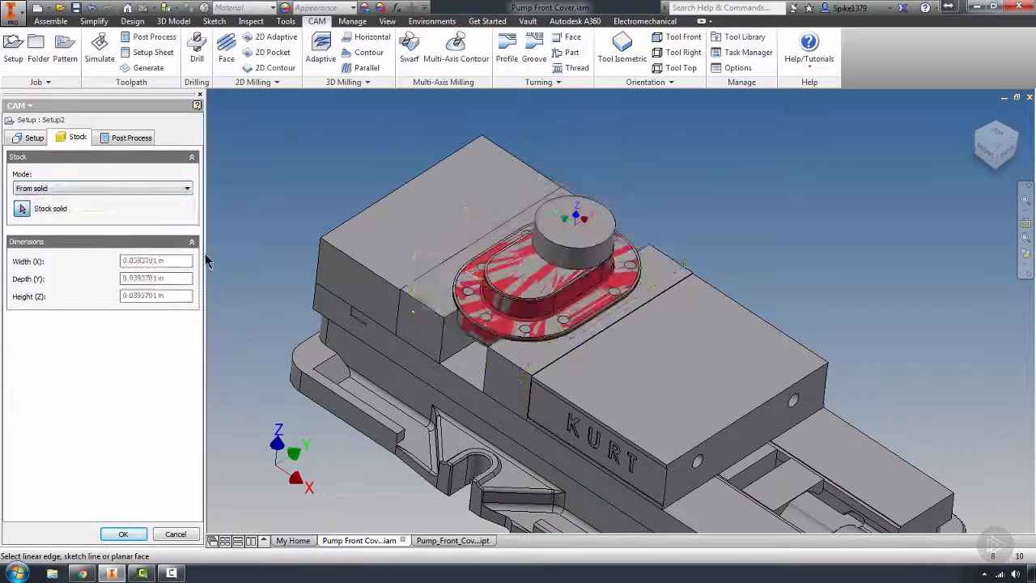
{"action": "scroll", "coordinate": [585, 237], "scroll_direction": "up", "scroll_amount": 3}
{"action": "left_click", "coordinate": [585, 236]}
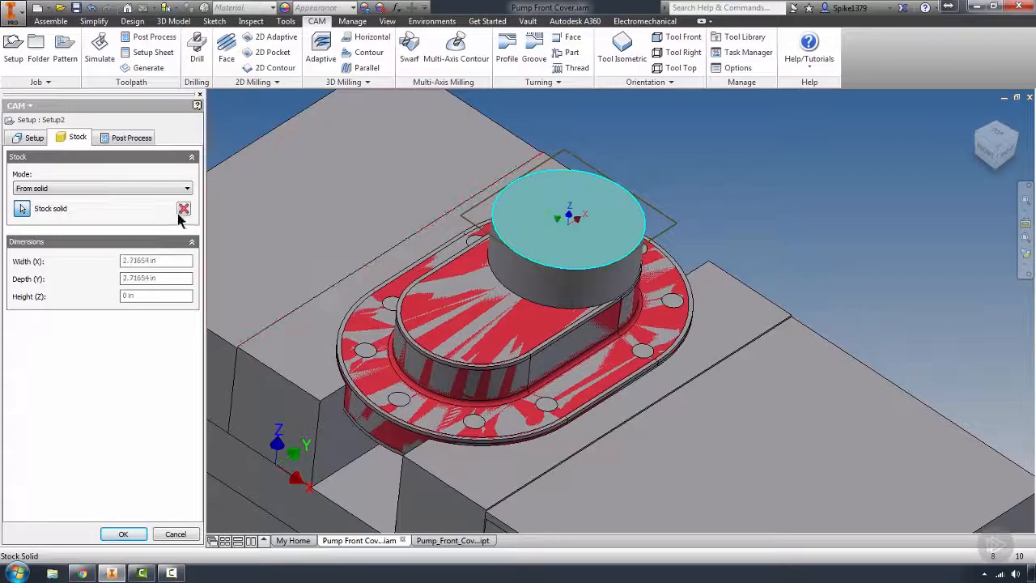
{"action": "left_click", "coordinate": [183, 209]}
{"action": "left_click", "coordinate": [437, 243]}
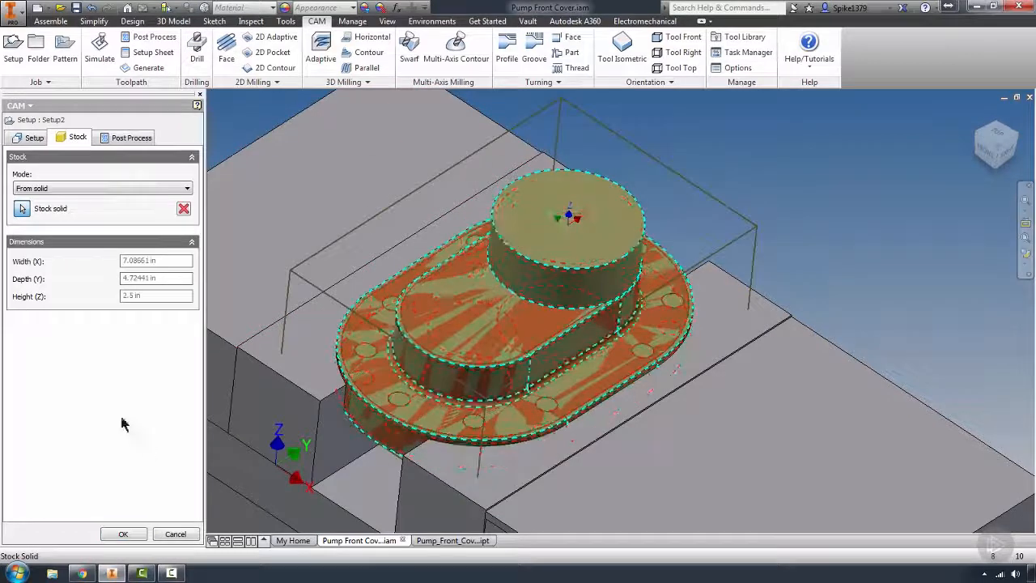
{"action": "left_click", "coordinate": [123, 533]}
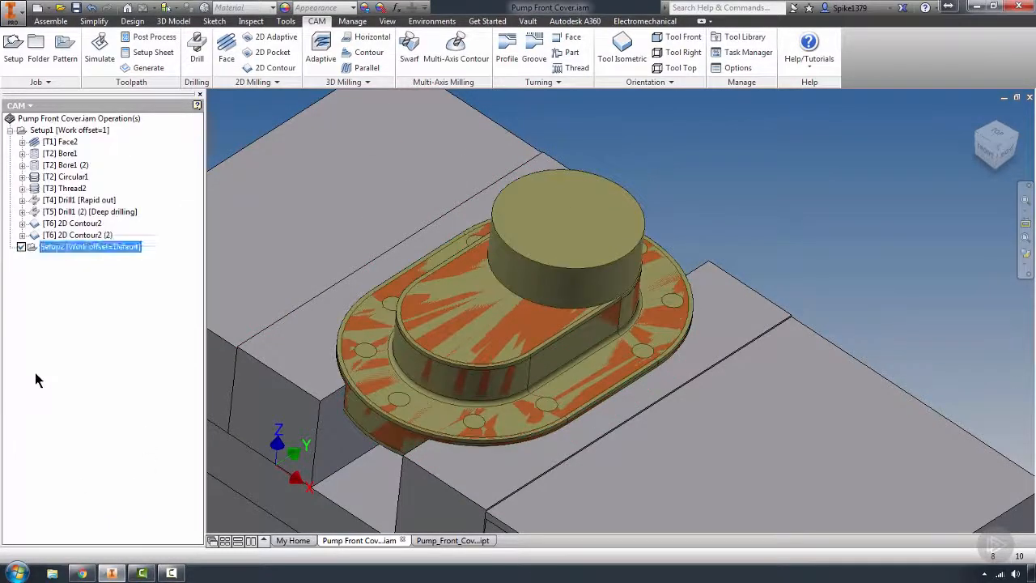
- Set Setup2's post process details to program name 2, comment OP2, WCS offset 2 and probe WCS override 2
{"action": "left_click", "coordinate": [36, 252]}
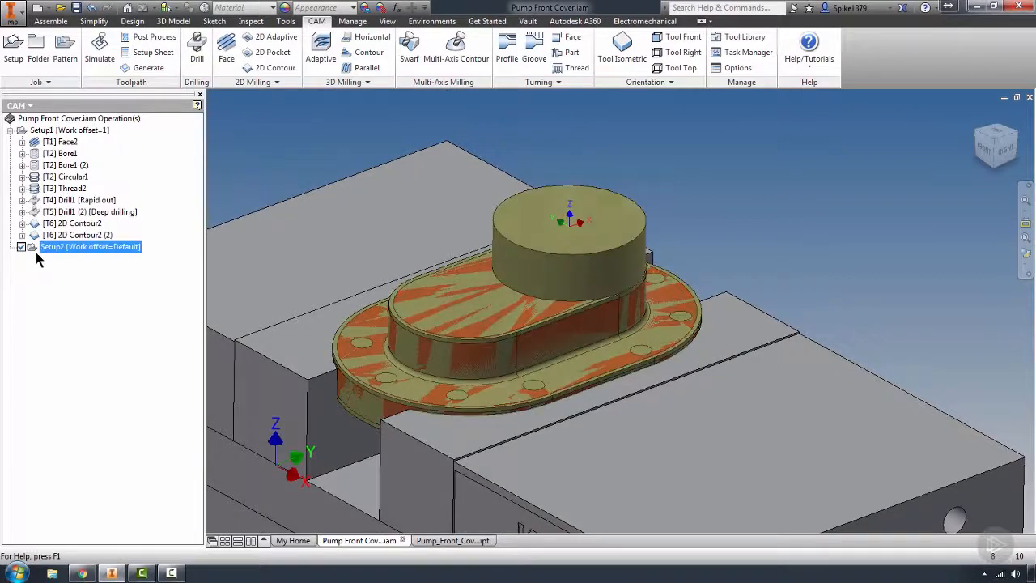
{"action": "double_click", "coordinate": [38, 251]}
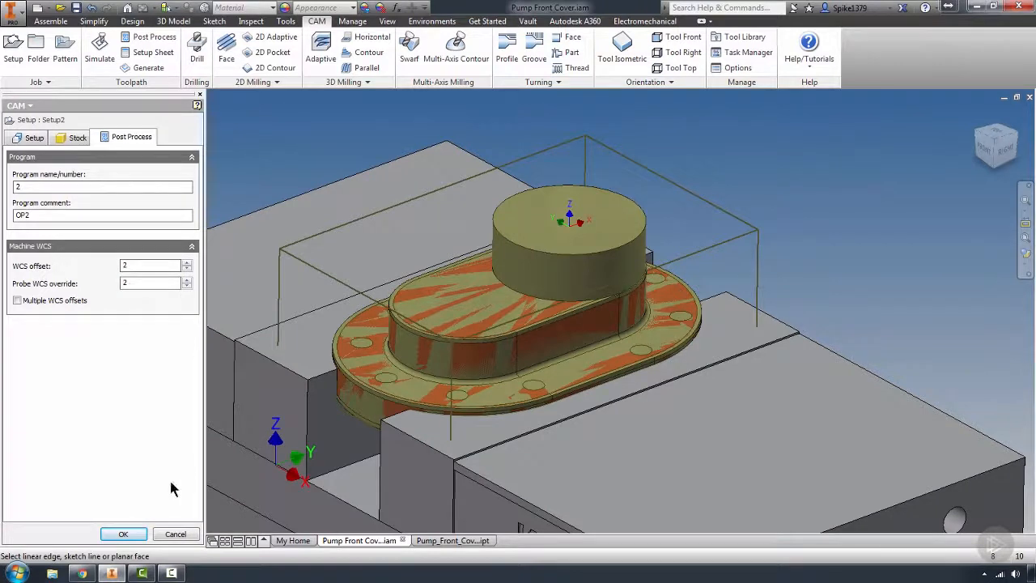
{"action": "left_click", "coordinate": [121, 536]}
{"action": "left_click", "coordinate": [54, 251]}
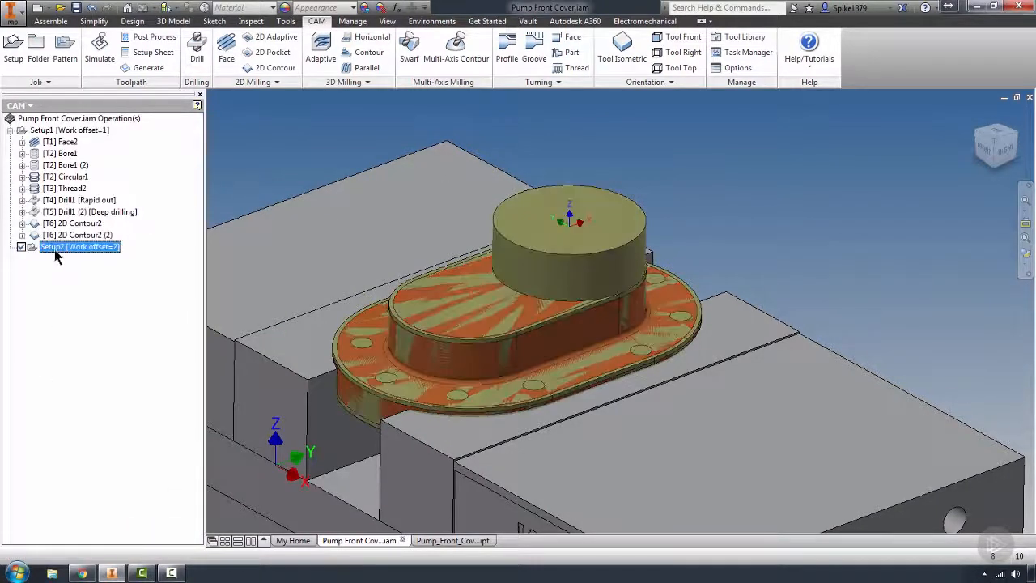
- Review the toolpaths of the operations under Setup1 (2) in Pump_Front_Cover.ipt, from facing to the contours
{"action": "left_click", "coordinate": [450, 541]}
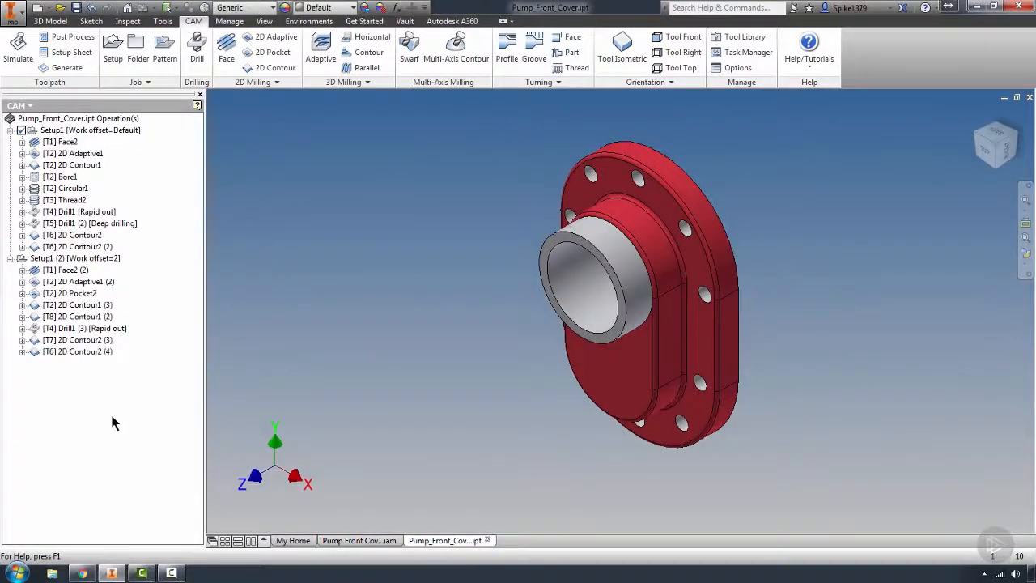
{"action": "left_click", "coordinate": [50, 272]}
{"action": "left_click", "coordinate": [50, 281]}
{"action": "left_click", "coordinate": [53, 305]}
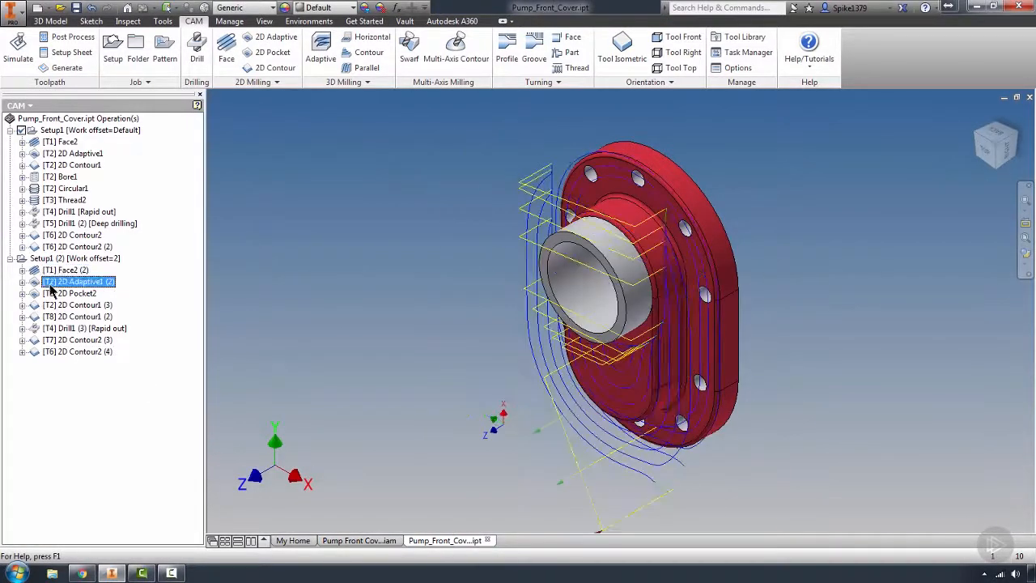
{"action": "left_click", "coordinate": [52, 273]}
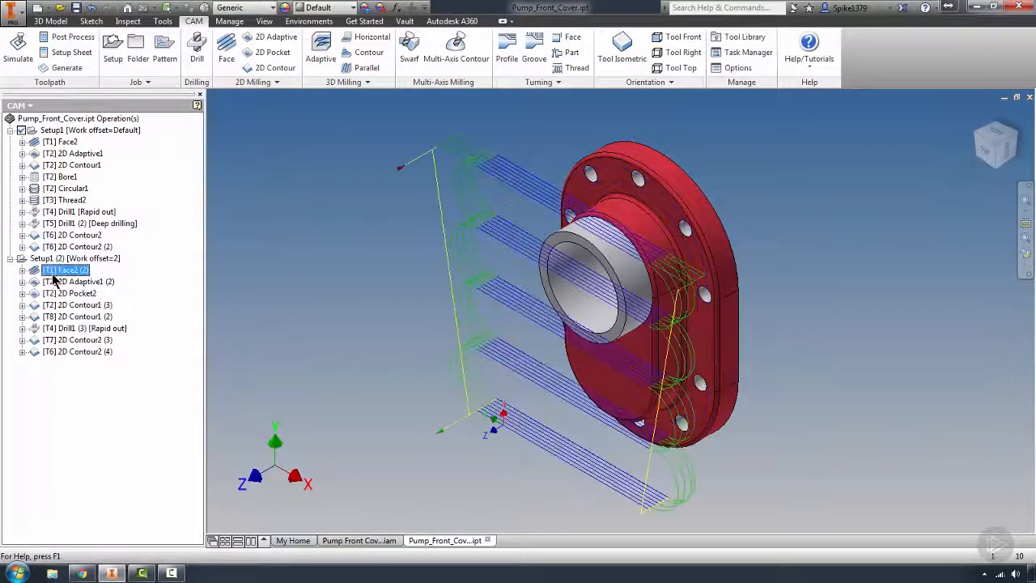
{"action": "left_click", "coordinate": [56, 294]}
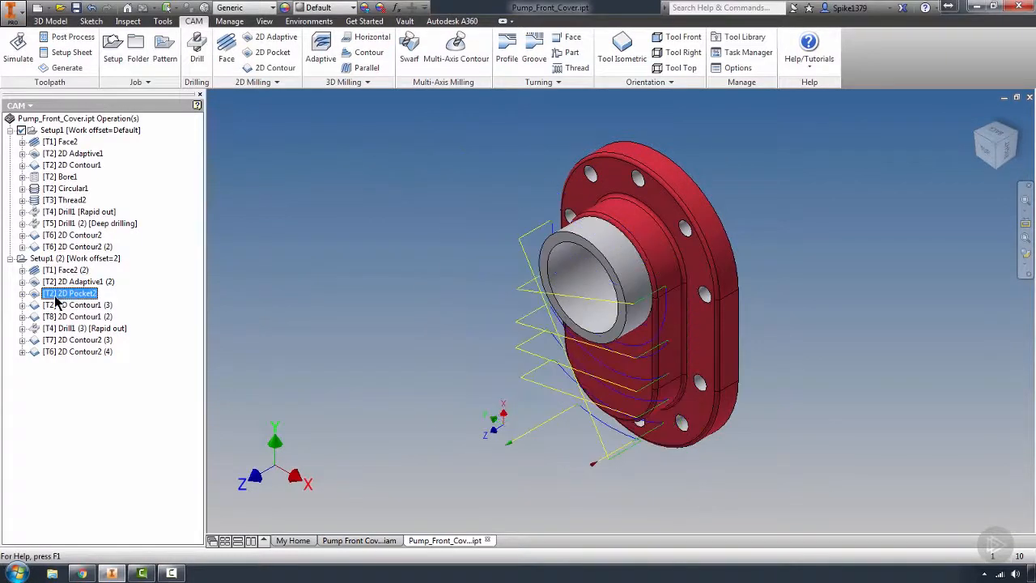
{"action": "left_click", "coordinate": [57, 306]}
{"action": "left_click", "coordinate": [58, 327]}
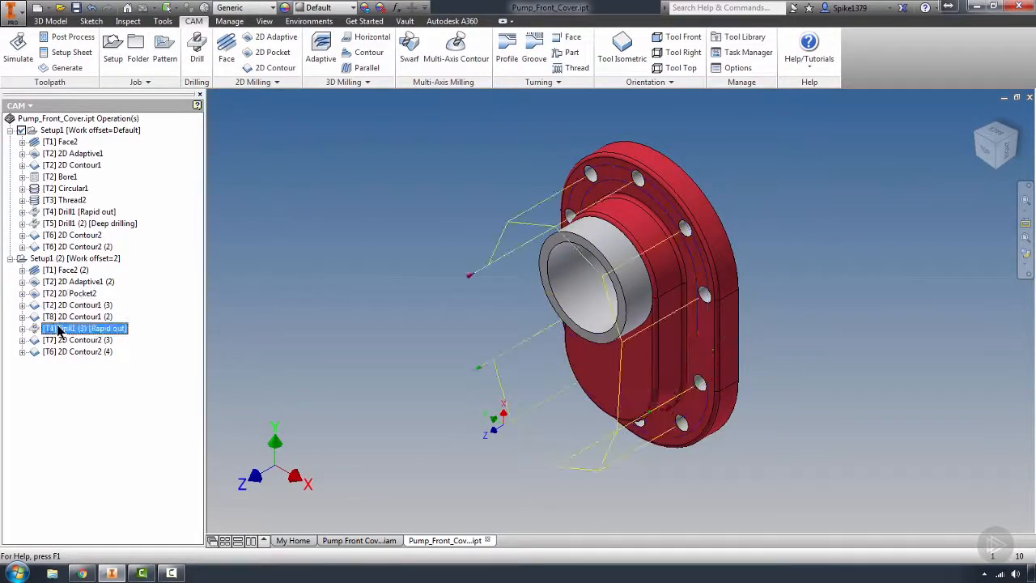
{"action": "left_click", "coordinate": [58, 341]}
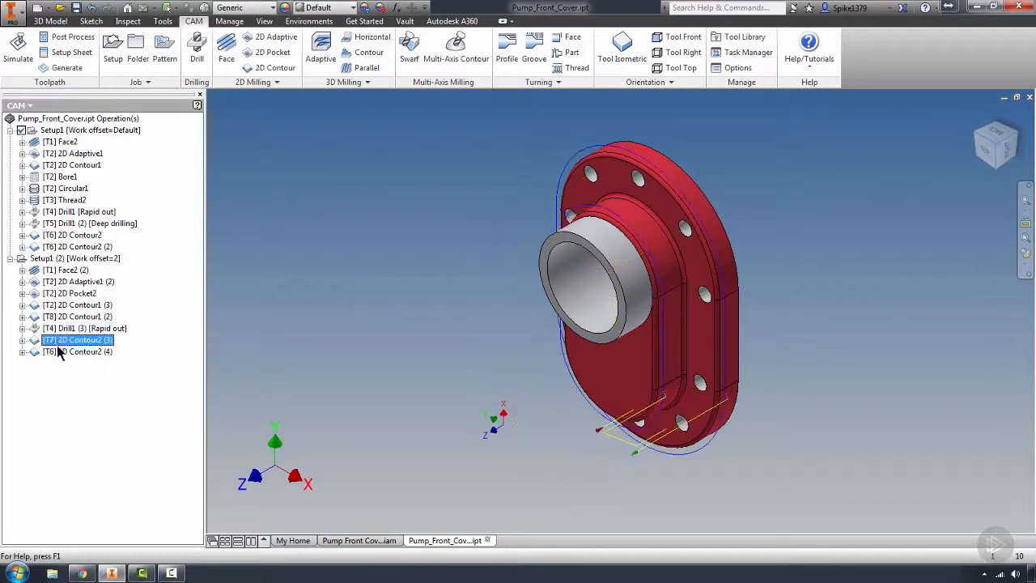
- Copy Face2 (2), Drill1 (3), 2D Contour2 (3) and 2D Contour2 (4) from the part into Setup2 of the assembly
{"action": "left_click", "coordinate": [58, 352]}
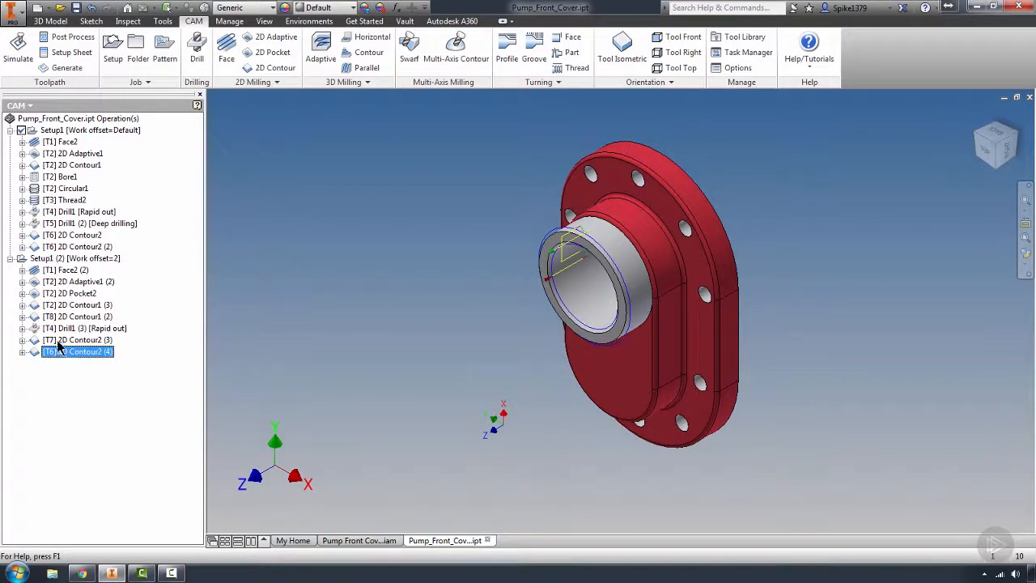
{"action": "left_click", "coordinate": [59, 340], "text": "ctrl"}
{"action": "left_click", "coordinate": [59, 270], "text": "ctrl"}
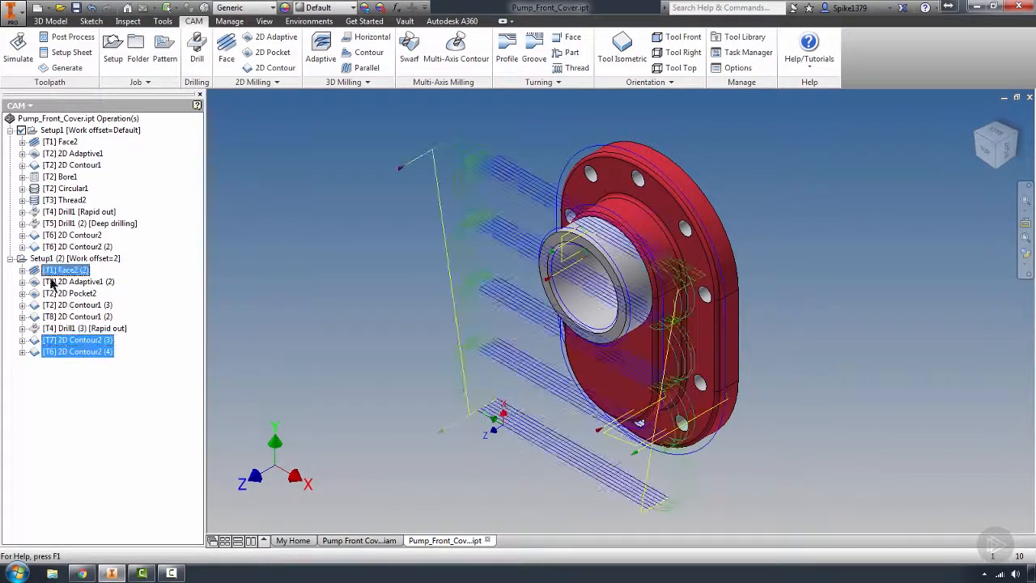
{"action": "right_click", "coordinate": [58, 334]}
{"action": "left_click", "coordinate": [85, 231]}
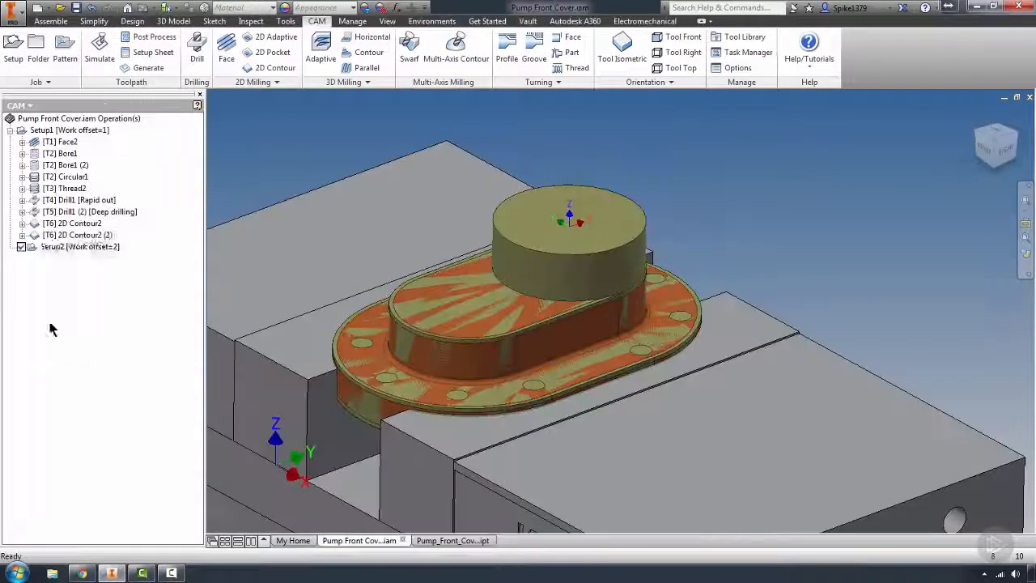
{"action": "right_click", "coordinate": [50, 271]}
{"action": "left_click", "coordinate": [61, 358]}
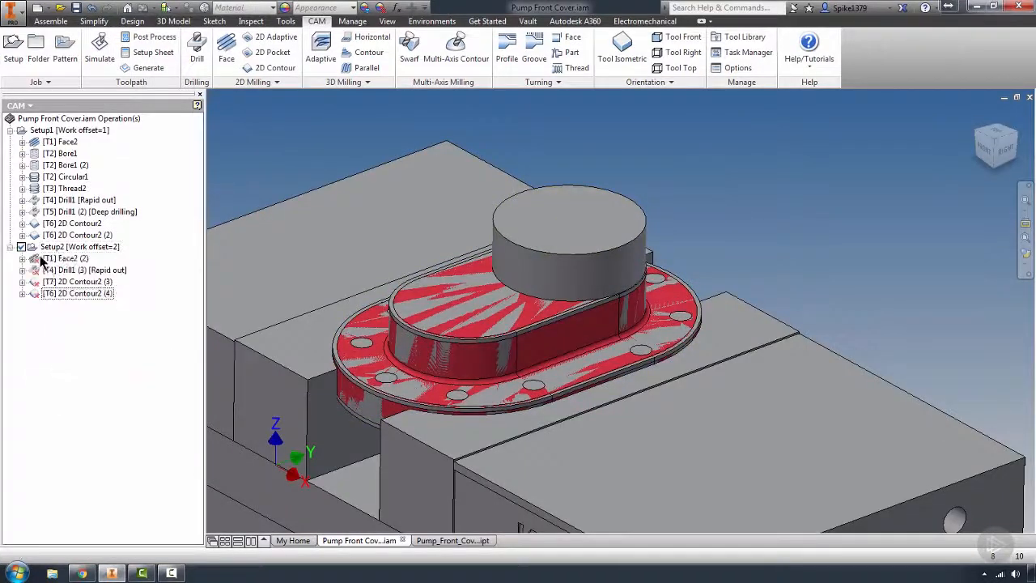
- Set the stock selection of Face2 (2) to the round boss's top outer edge and regenerate the facing operation
{"action": "double_click", "coordinate": [57, 258]}
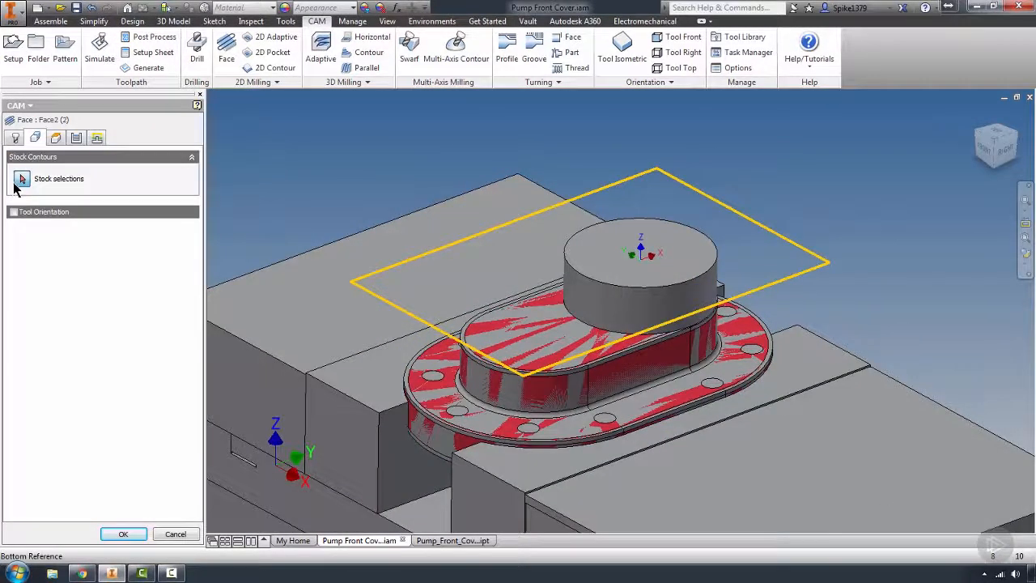
{"action": "left_click", "coordinate": [567, 263]}
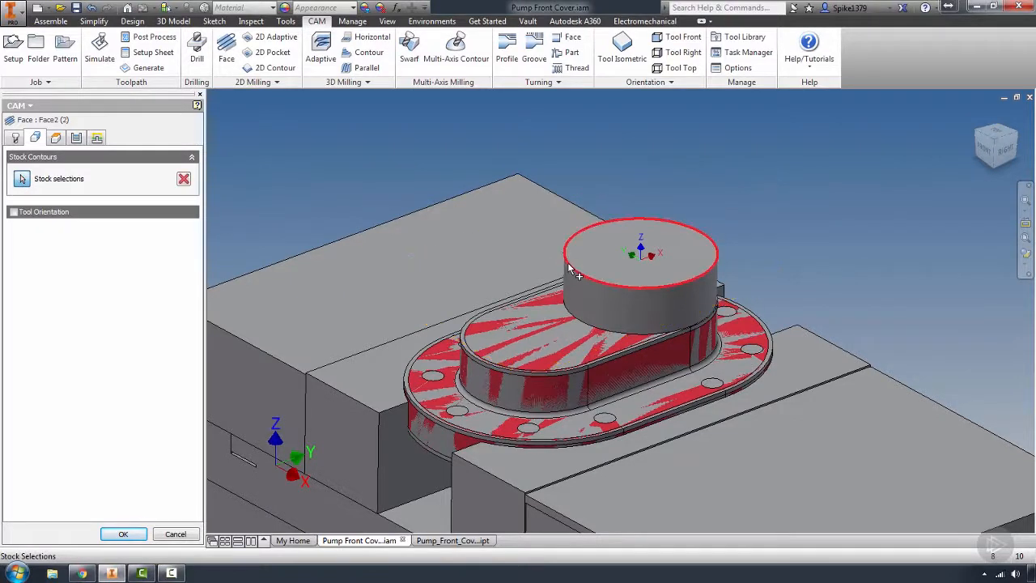
{"action": "middle_click_drag", "start_coordinate": [624, 347], "coordinate": [601, 343], "text": "shift"}
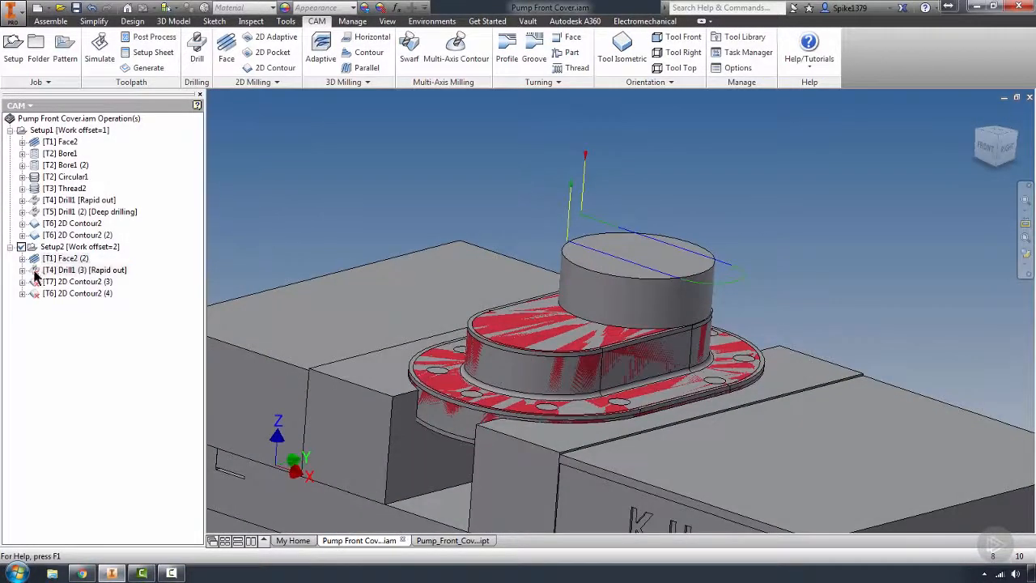
- Assign the flange holes to Drill1 (3) by picking one hole face with Select same diameter, and accept the operation
{"action": "left_click", "coordinate": [37, 272]}
{"action": "double_click", "coordinate": [37, 272]}
{"action": "left_click", "coordinate": [60, 138]}
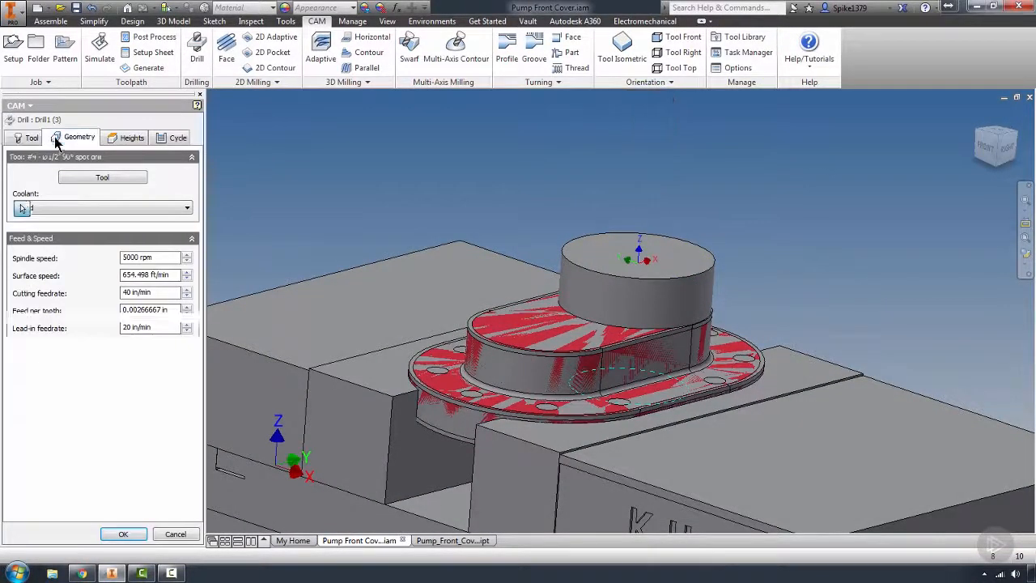
{"action": "left_click", "coordinate": [707, 398]}
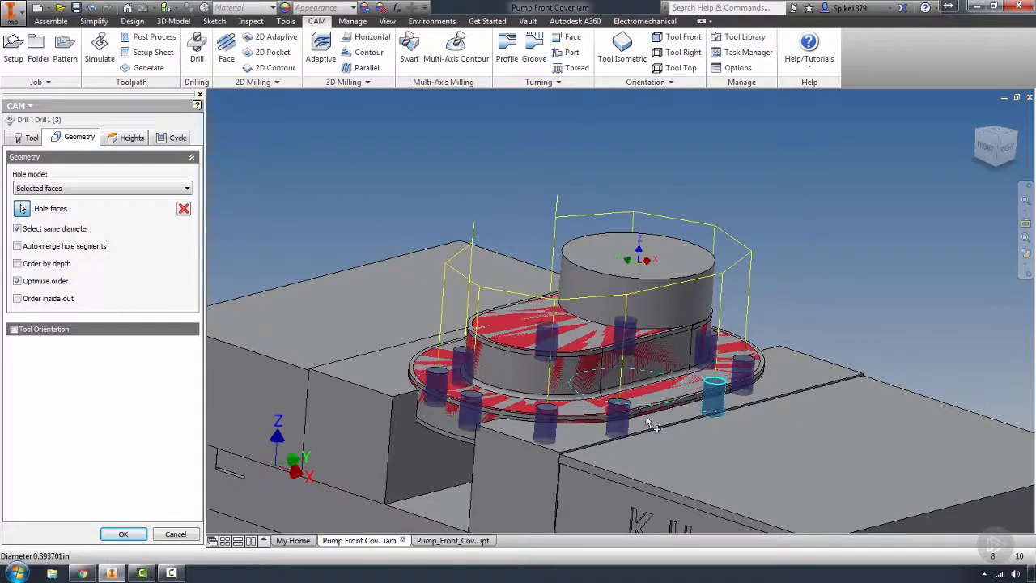
{"action": "left_click", "coordinate": [124, 534]}
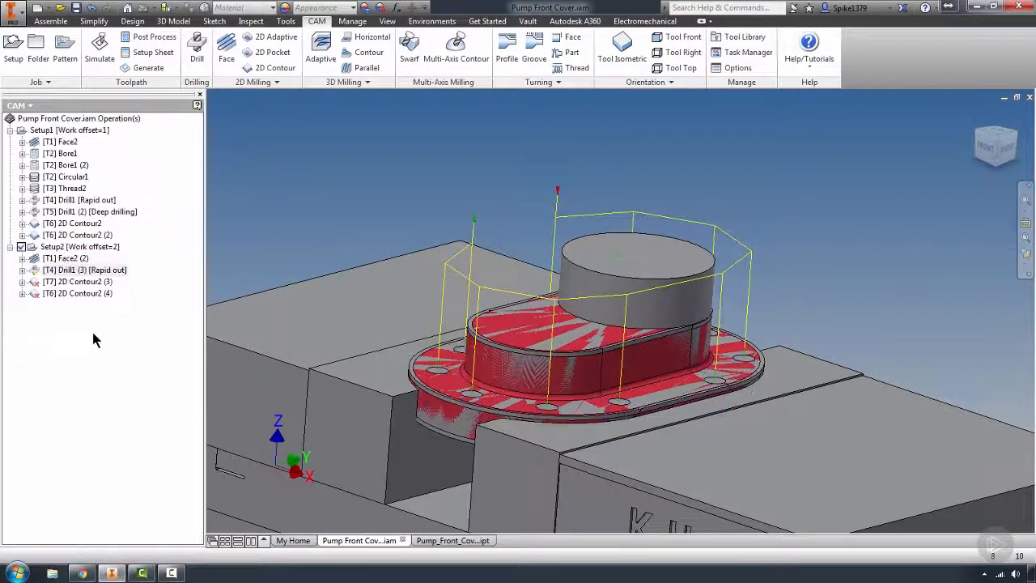
- Replace the contour selections of 2D Contour2 (3) with the boss's inner circular edge and the flange's outer edge, and try to accept
{"action": "double_click", "coordinate": [68, 283]}
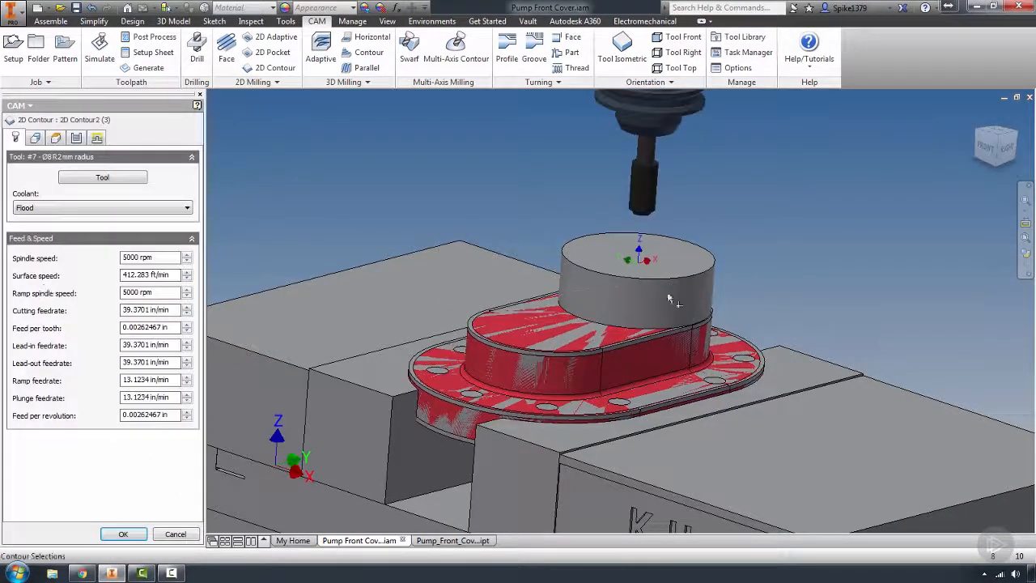
{"action": "scroll", "coordinate": [655, 333], "scroll_direction": "up", "scroll_amount": 5}
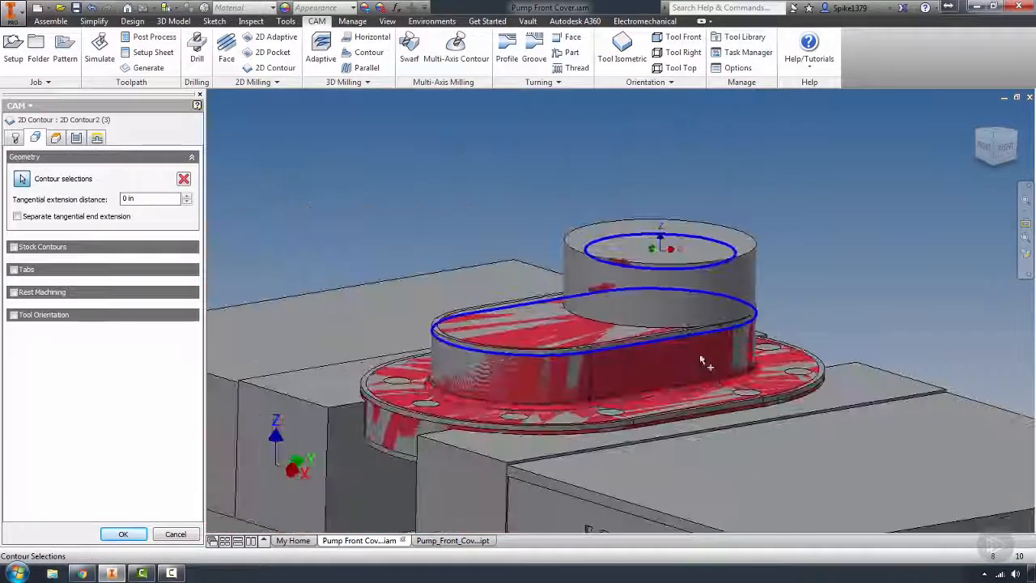
{"action": "left_click", "coordinate": [185, 180]}
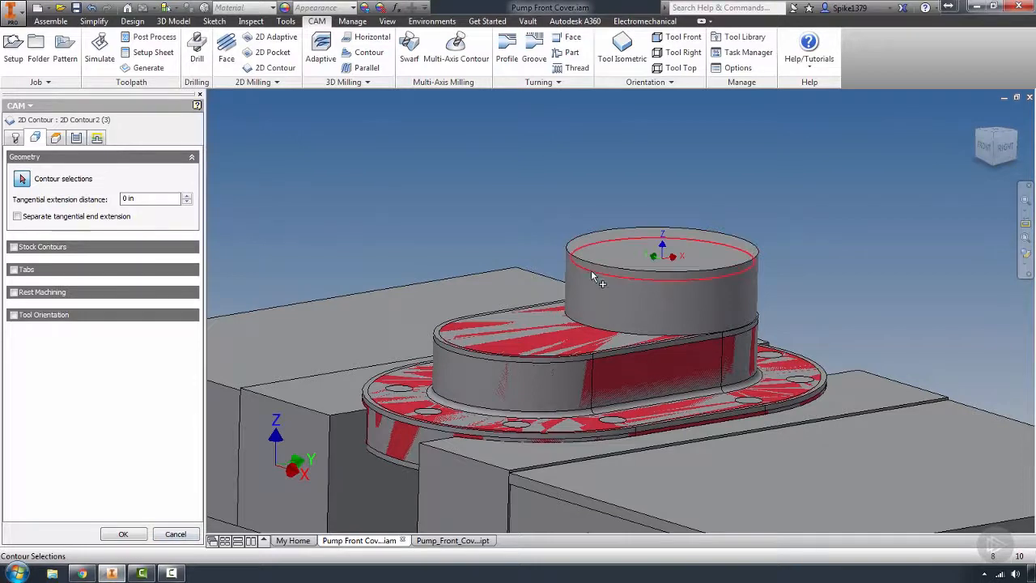
{"action": "middle_click_drag", "start_coordinate": [600, 261], "coordinate": [611, 276], "text": "shift"}
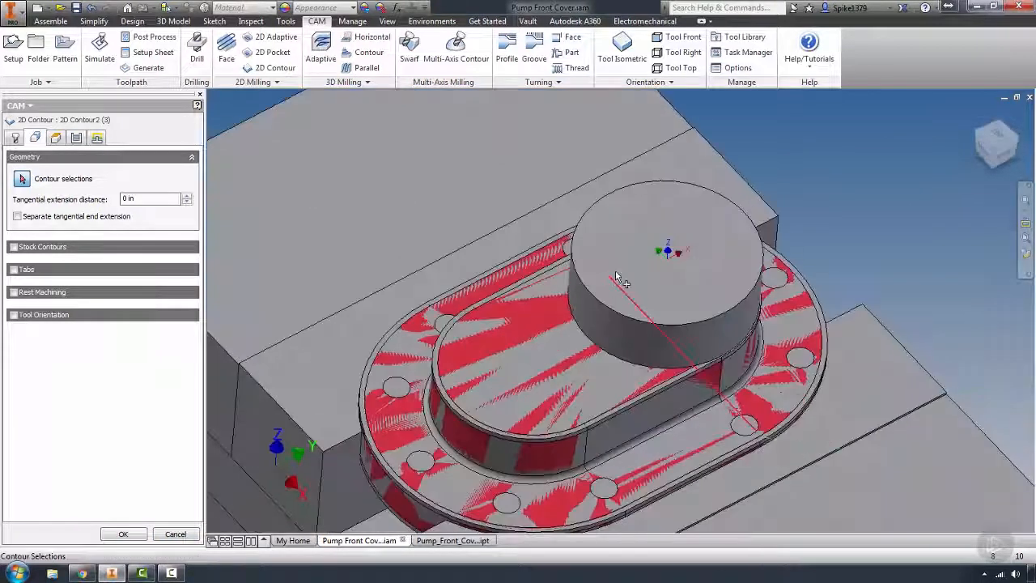
{"action": "left_click", "coordinate": [624, 214]}
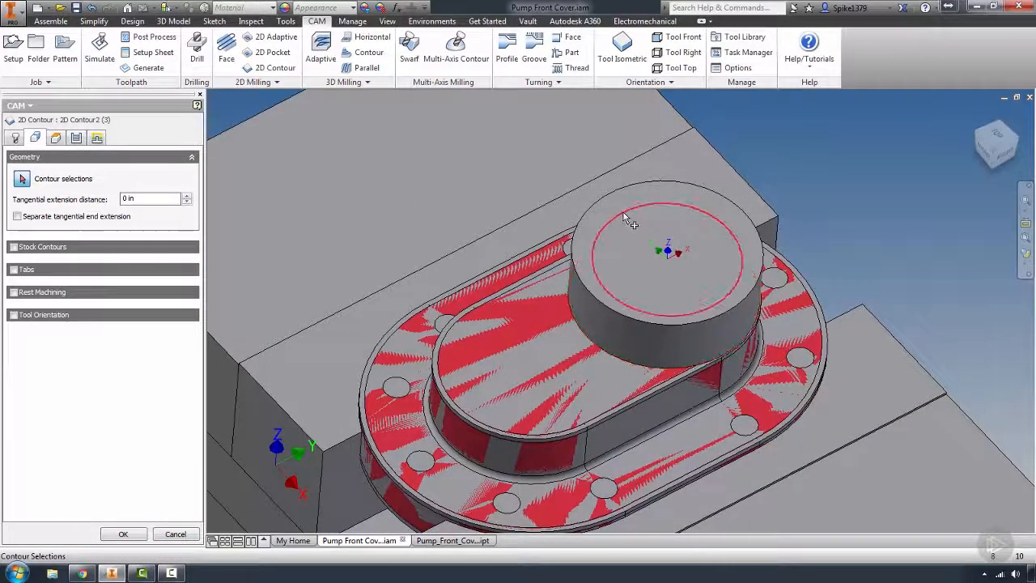
{"action": "middle_click_drag", "start_coordinate": [649, 318], "coordinate": [652, 304], "text": "shift"}
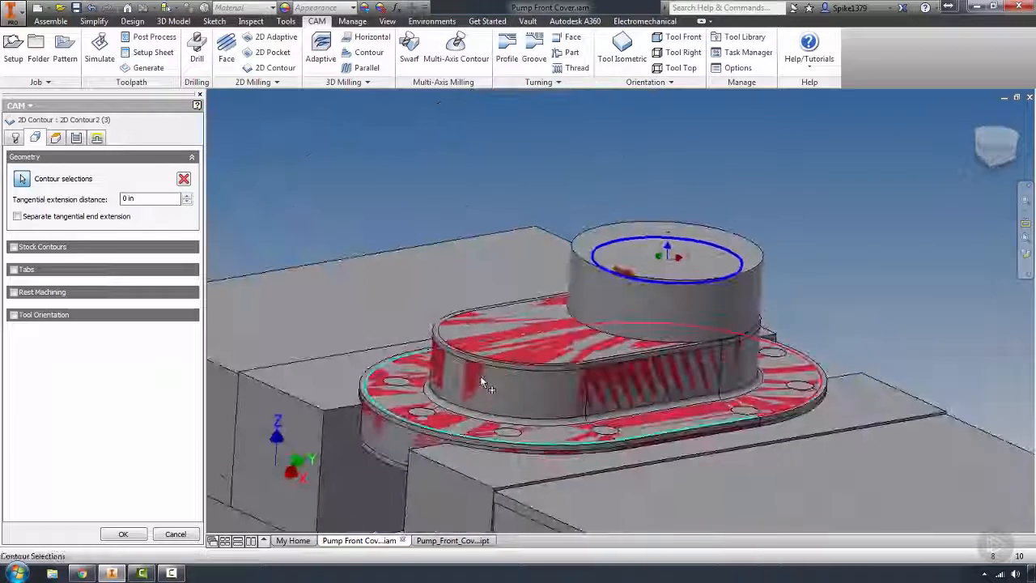
{"action": "left_click", "coordinate": [135, 536]}
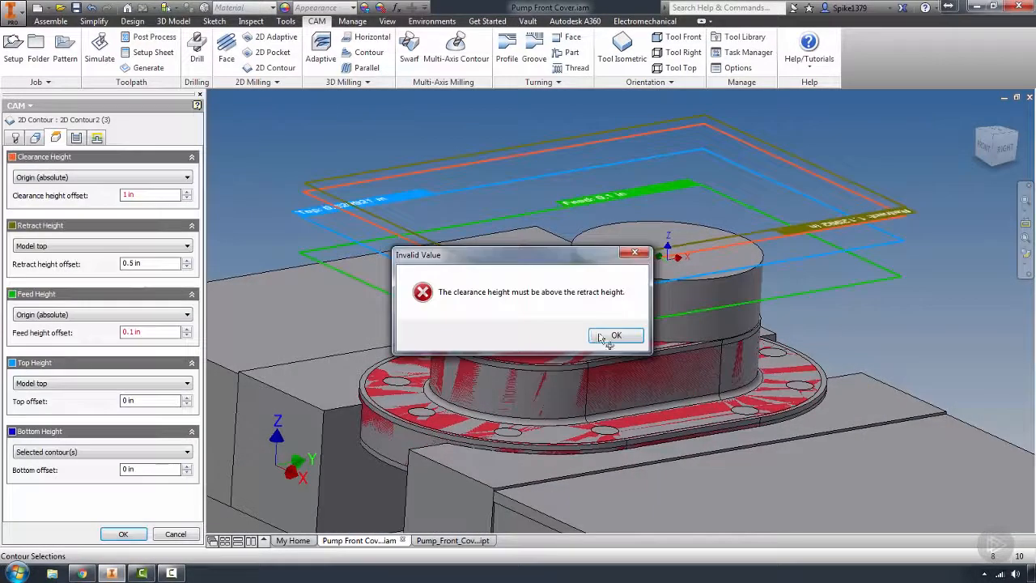
{"action": "left_click", "coordinate": [614, 335]}
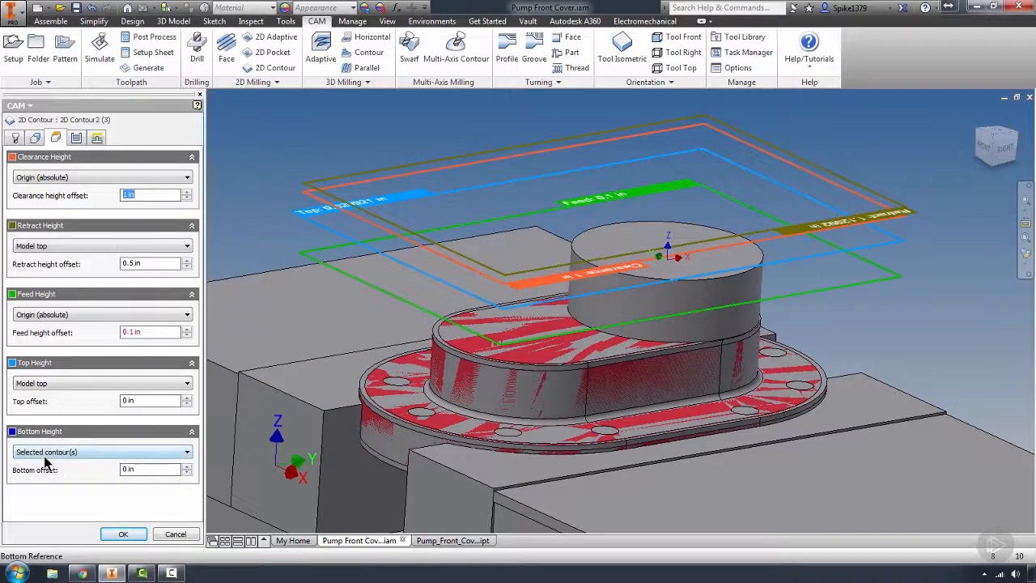
- Reference the feed height and clearance height of 2D Contour2 (3) from Model top and accept the operation
{"action": "left_click", "coordinate": [143, 330]}
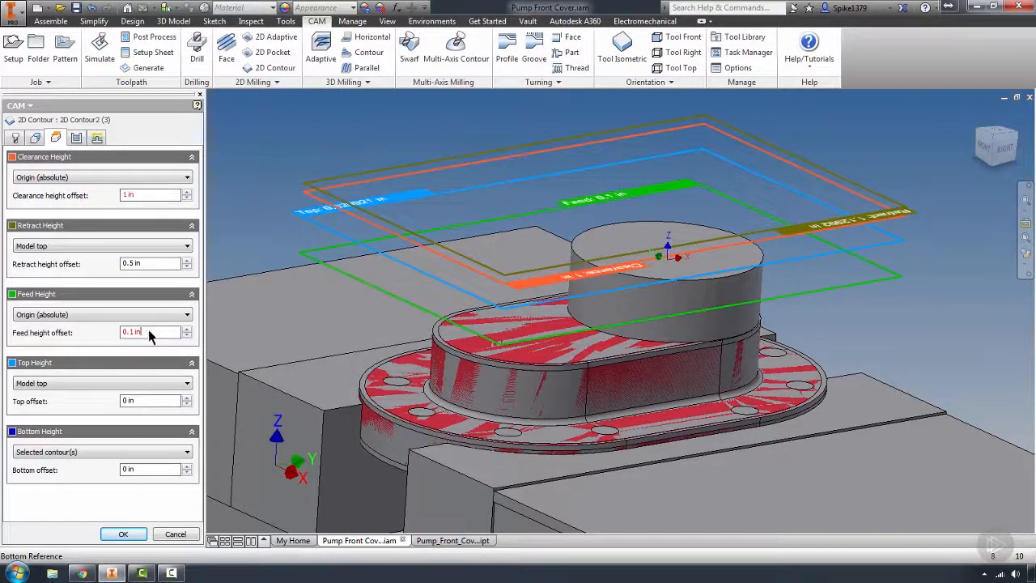
{"action": "left_click", "coordinate": [31, 316]}
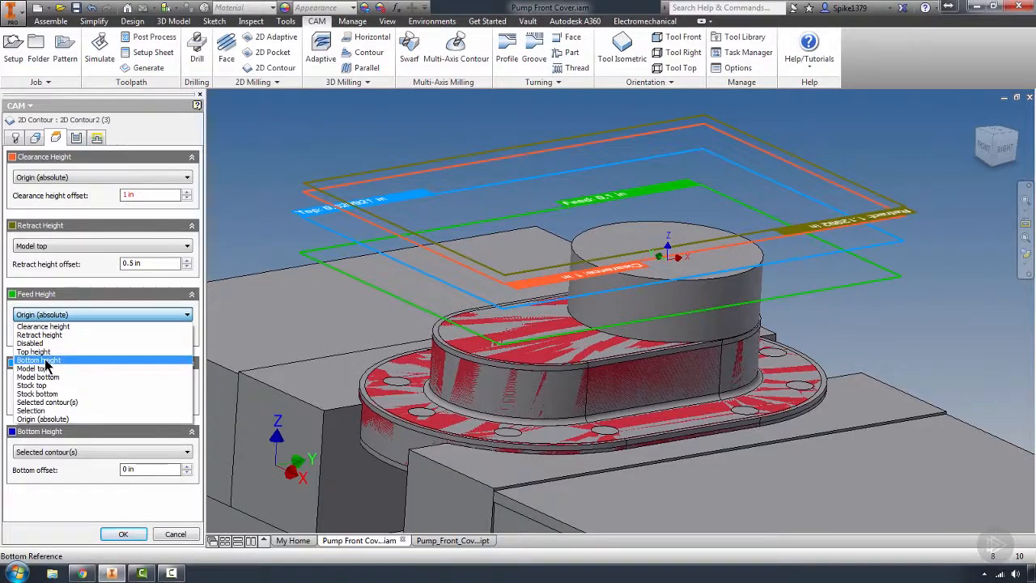
{"action": "left_click", "coordinate": [46, 369]}
{"action": "left_click", "coordinate": [91, 178]}
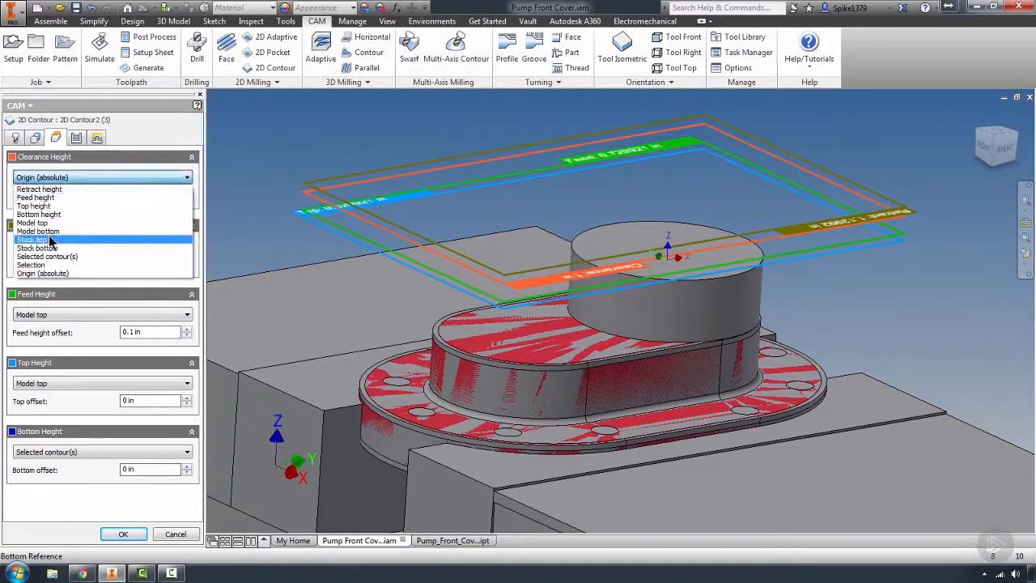
{"action": "left_click", "coordinate": [51, 225]}
{"action": "left_click", "coordinate": [123, 534]}
- Edit 2D Contour2 (4), select the oval boss's upper outer edge and the flange's outer edge as contours, and try to accept
{"action": "left_click", "coordinate": [39, 293]}
{"action": "right_click", "coordinate": [39, 293]}
{"action": "left_click", "coordinate": [55, 233]}
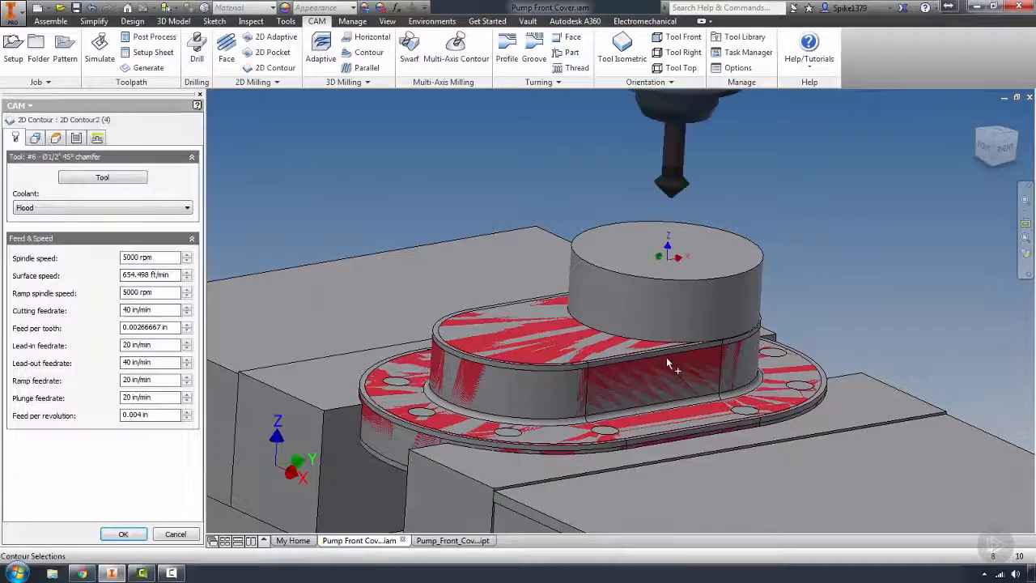
{"action": "left_click", "coordinate": [35, 138]}
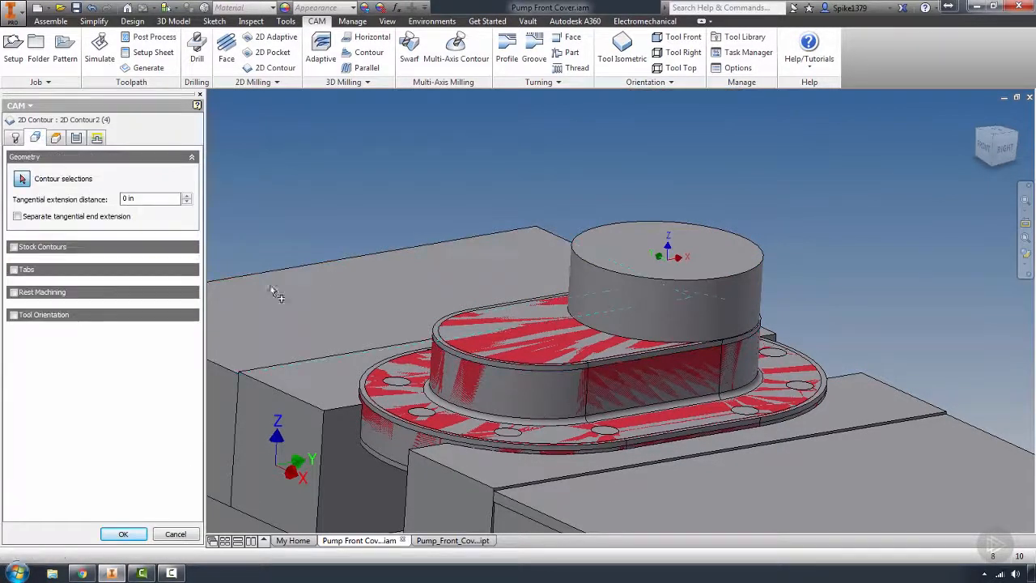
{"action": "left_click", "coordinate": [664, 365]}
{"action": "left_click", "coordinate": [720, 437]}
{"action": "left_click", "coordinate": [123, 534]}
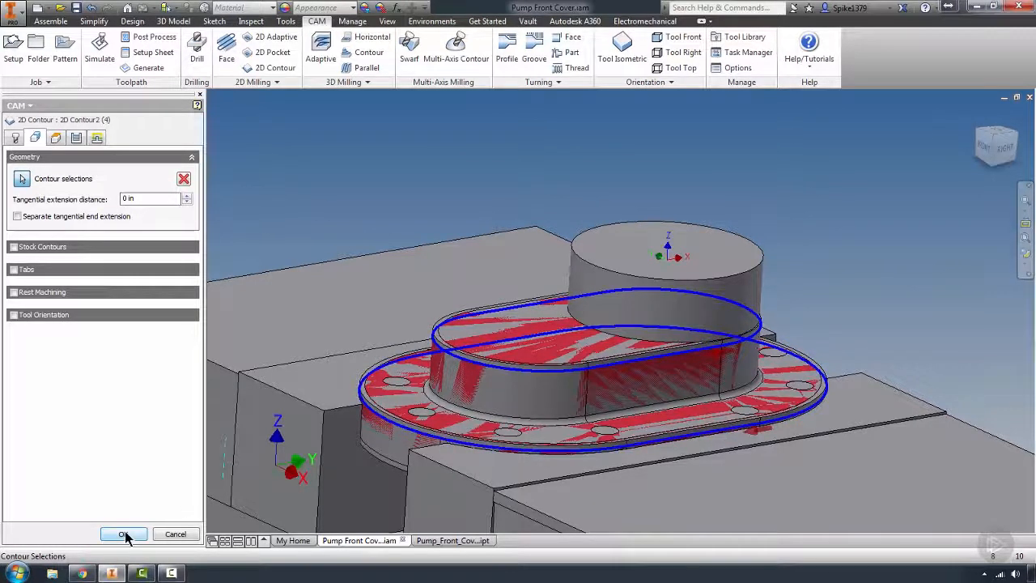
{"action": "left_click", "coordinate": [613, 337]}
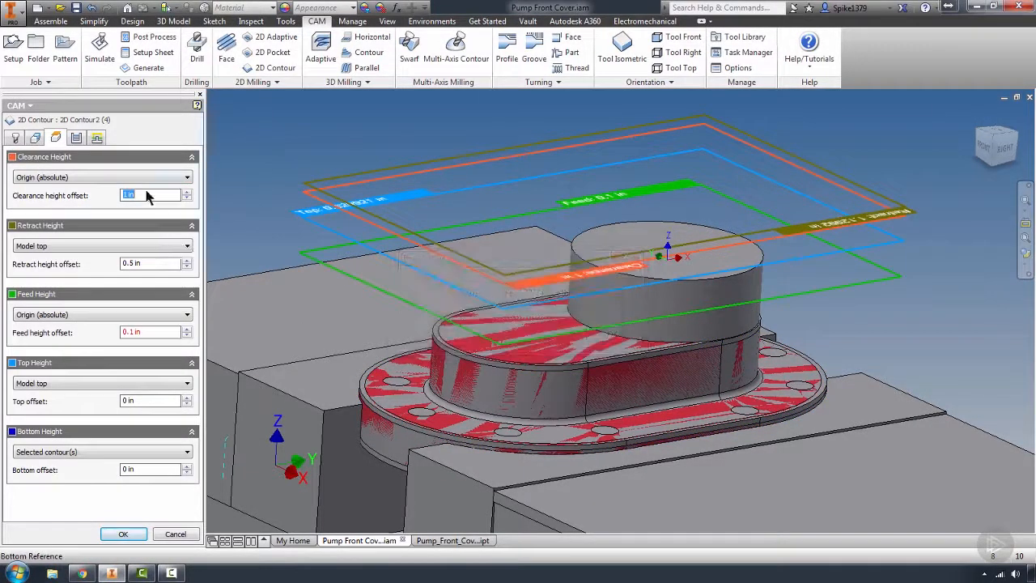
- Reference the clearance and feed heights of 2D Contour2 (4) from Model top and accept the operation
{"action": "left_click", "coordinate": [92, 180]}
{"action": "left_click", "coordinate": [57, 220]}
{"action": "left_click", "coordinate": [106, 315]}
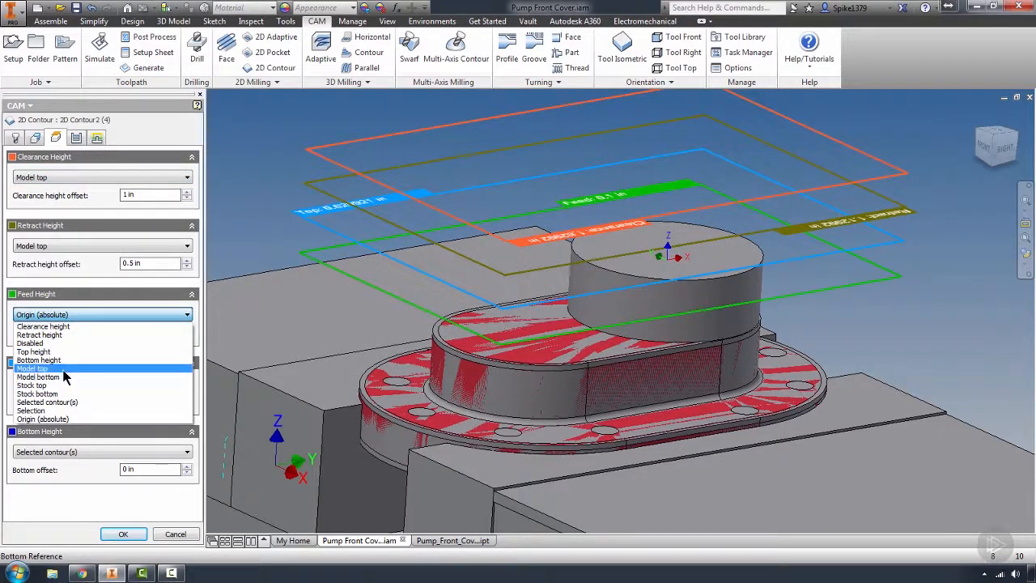
{"action": "left_click", "coordinate": [36, 368]}
{"action": "left_click", "coordinate": [123, 533]}
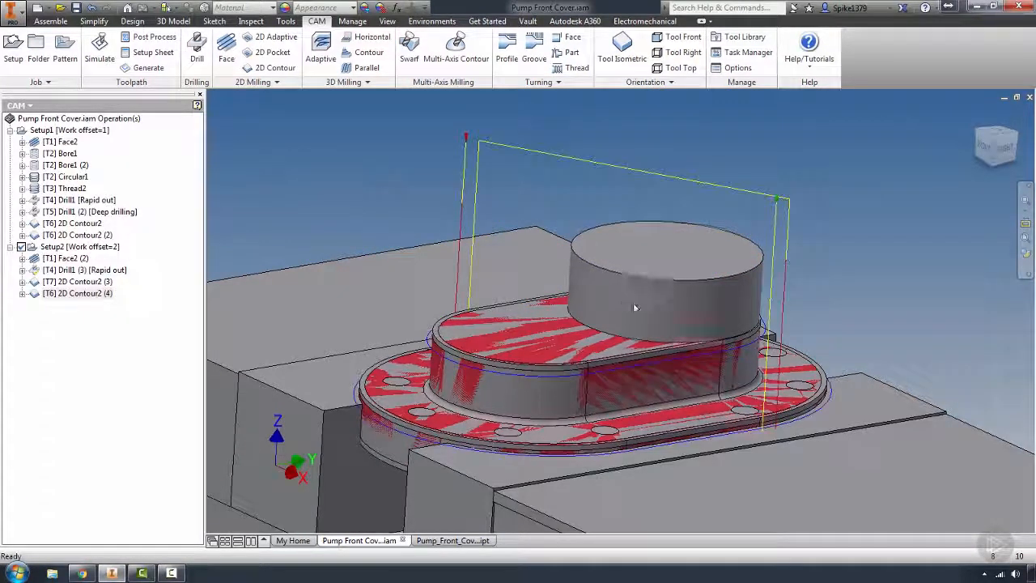
- Examine the 2D Contour2 (4) toolpath around the flange edge and its height above the vise jaw
{"action": "scroll", "coordinate": [631, 323], "scroll_direction": "up", "scroll_amount": 3}
{"action": "middle_click_drag", "start_coordinate": [634, 327], "coordinate": [690, 292]}
{"action": "middle_click_drag", "start_coordinate": [755, 376], "coordinate": [805, 341], "text": "shift"}
{"action": "scroll", "coordinate": [802, 348], "scroll_direction": "down", "scroll_amount": 8}
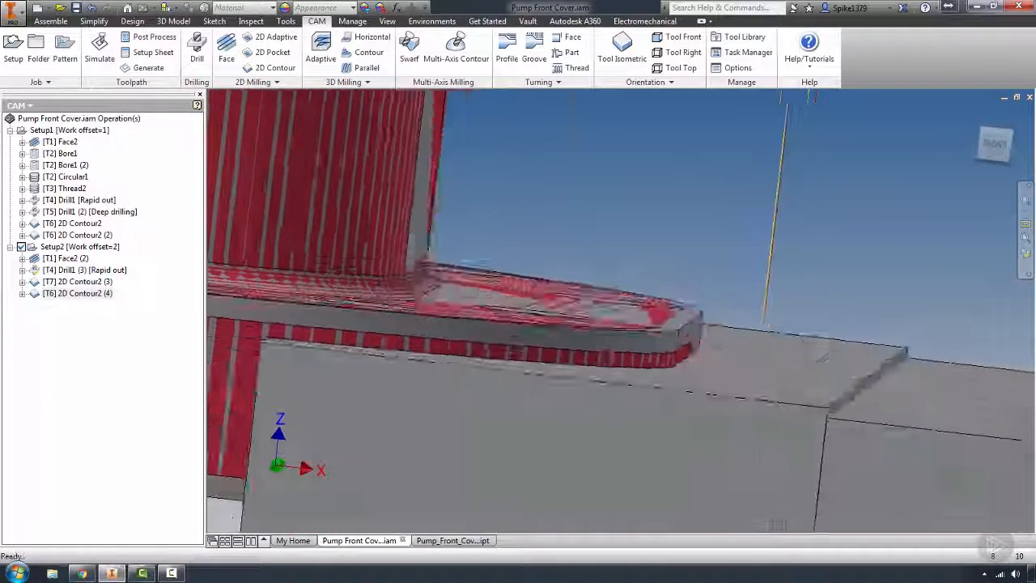
{"action": "scroll", "coordinate": [746, 361], "scroll_direction": "up", "scroll_amount": 3}
{"action": "middle_click_drag", "start_coordinate": [746, 360], "coordinate": [761, 379], "text": "shift"}
{"action": "middle_click_drag", "start_coordinate": [792, 305], "coordinate": [827, 337], "text": "shift"}
{"action": "scroll", "coordinate": [812, 329], "scroll_direction": "down", "scroll_amount": 3}
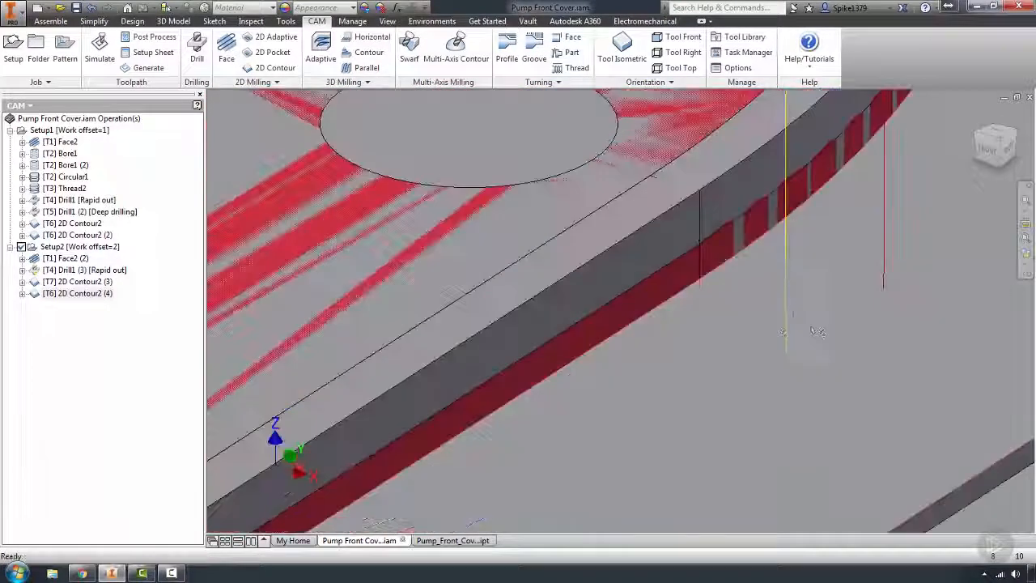
{"action": "scroll", "coordinate": [818, 330], "scroll_direction": "up", "scroll_amount": 5}
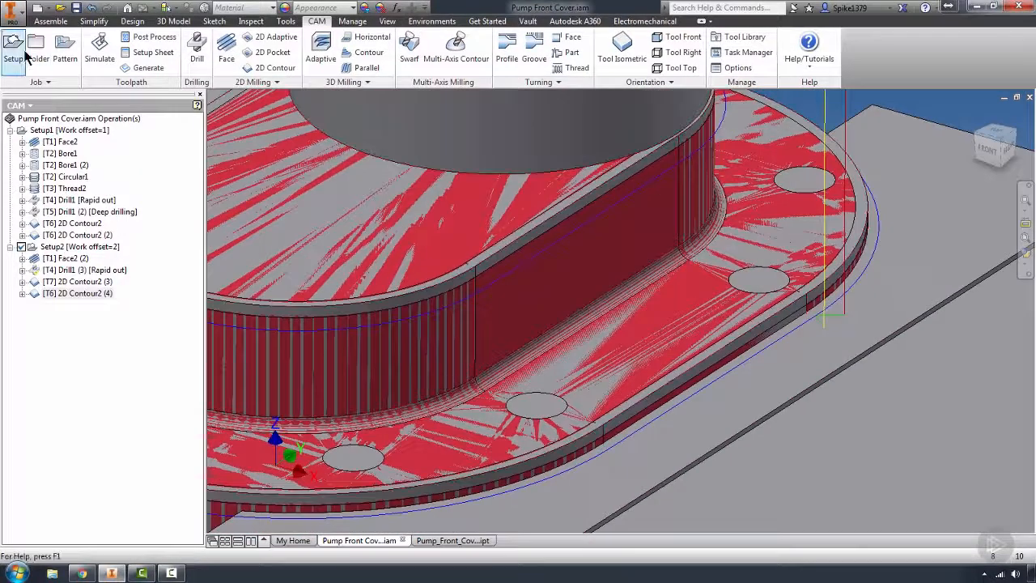
- Simulate 2D Contour2 (4) with the stock hidden and the toolpath mode set to All toolpath
{"action": "left_click", "coordinate": [44, 294]}
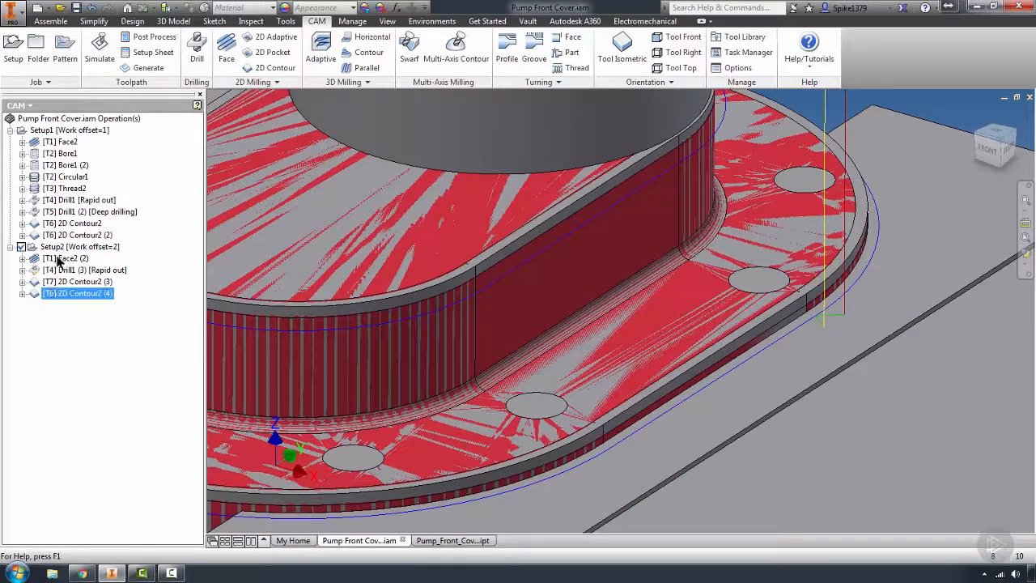
{"action": "left_click", "coordinate": [97, 68]}
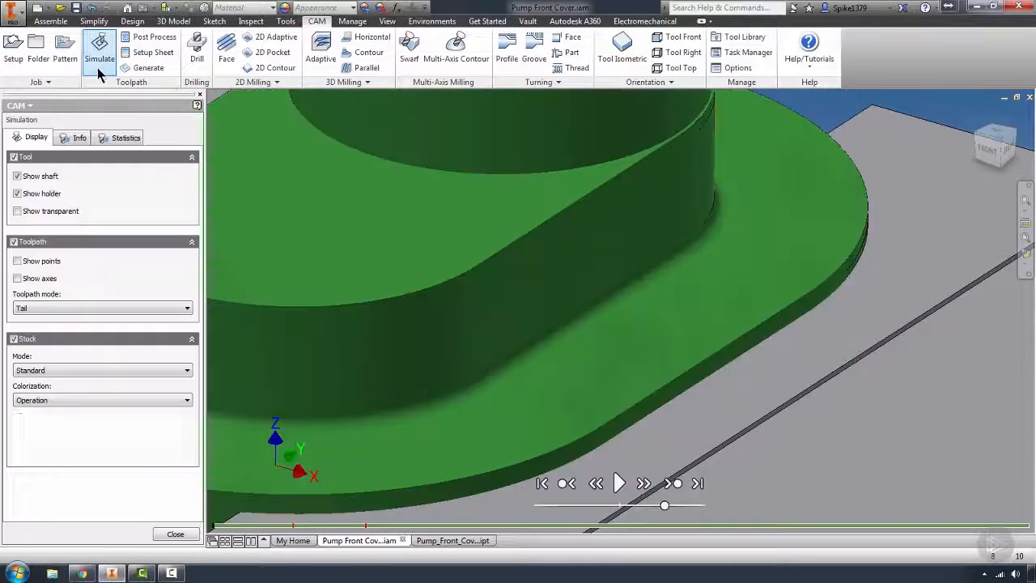
{"action": "left_click", "coordinate": [15, 340]}
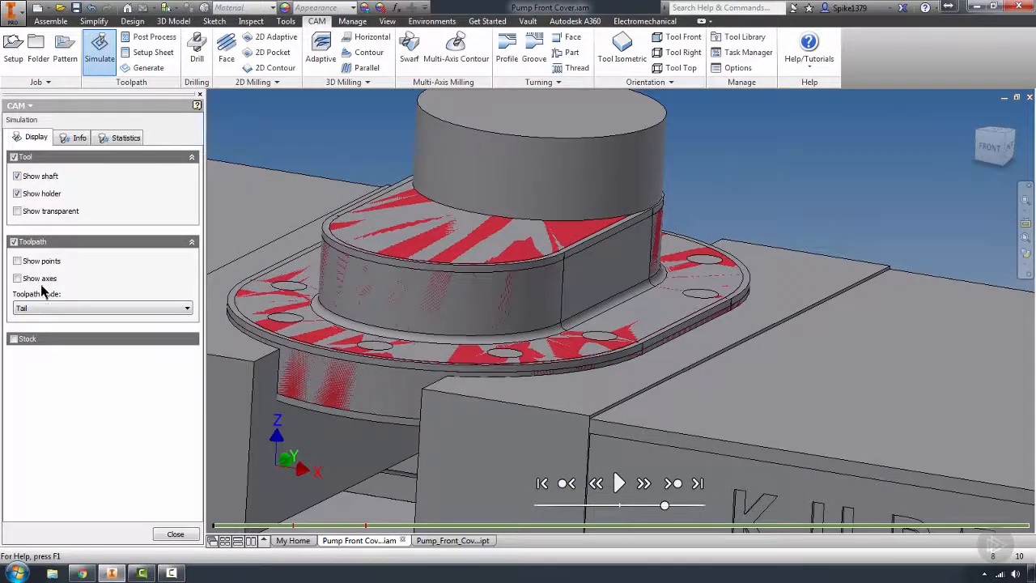
{"action": "left_click", "coordinate": [57, 307]}
{"action": "left_click", "coordinate": [46, 319]}
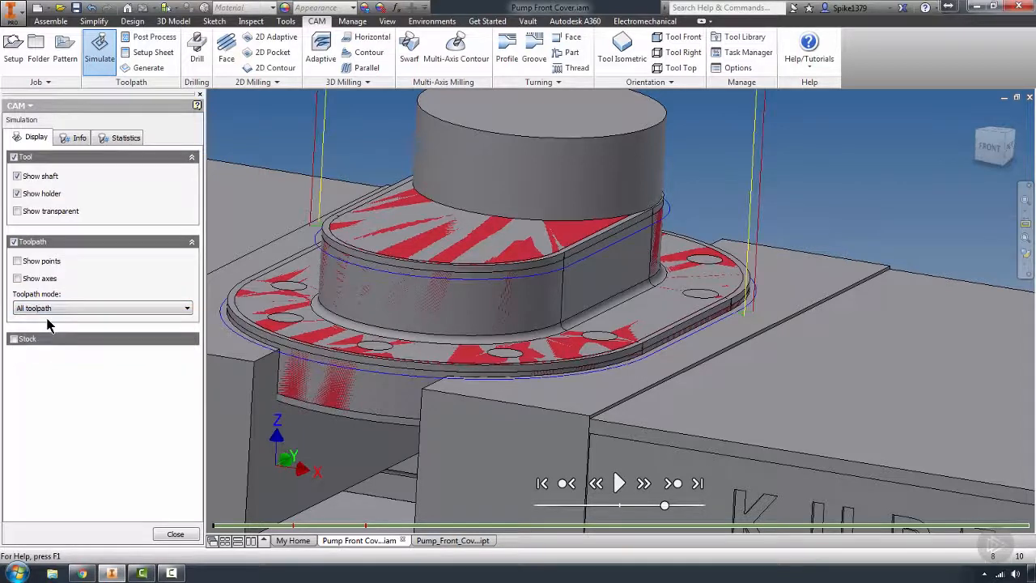
- Move the simulated tool to the flange contour, examine its clearance to the vise jaw from the front, and close the simulation
{"action": "left_click", "coordinate": [739, 310]}
{"action": "middle_click_drag", "start_coordinate": [739, 311], "coordinate": [809, 301], "text": "shift"}
{"action": "left_click", "coordinate": [993, 145]}
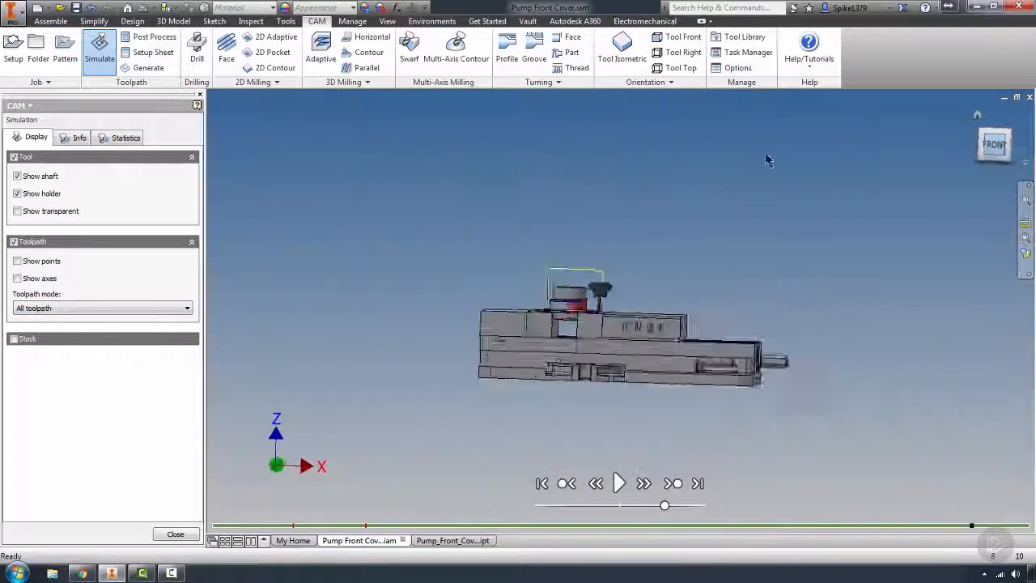
{"action": "scroll", "coordinate": [588, 316], "scroll_direction": "down", "scroll_amount": 5}
{"action": "scroll", "coordinate": [588, 321], "scroll_direction": "down", "scroll_amount": 5}
{"action": "middle_click_drag", "start_coordinate": [472, 286], "coordinate": [637, 301], "text": "shift"}
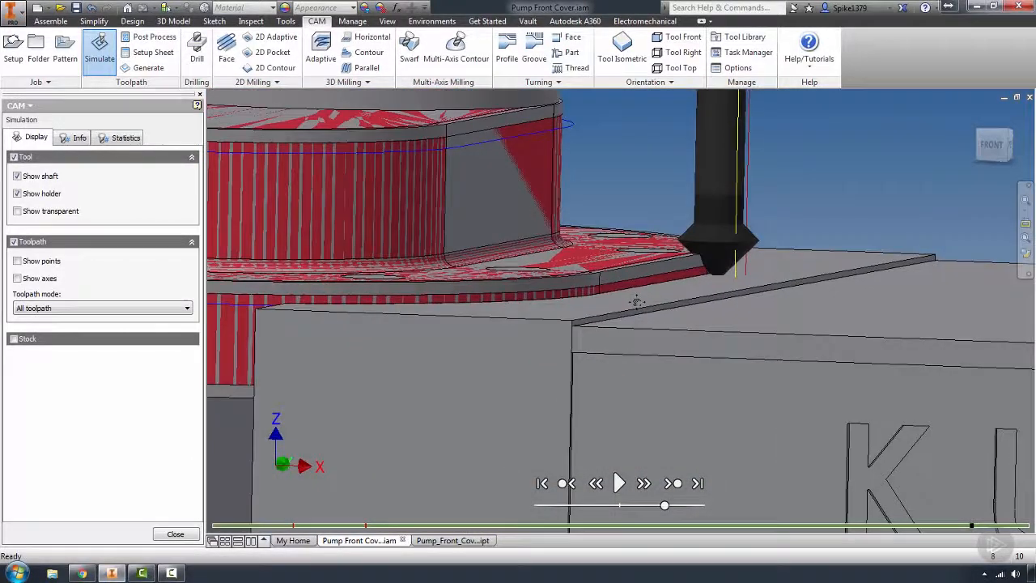
{"action": "left_click", "coordinate": [174, 533]}
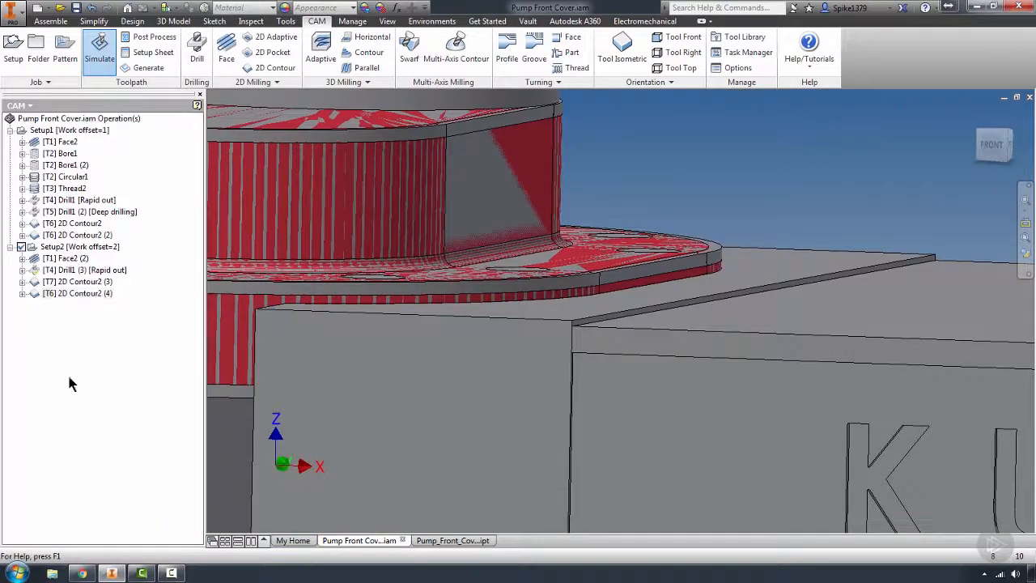
- Check the tool assigned to 2D Contour2 (3) and compare its toolpath with that of 2D Contour2 (4)
{"action": "left_click", "coordinate": [22, 282]}
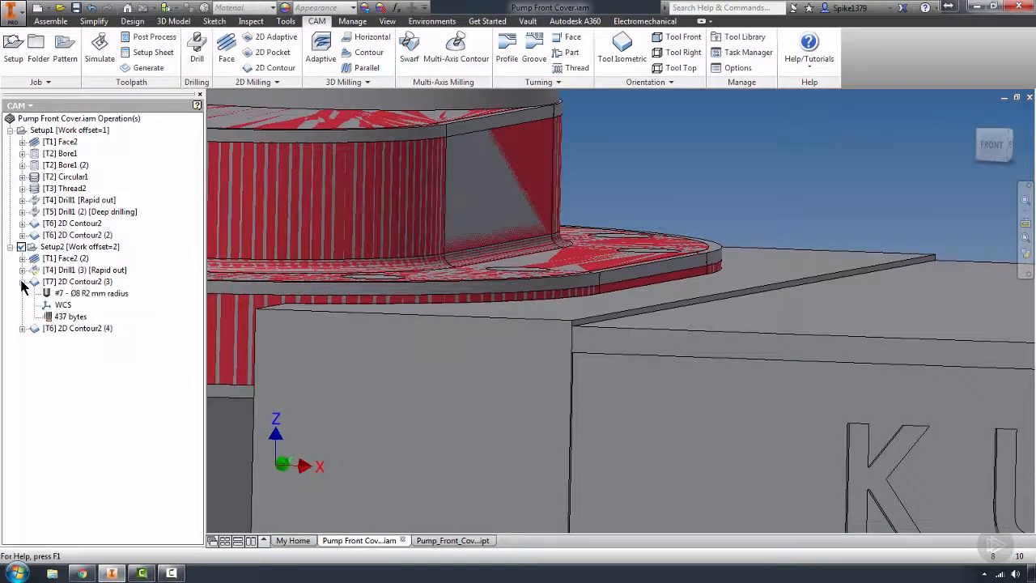
{"action": "left_click", "coordinate": [34, 282]}
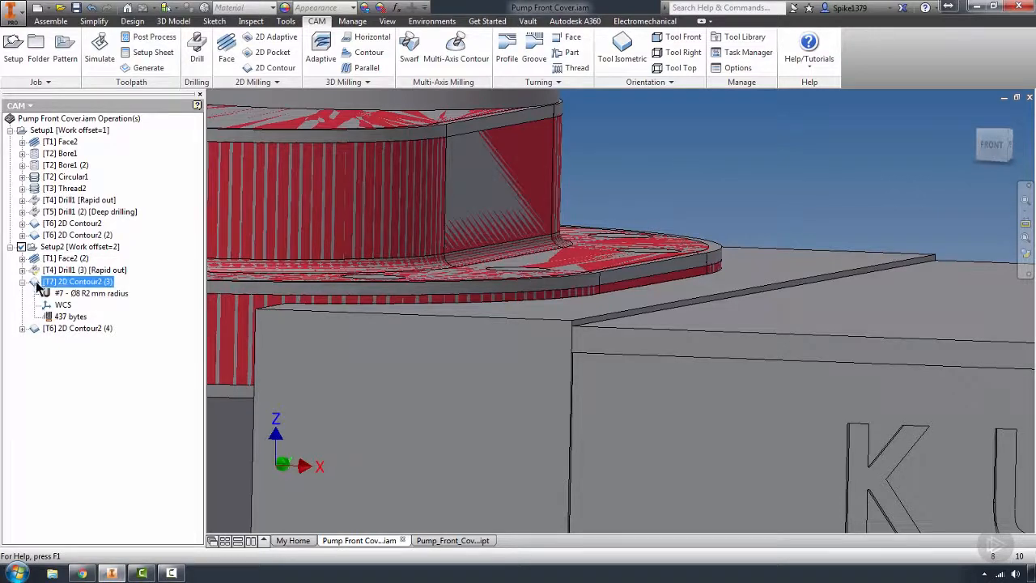
{"action": "left_click", "coordinate": [34, 329]}
{"action": "left_click", "coordinate": [35, 281]}
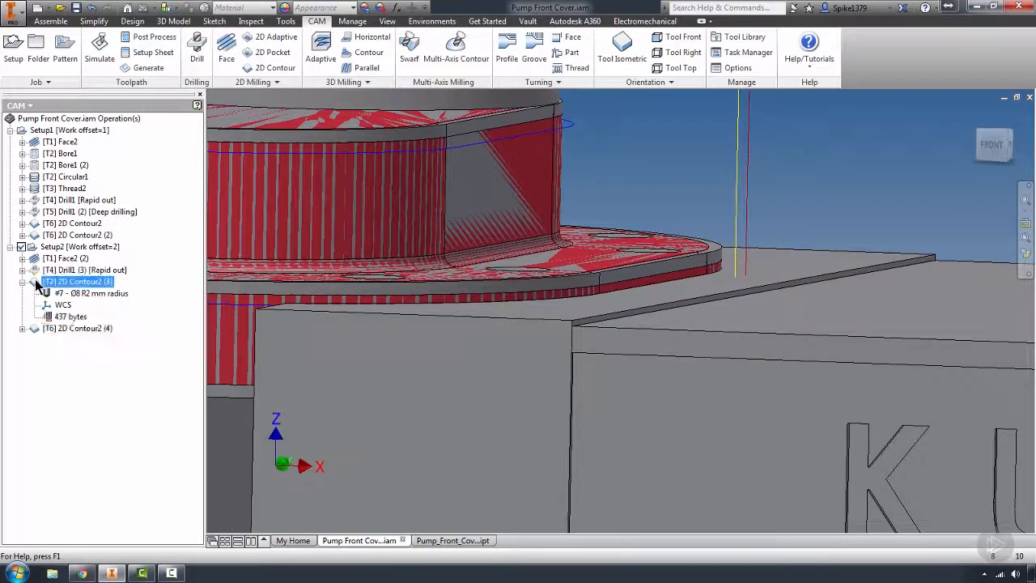
{"action": "left_click", "coordinate": [24, 282]}
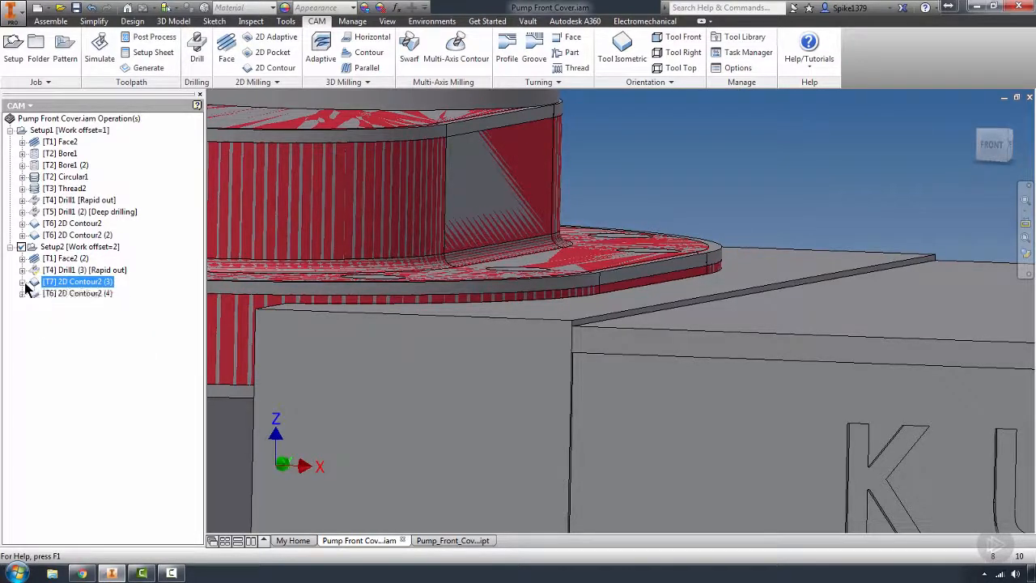
- Change the tool of 2D Contour2 (4) to the #7 Ø8 R2 mm radius mill and accept the operation
{"action": "double_click", "coordinate": [35, 294]}
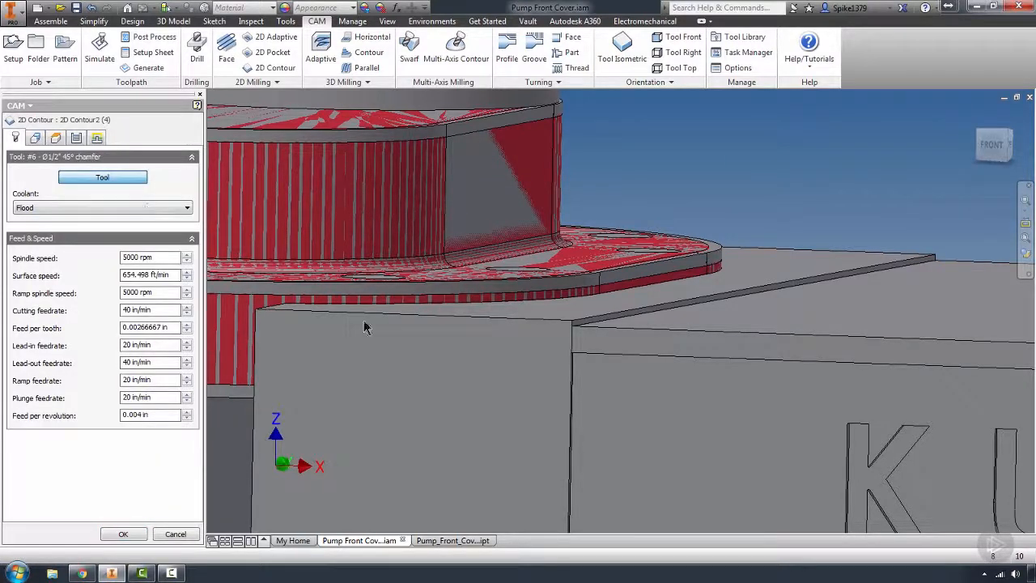
{"action": "left_click", "coordinate": [93, 180]}
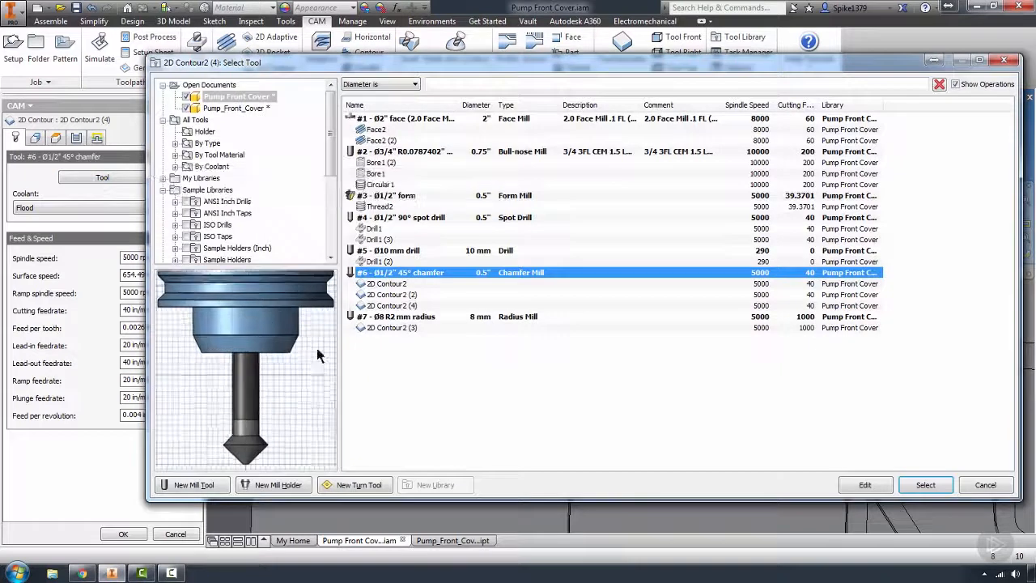
{"action": "left_click", "coordinate": [383, 319]}
{"action": "left_click", "coordinate": [924, 484]}
{"action": "left_click", "coordinate": [122, 534]}
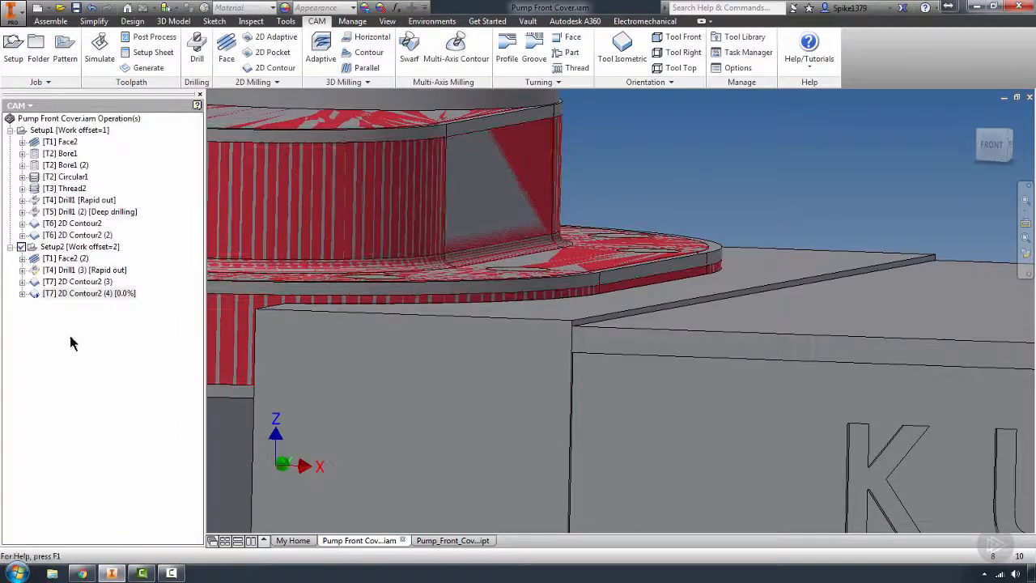
- Change the tool of 2D Contour2 (3) to the #6 Ø1/2" 45° chamfer mill and accept the operation
{"action": "left_click", "coordinate": [40, 283]}
{"action": "right_click", "coordinate": [40, 284]}
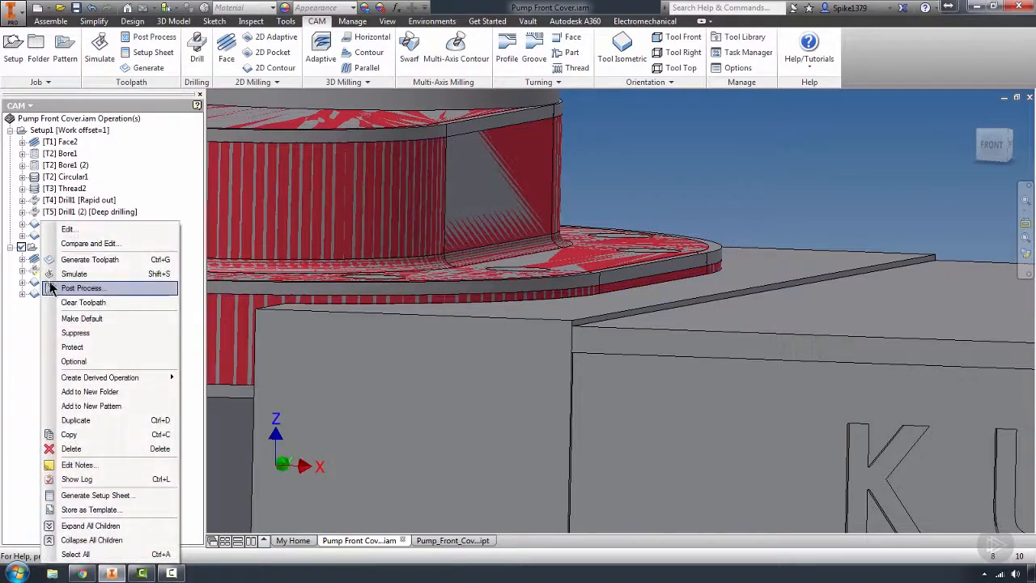
{"action": "left_click", "coordinate": [75, 240]}
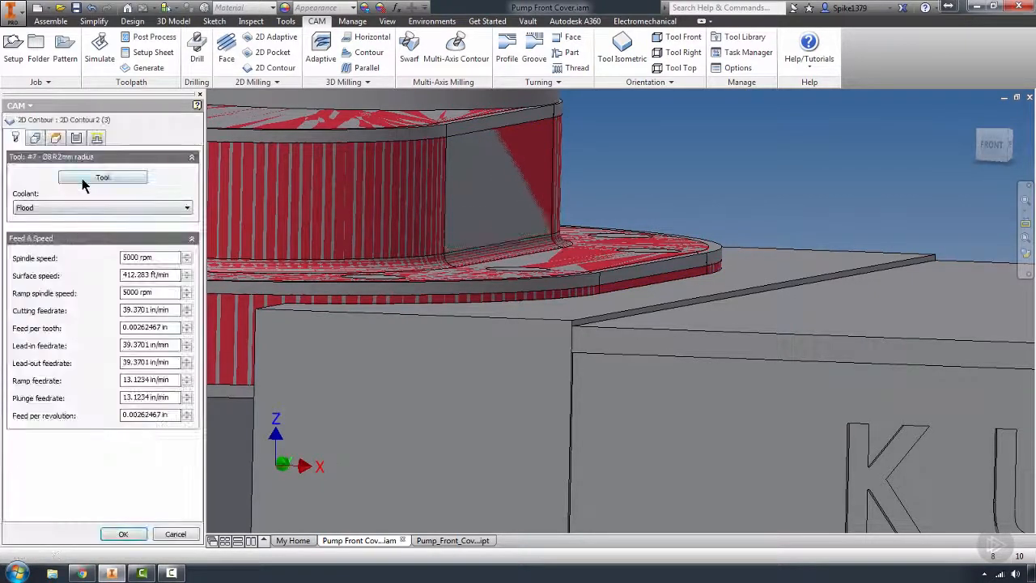
{"action": "left_click", "coordinate": [85, 179]}
{"action": "left_click", "coordinate": [377, 273]}
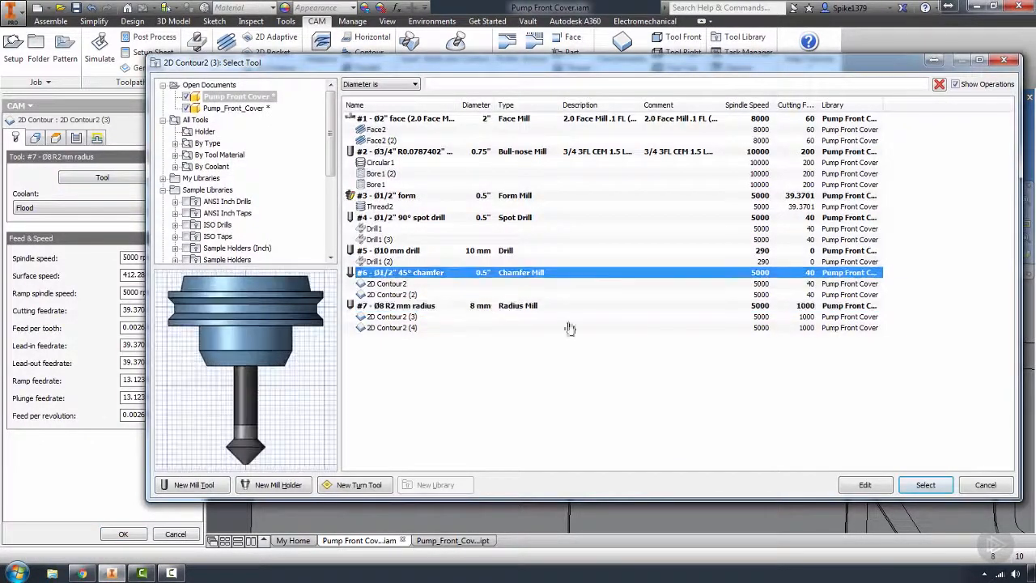
{"action": "left_click", "coordinate": [923, 485]}
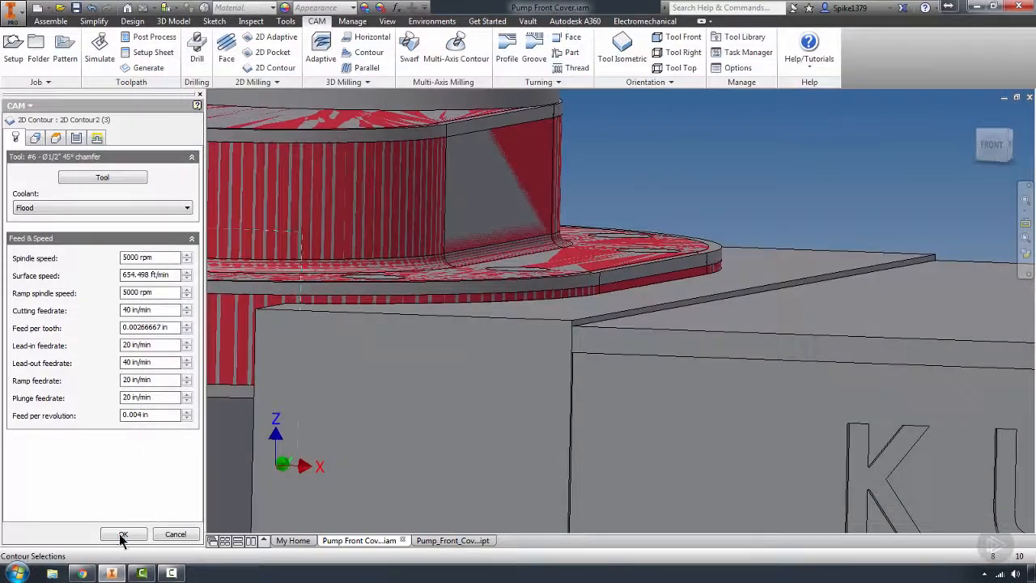
{"action": "left_click", "coordinate": [123, 535]}
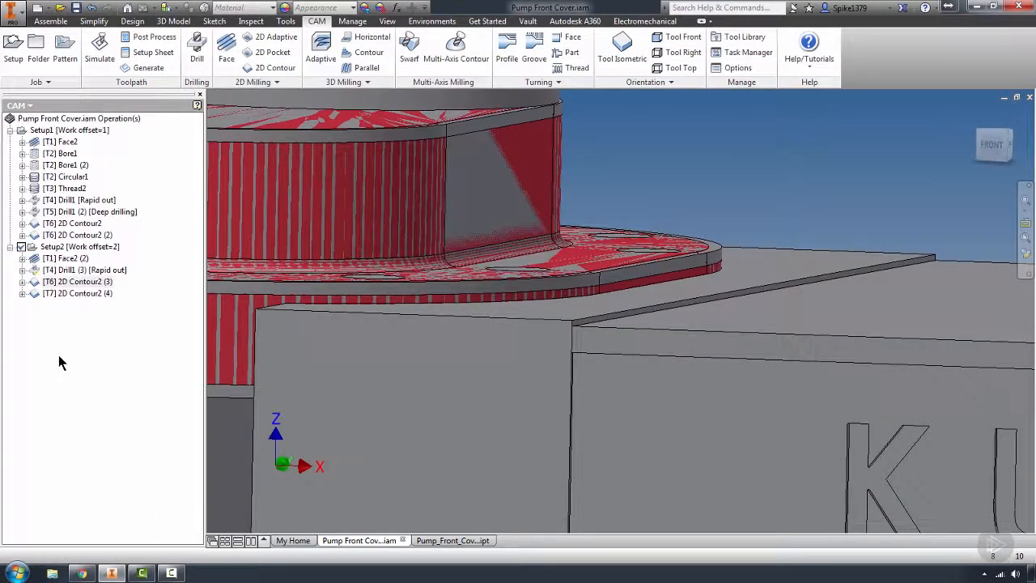
- Inspect the regenerated toolpaths of 2D Contour2 (3) and 2D Contour2 (4) from the front, then return to an isometric view
{"action": "left_click", "coordinate": [45, 283]}
{"action": "left_click", "coordinate": [42, 294]}
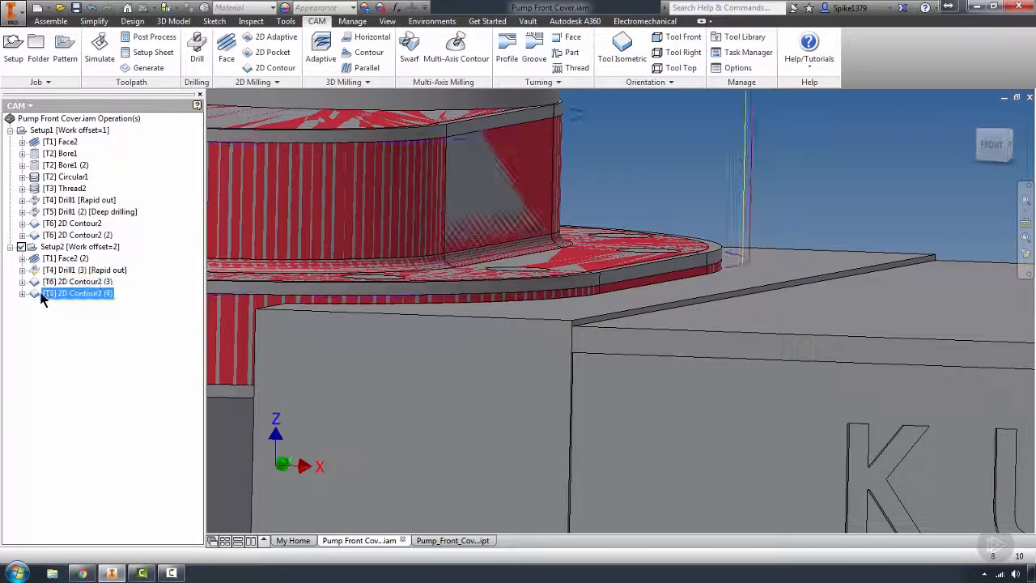
{"action": "middle_click_drag", "start_coordinate": [504, 329], "coordinate": [564, 323], "text": "shift"}
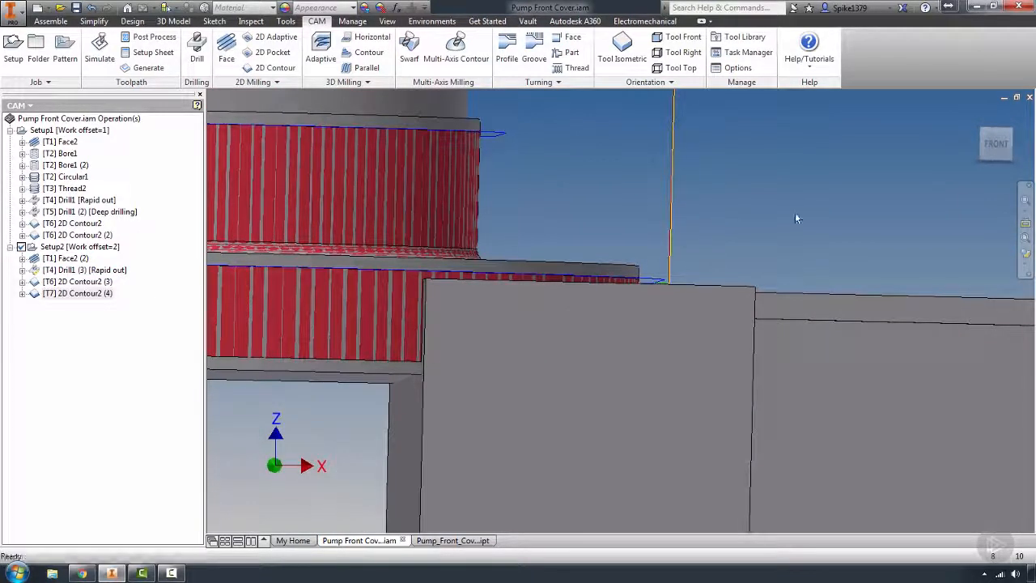
{"action": "left_click", "coordinate": [994, 143]}
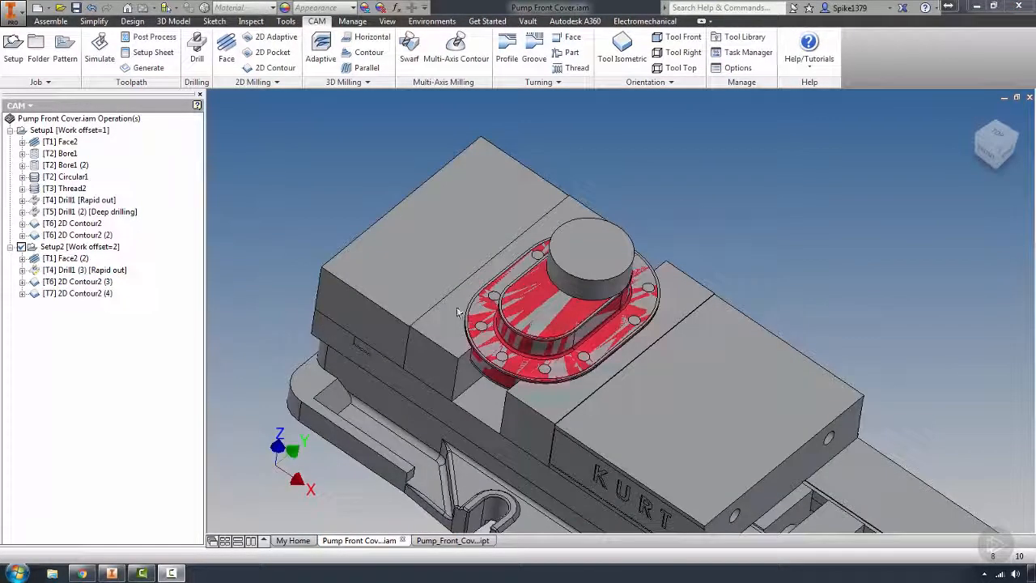
- Hide the components in the assembly's Stock folder
{"action": "left_click", "coordinate": [28, 105]}
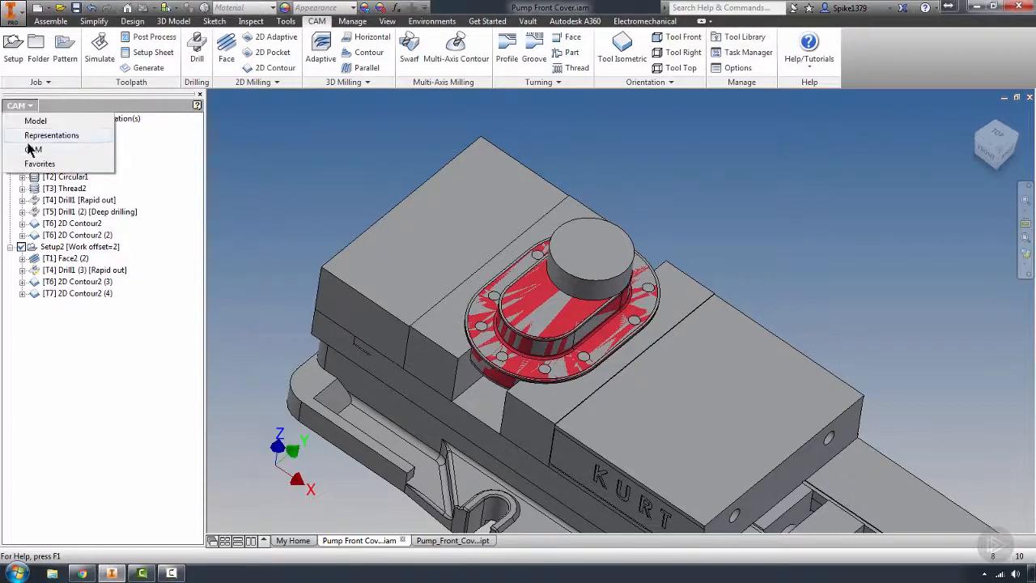
{"action": "left_click", "coordinate": [32, 121]}
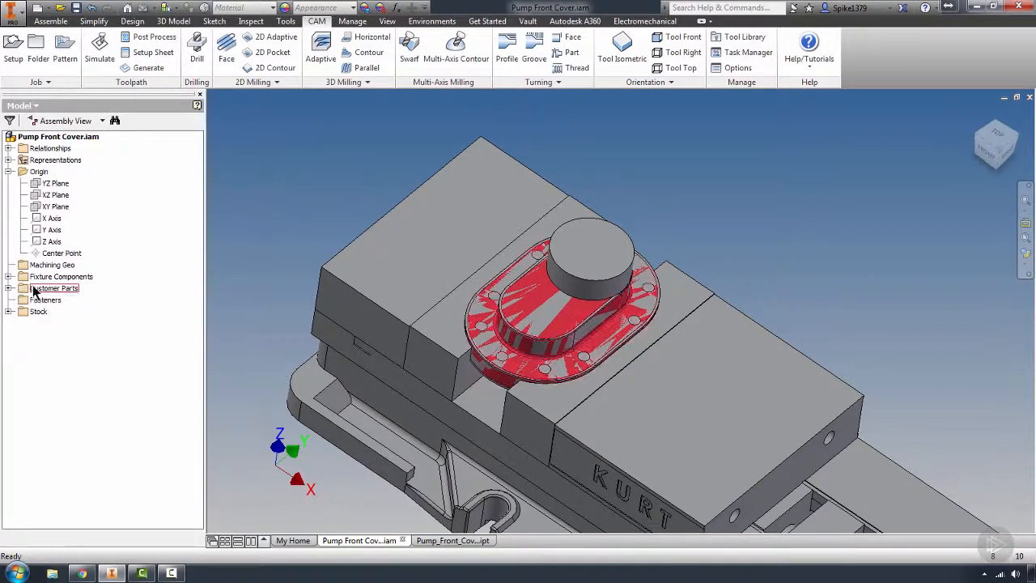
{"action": "right_click", "coordinate": [30, 313]}
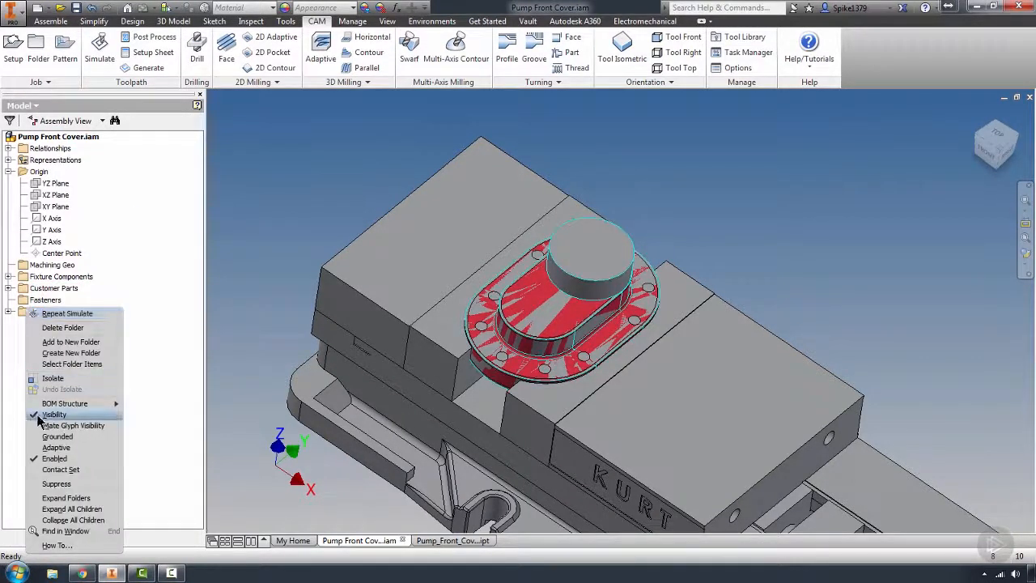
{"action": "left_click", "coordinate": [50, 415]}
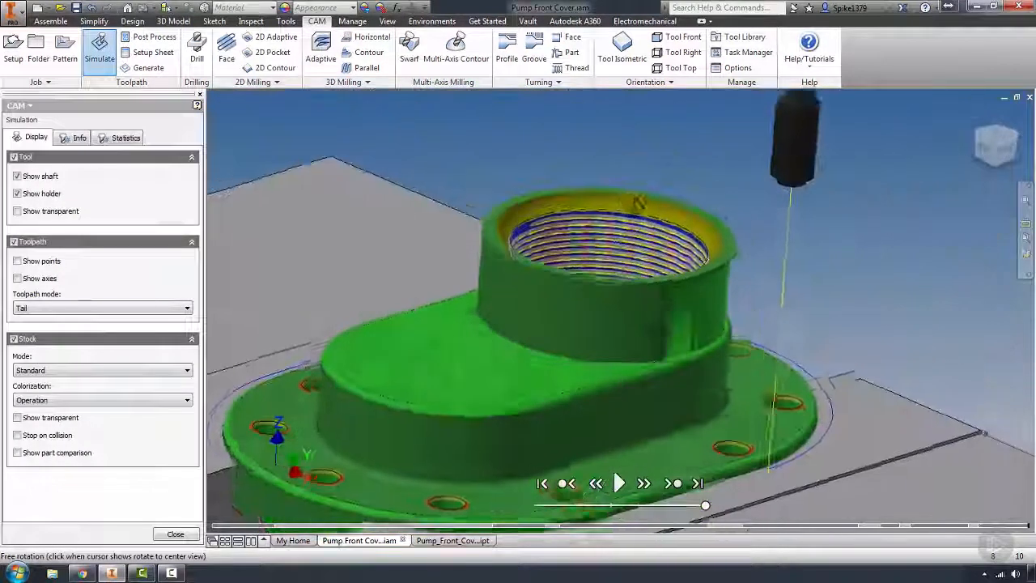
- Inspect the simulated stock around the round boss and its threaded bore, then return to the operations list
{"action": "middle_click_drag", "start_coordinate": [640, 200], "coordinate": [596, 213], "text": "shift"}
{"action": "left_click_drag", "start_coordinate": [607, 281], "coordinate": [505, 369]}
{"action": "scroll", "coordinate": [504, 389], "scroll_direction": "down", "scroll_amount": 3}
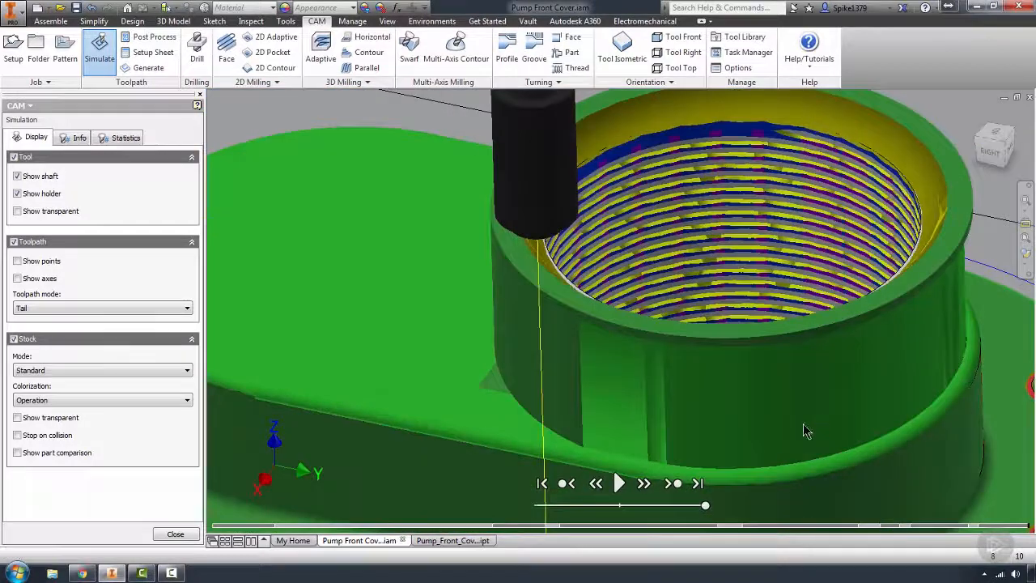
{"action": "scroll", "coordinate": [817, 414], "scroll_direction": "up", "scroll_amount": 3}
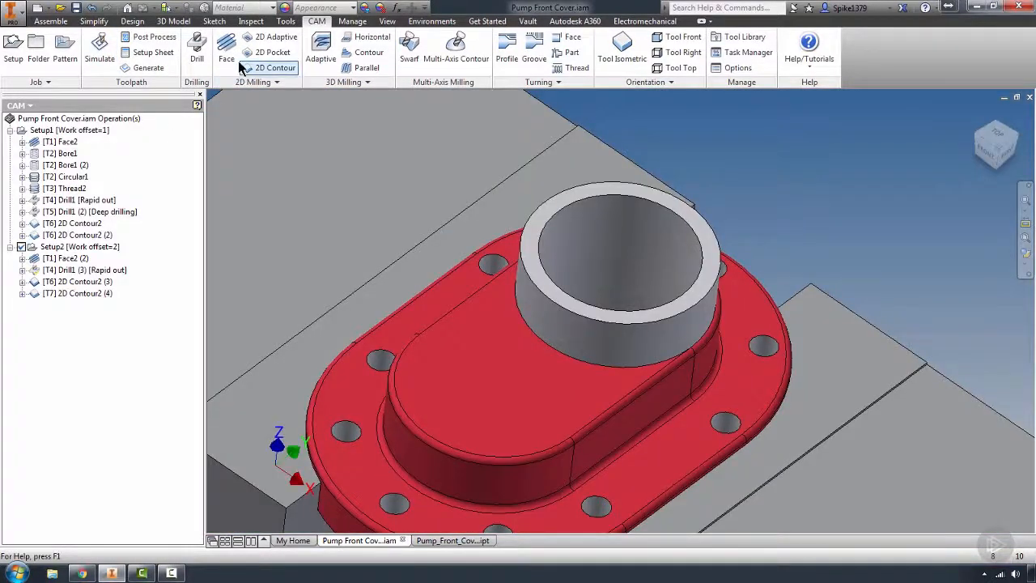
- Start a new 2D Contour operation in Setup2 and assign it the #2 Ø3/4" R0.0787402" bull-nose mill
{"action": "left_click", "coordinate": [271, 67]}
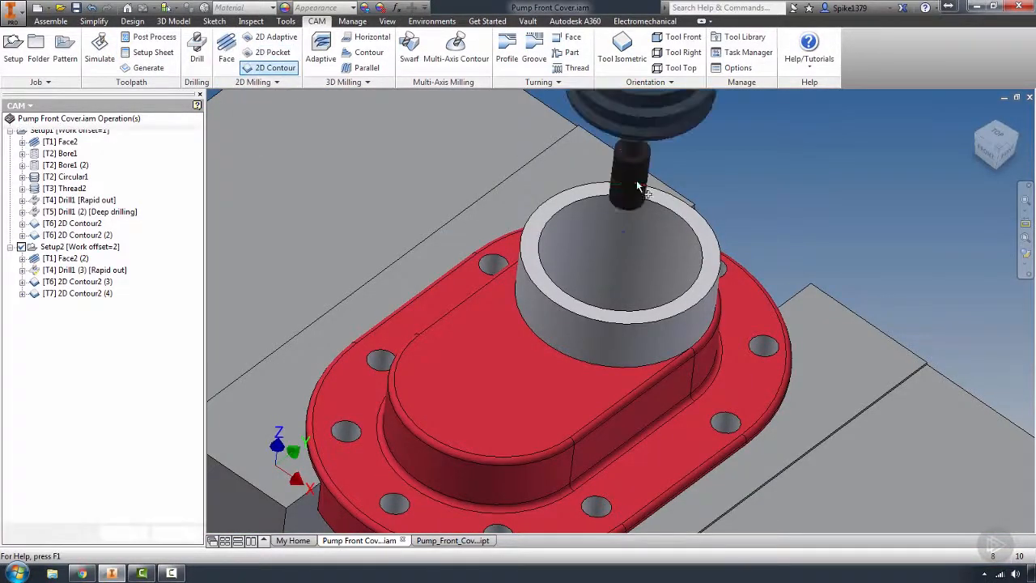
{"action": "left_click_drag", "start_coordinate": [623, 192], "coordinate": [564, 224]}
{"action": "middle_click_drag", "start_coordinate": [564, 223], "coordinate": [564, 219], "text": "shift"}
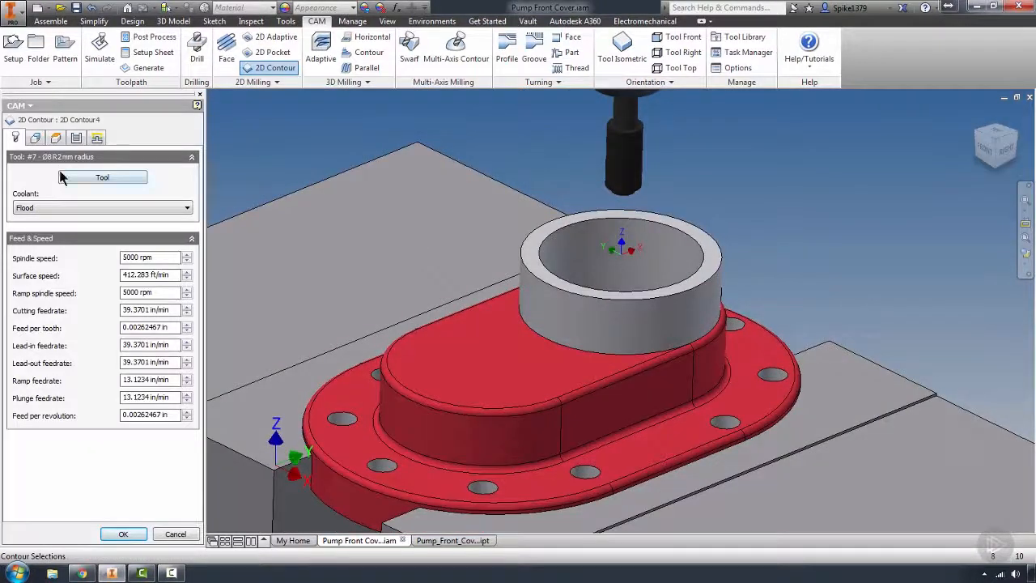
{"action": "left_click", "coordinate": [62, 177]}
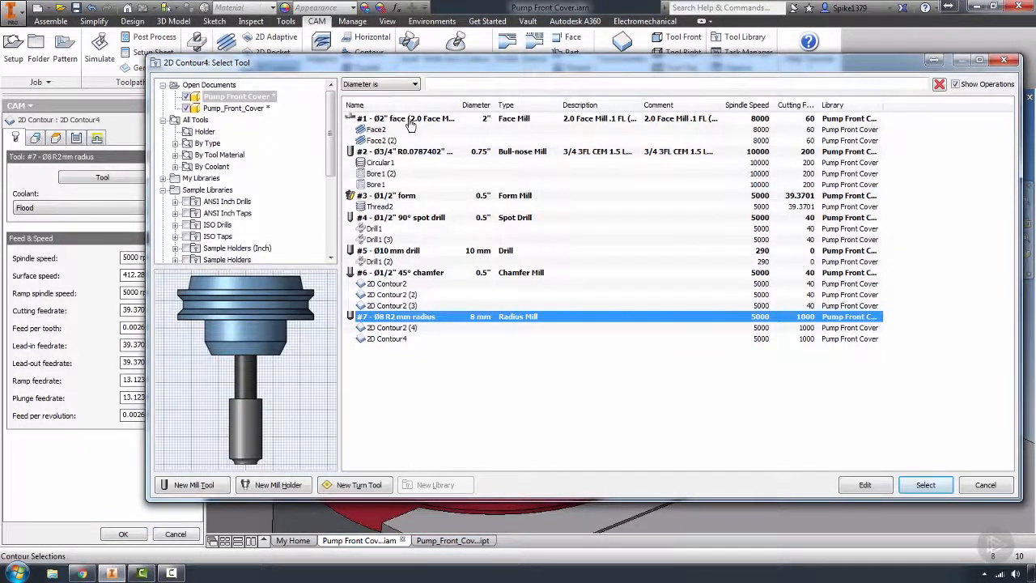
{"action": "left_click", "coordinate": [402, 153]}
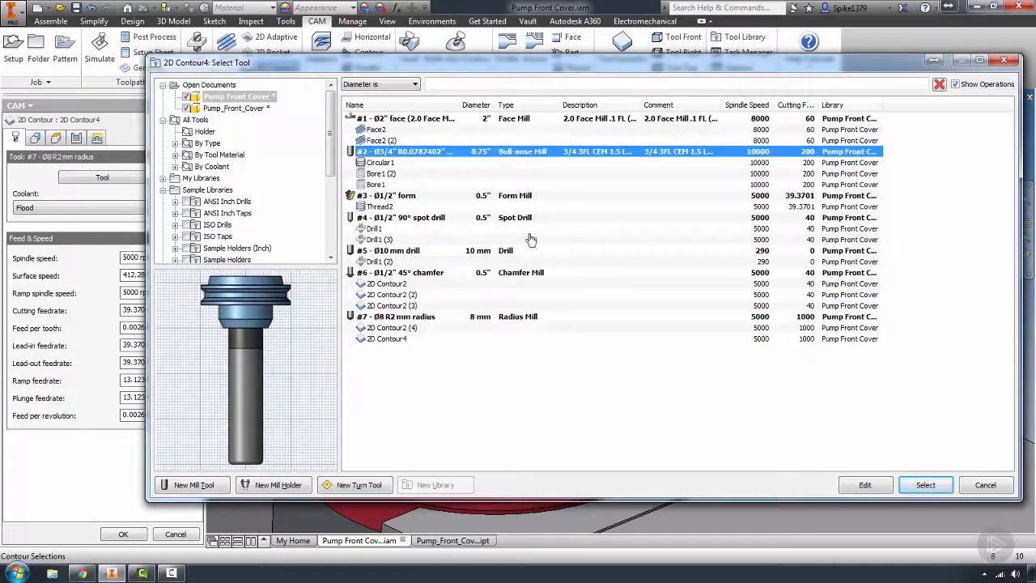
{"action": "left_click", "coordinate": [944, 484]}
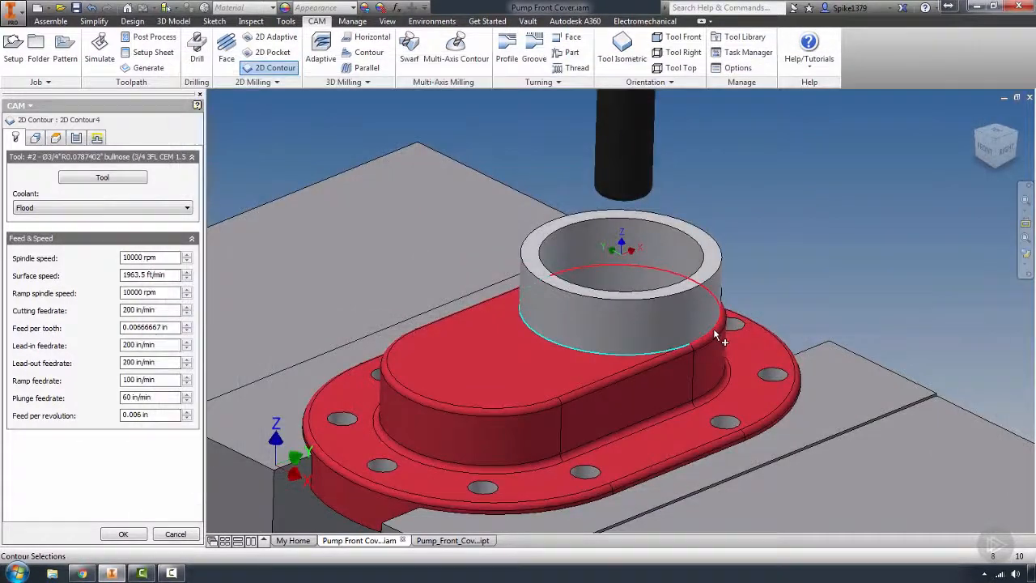
- Choose the circular edge at the base of the round boss as the machining contour and review the pass settings
{"action": "left_click", "coordinate": [717, 334]}
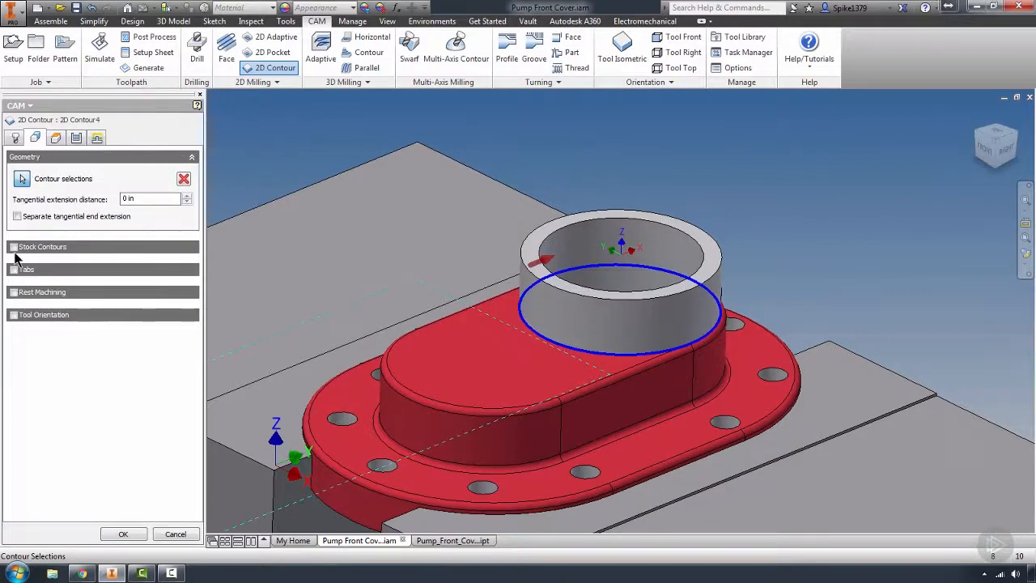
{"action": "left_click", "coordinate": [76, 138]}
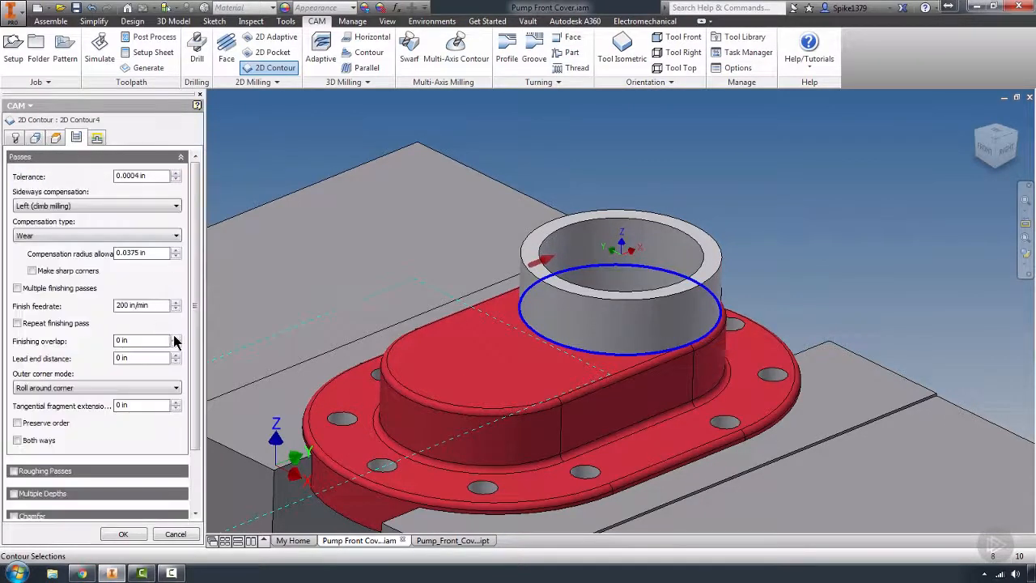
{"action": "mouse_move", "coordinate": [193, 348]}
{"action": "left_mouse_down"}
{"action": "mouse_move", "coordinate": [198, 409]}
{"action": "mouse_move", "coordinate": [213, 343]}
{"action": "left_mouse_up"}
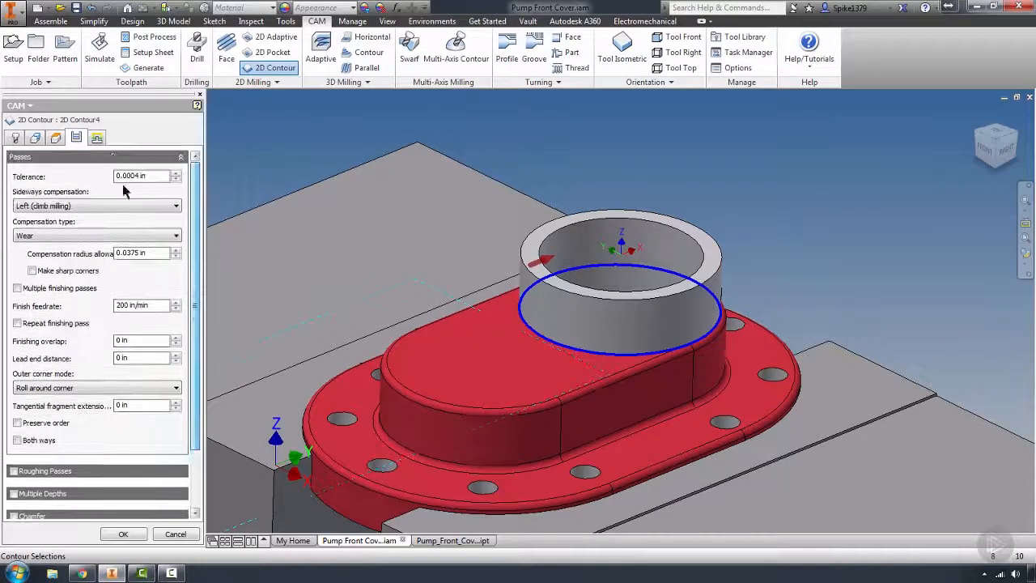
- Set the contour's entry position at a point on the boss's base edge, at the rounded end of the cover
{"action": "left_click", "coordinate": [96, 138]}
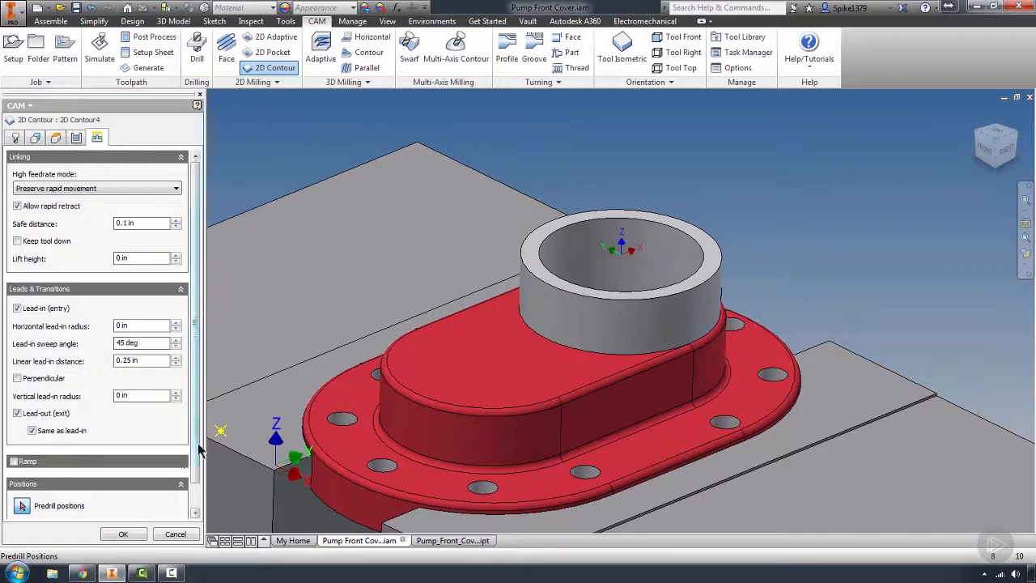
{"action": "scroll", "coordinate": [198, 453], "scroll_direction": "down", "scroll_amount": 1}
{"action": "left_click", "coordinate": [22, 502]}
{"action": "mouse_move", "coordinate": [558, 452]}
{"action": "middle_mouse_down", "text": "shift"}
{"action": "mouse_move", "coordinate": [440, 433]}
{"action": "mouse_move", "coordinate": [444, 451]}
{"action": "middle_mouse_up", "text": "shift"}
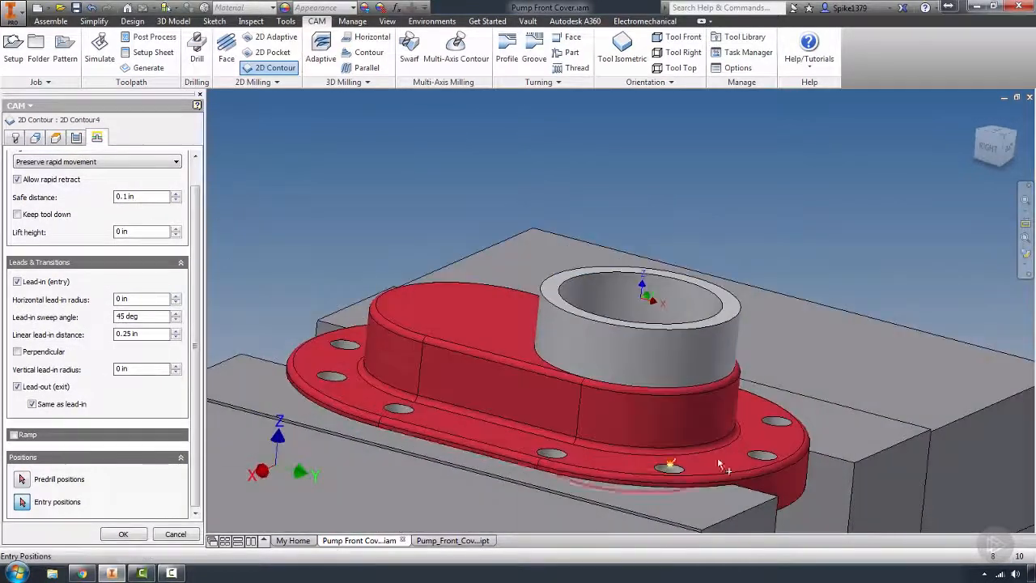
{"action": "left_click", "coordinate": [733, 375]}
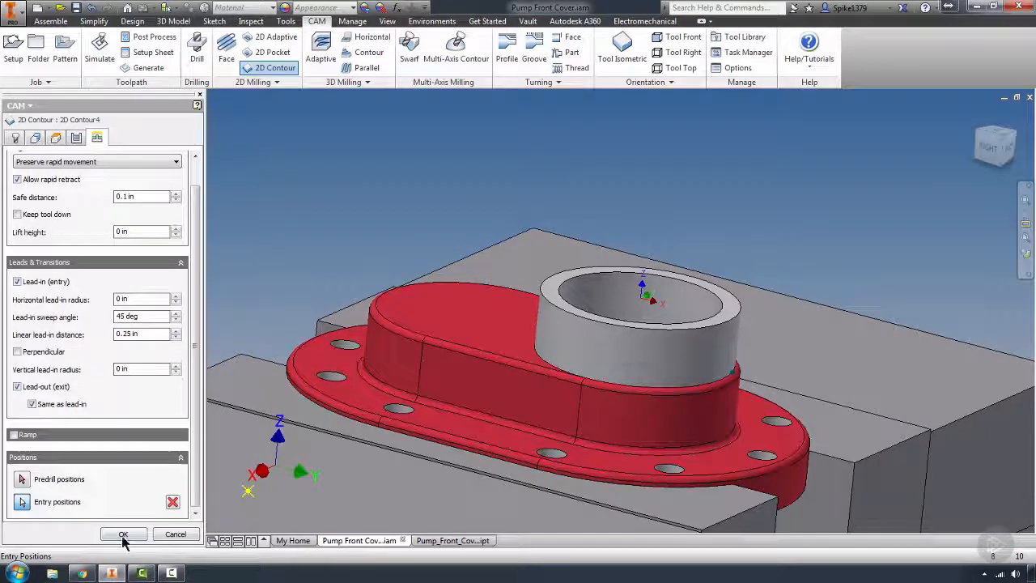
- Reference the contour's clearance and feed heights from the model top and accept the operation
{"action": "key", "text": "Return"}
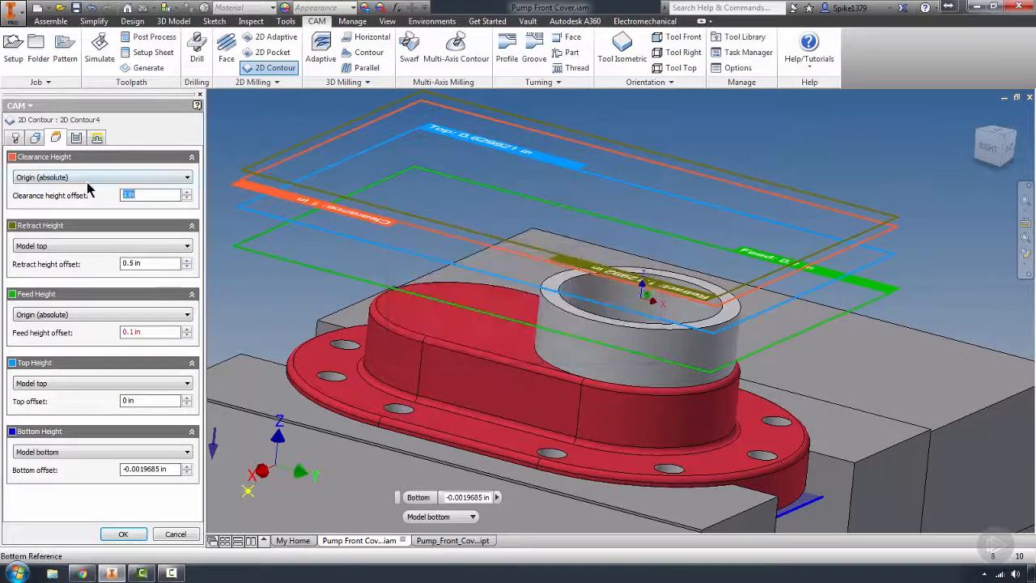
{"action": "left_click", "coordinate": [81, 177]}
{"action": "left_click", "coordinate": [44, 230]}
{"action": "left_click", "coordinate": [80, 314]}
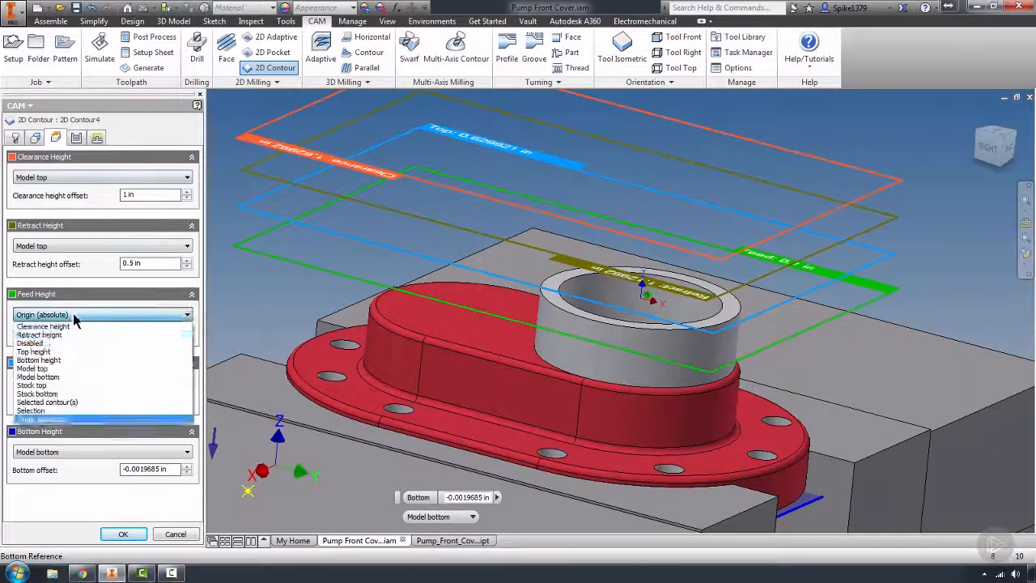
{"action": "left_click", "coordinate": [51, 369]}
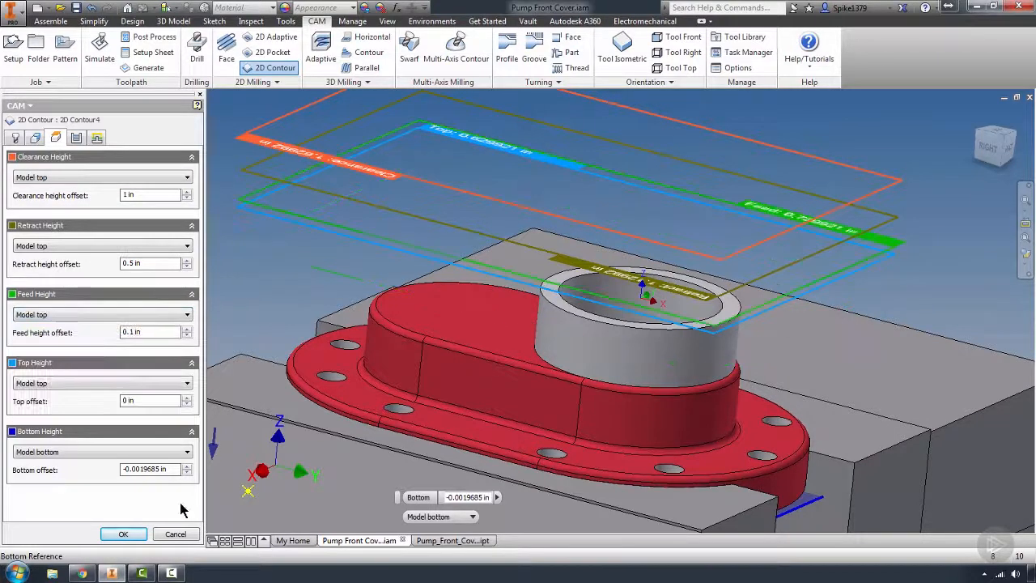
{"action": "left_click", "coordinate": [123, 533]}
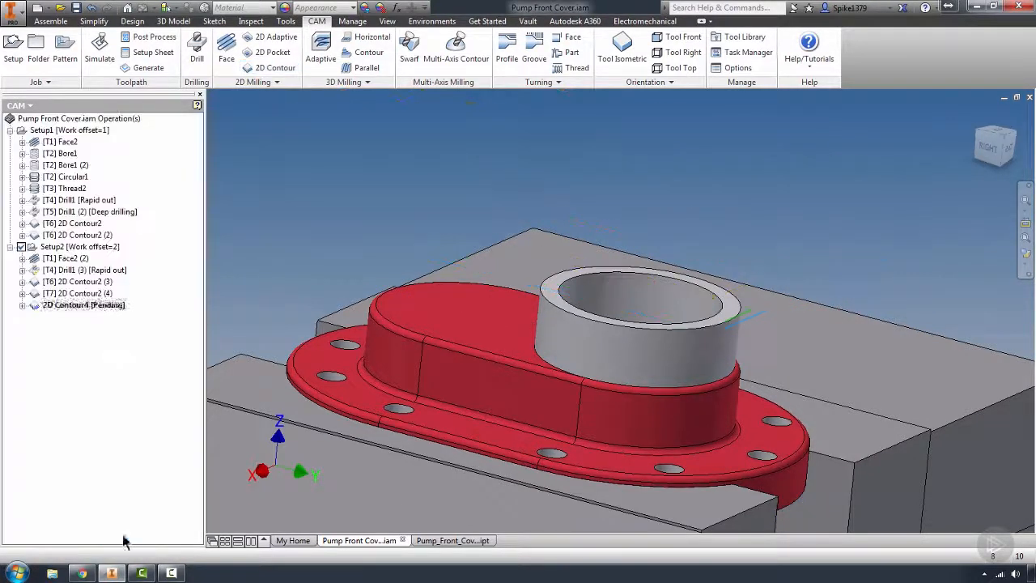
- Check the toolpaths of 2D Contour4 and Face2 (2)
{"action": "left_click", "coordinate": [49, 305]}
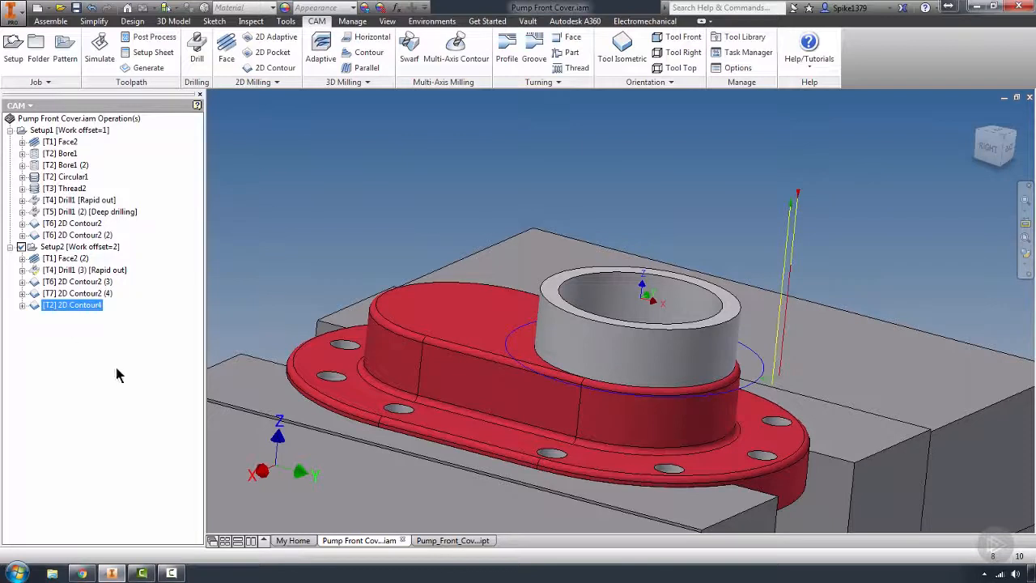
{"action": "right_click", "coordinate": [41, 306]}
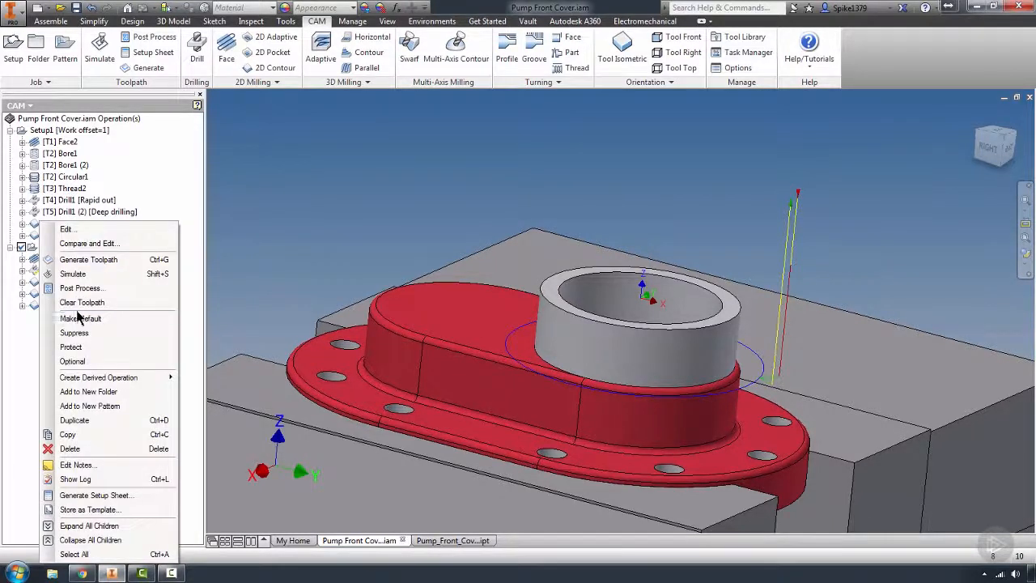
{"action": "mouse_move", "coordinate": [96, 379]}
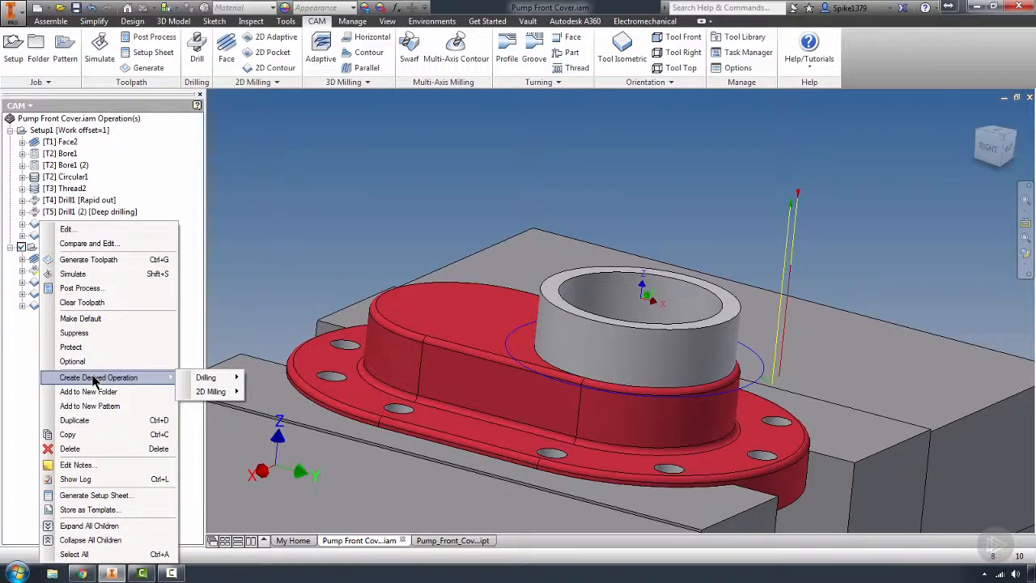
{"action": "left_click", "coordinate": [83, 329]}
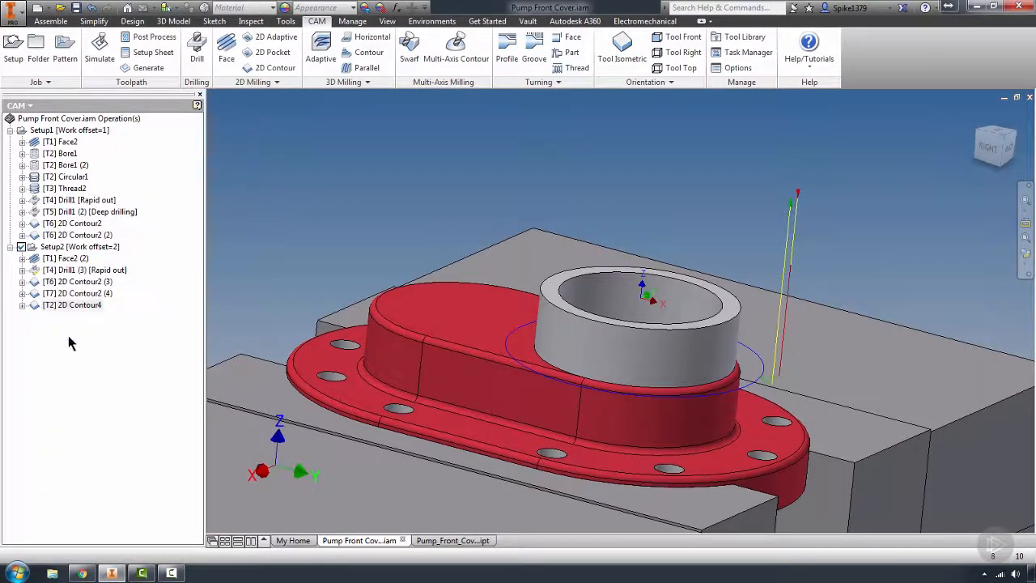
{"action": "left_click", "coordinate": [65, 258]}
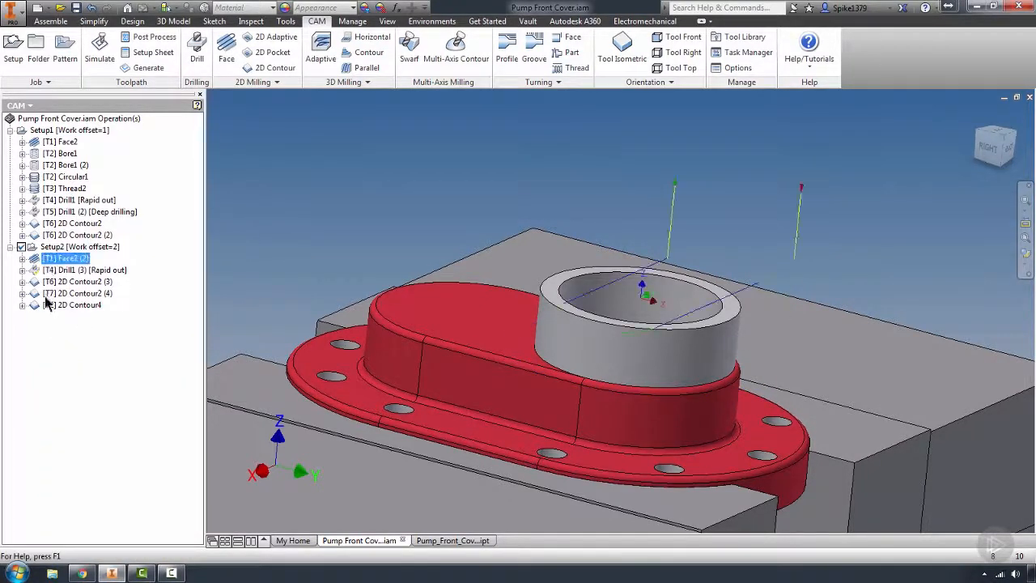
- Simulate Setup1 and Setup2 together at maximum playback speed and inspect the cut stock around the boss
{"action": "left_click", "coordinate": [37, 131]}
{"action": "left_click", "coordinate": [42, 247], "text": "ctrl"}
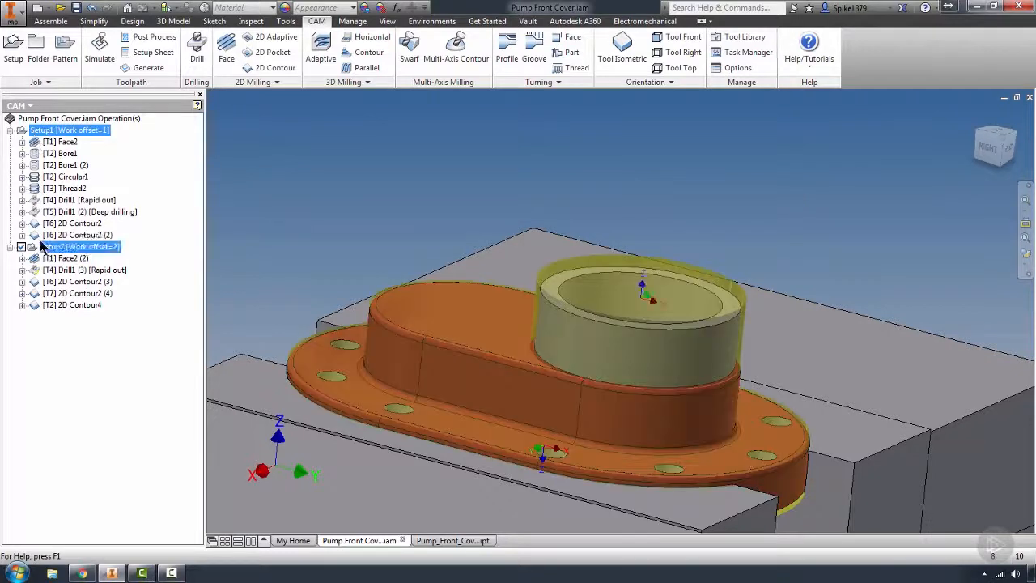
{"action": "left_click", "coordinate": [99, 50]}
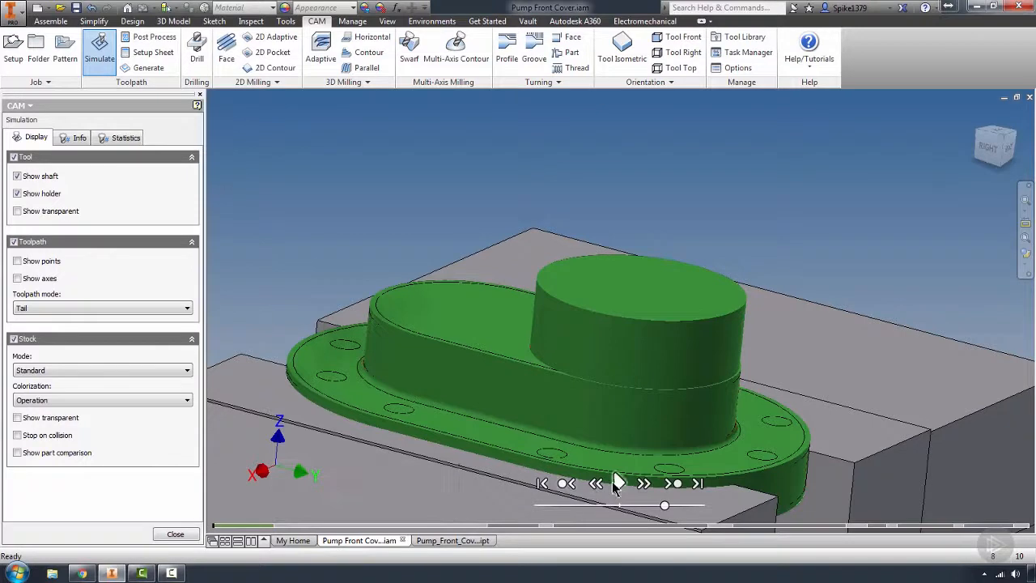
{"action": "left_click", "coordinate": [617, 484]}
{"action": "left_click_drag", "start_coordinate": [665, 506], "coordinate": [728, 511]}
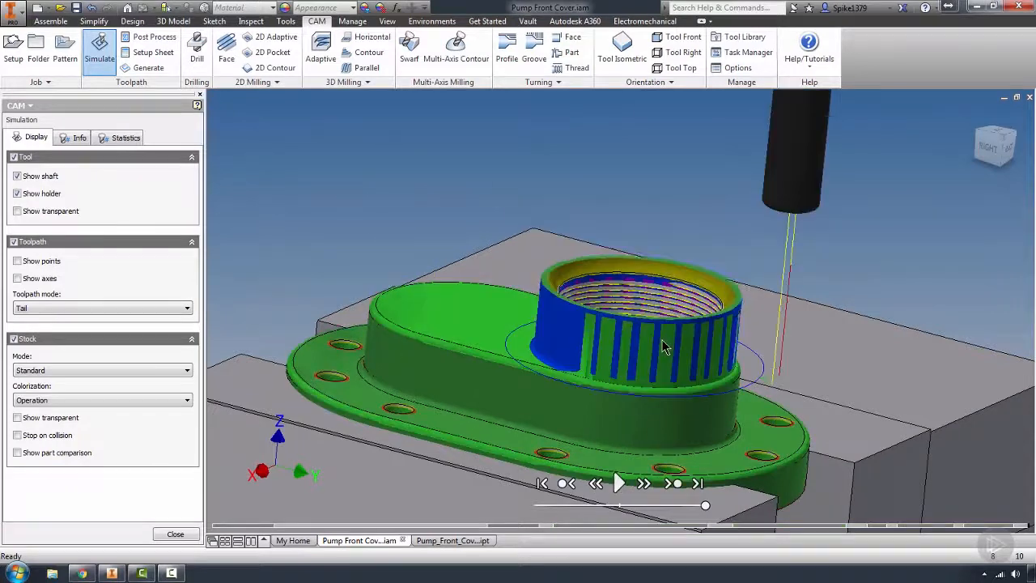
{"action": "middle_click_drag", "start_coordinate": [634, 340], "coordinate": [564, 319], "text": "shift"}
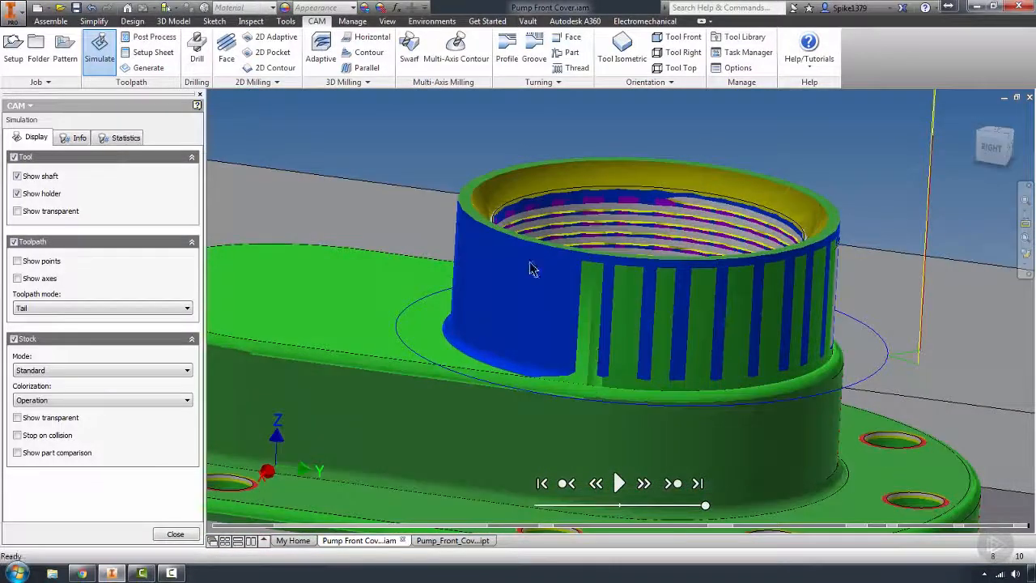
- Compare the simulated stock with the part model, inspect the boss and flange, and close the simulation
{"action": "left_click", "coordinate": [17, 454]}
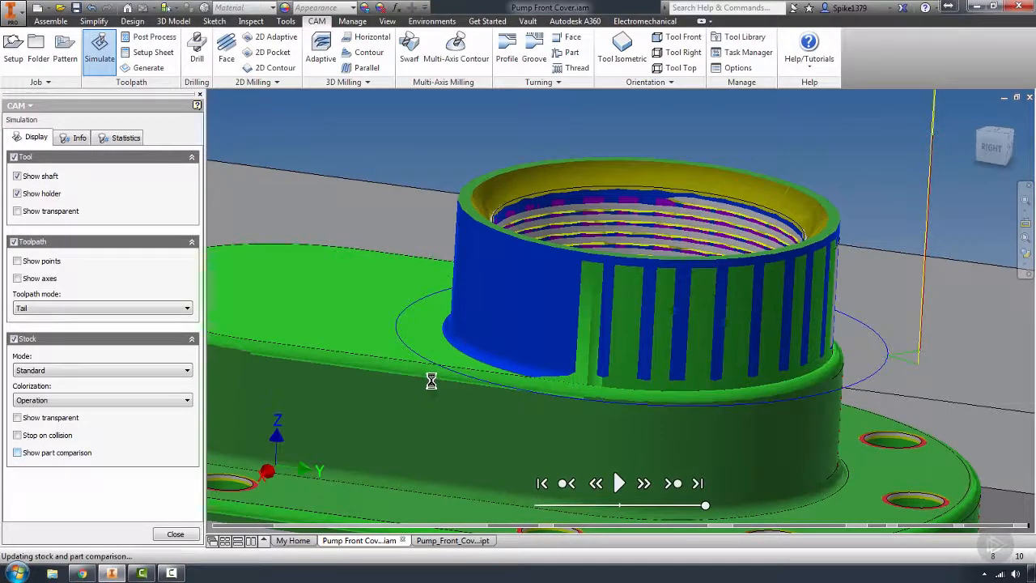
{"action": "middle_click_drag", "start_coordinate": [518, 332], "coordinate": [631, 223], "text": "shift"}
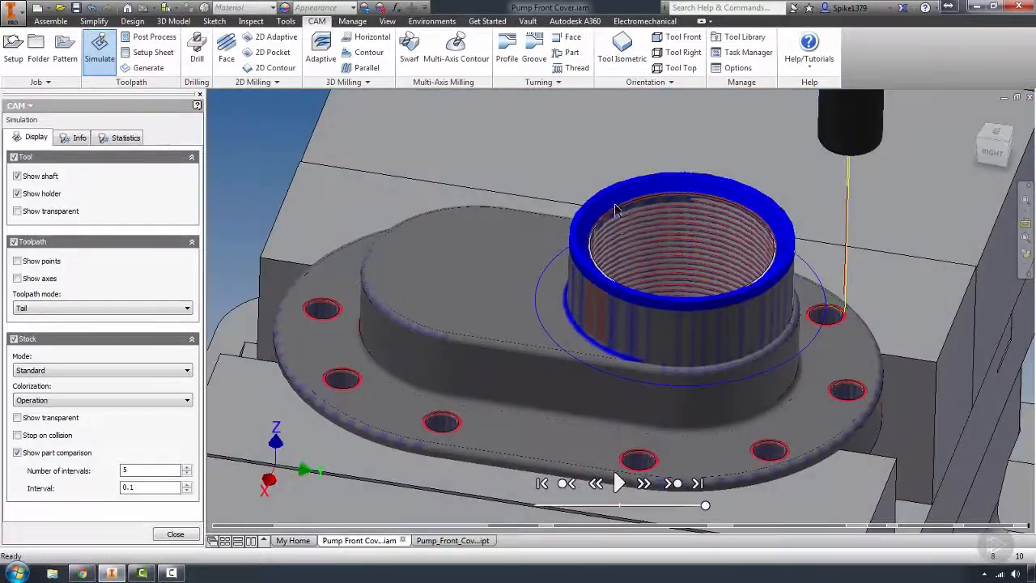
{"action": "middle_click_drag", "start_coordinate": [771, 313], "coordinate": [741, 257], "text": "shift"}
{"action": "left_click", "coordinate": [174, 533]}
- Edit the Face2 (2) operation, check its multiple-depth finishing settings, and reference its bottom height from the model top
{"action": "double_click", "coordinate": [42, 259]}
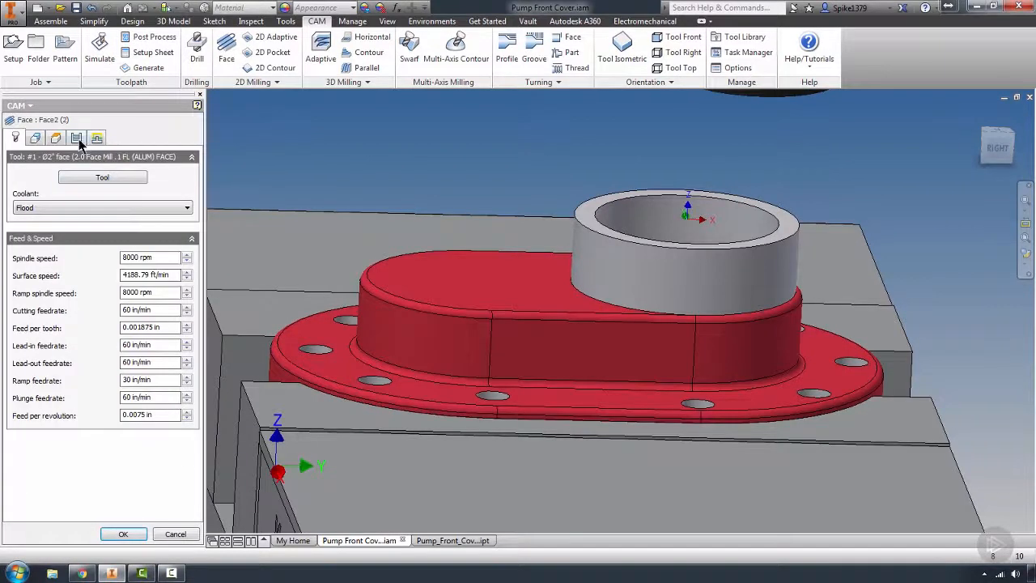
{"action": "left_click", "coordinate": [78, 140]}
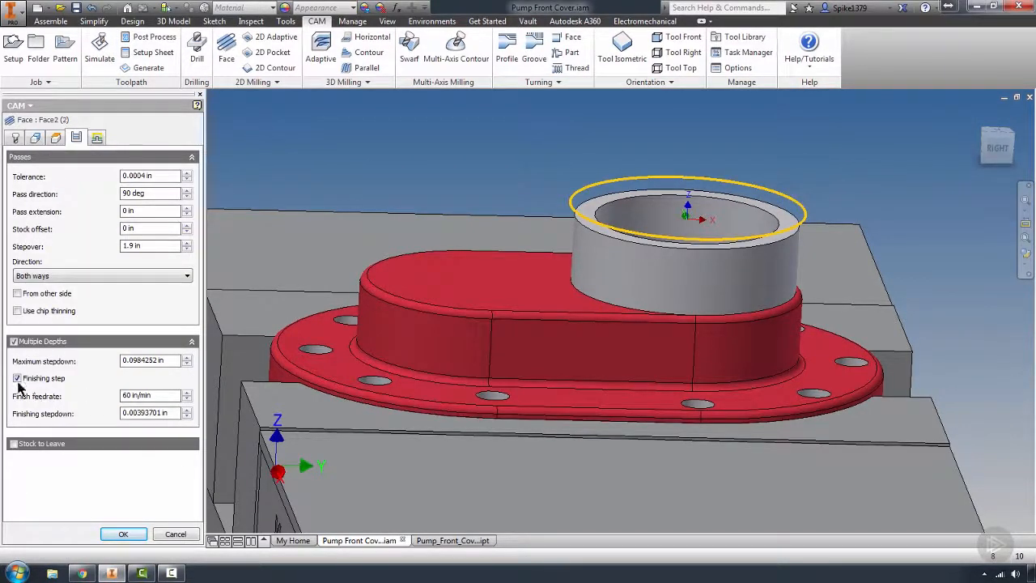
{"action": "mouse_move", "coordinate": [22, 387]}
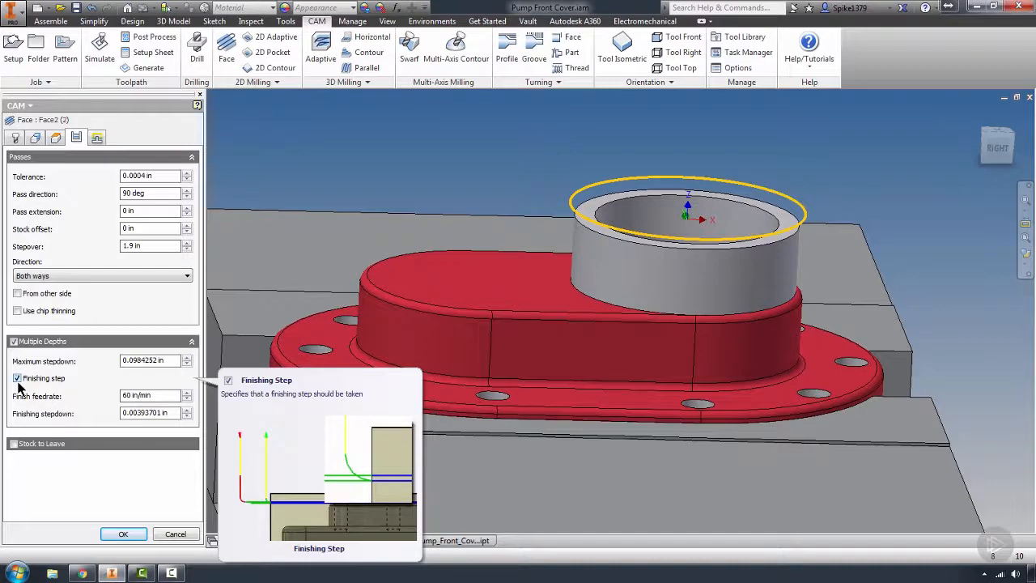
{"action": "left_click", "coordinate": [55, 138]}
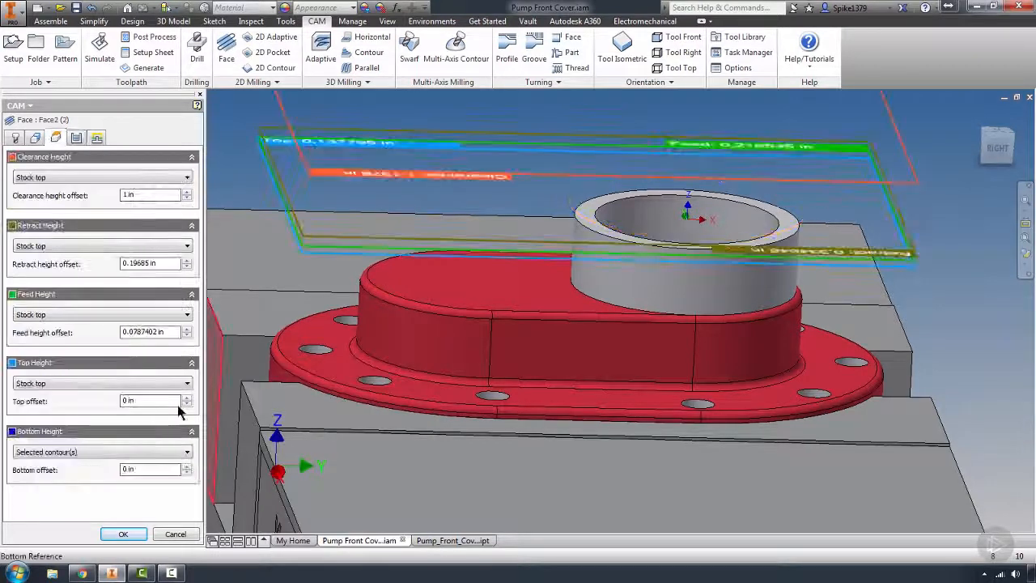
{"action": "left_click", "coordinate": [49, 451]}
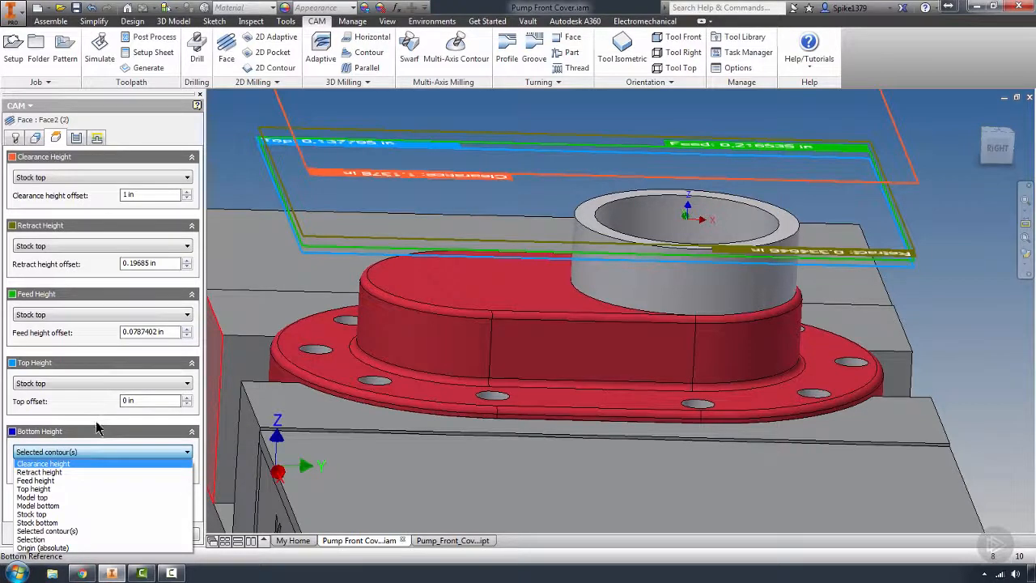
{"action": "left_click", "coordinate": [37, 497]}
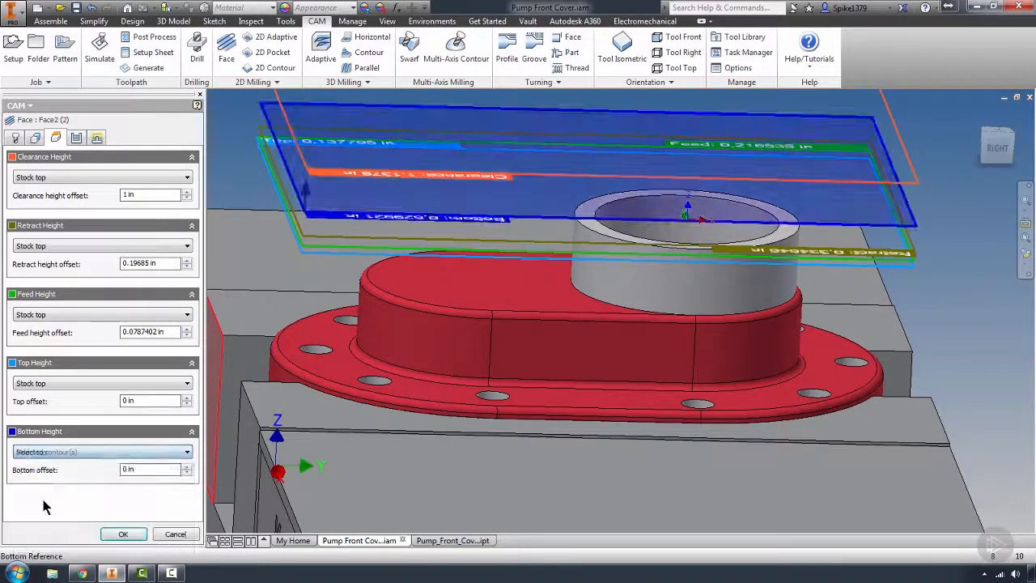
- Change the bottom height reference to a selection, pick the boss's top ring face, and accept the face operation
{"action": "left_click", "coordinate": [71, 451]}
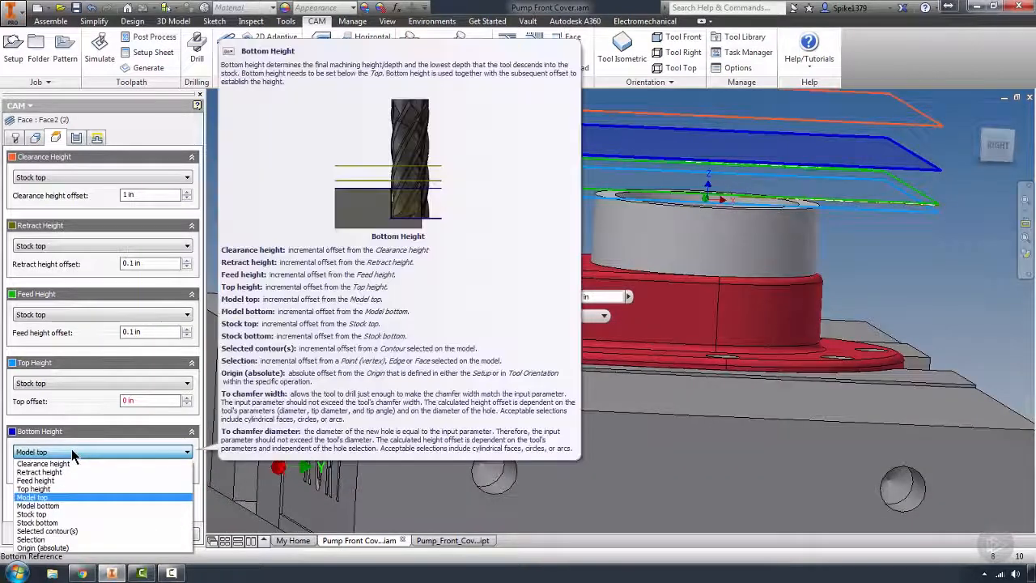
{"action": "left_click", "coordinate": [33, 539]}
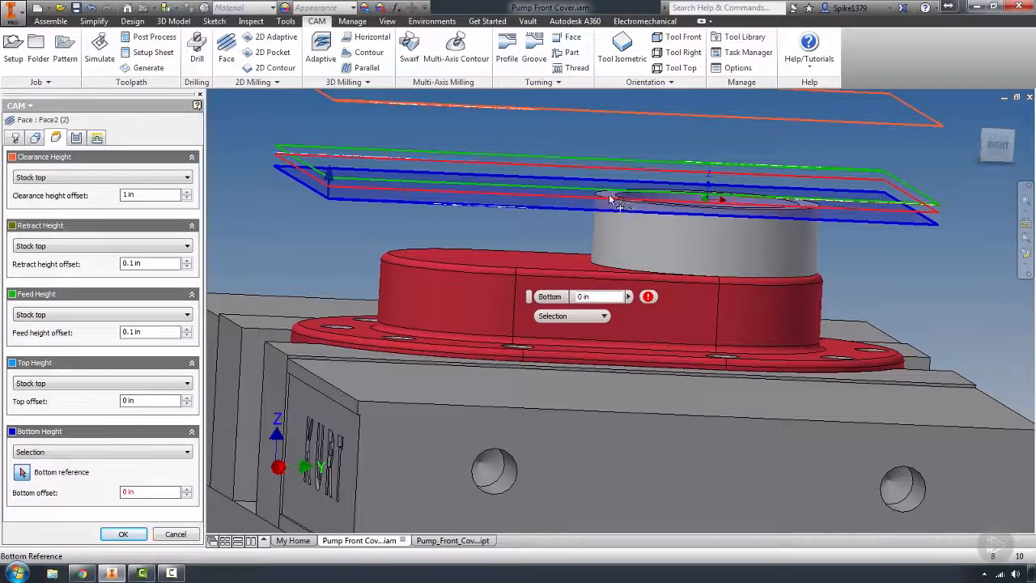
{"action": "scroll", "coordinate": [518, 183], "scroll_direction": "up", "scroll_amount": 5}
{"action": "left_click", "coordinate": [511, 186]}
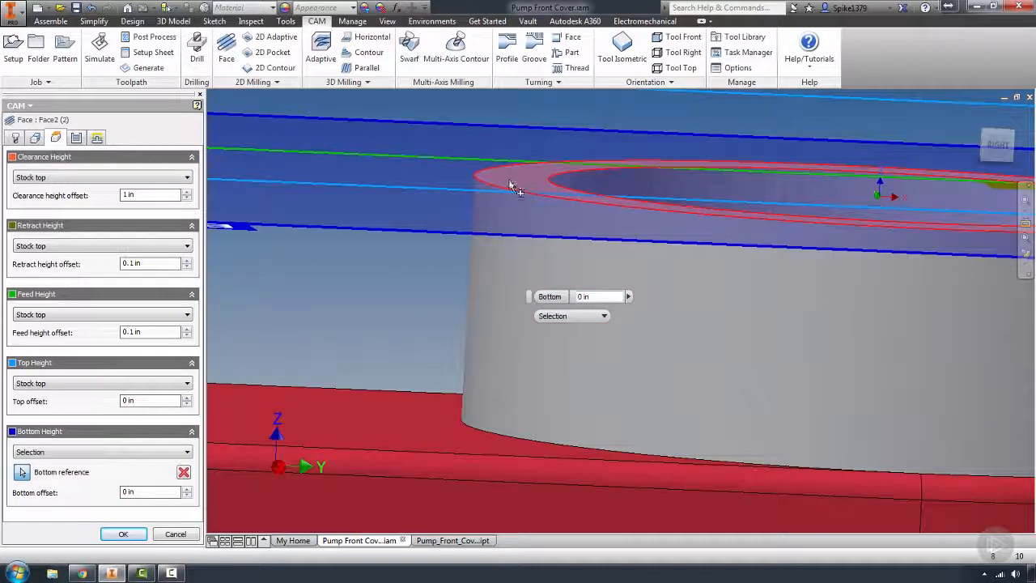
{"action": "left_click", "coordinate": [123, 534]}
- Simulate Setup1 and Setup2 together at maximum playback speed and inspect the boss and flange in the part comparison
{"action": "scroll", "coordinate": [636, 335], "scroll_direction": "down", "scroll_amount": 5}
{"action": "middle_click_drag", "start_coordinate": [662, 335], "coordinate": [718, 317], "text": "shift"}
{"action": "middle_click_drag", "start_coordinate": [793, 289], "coordinate": [752, 313]}
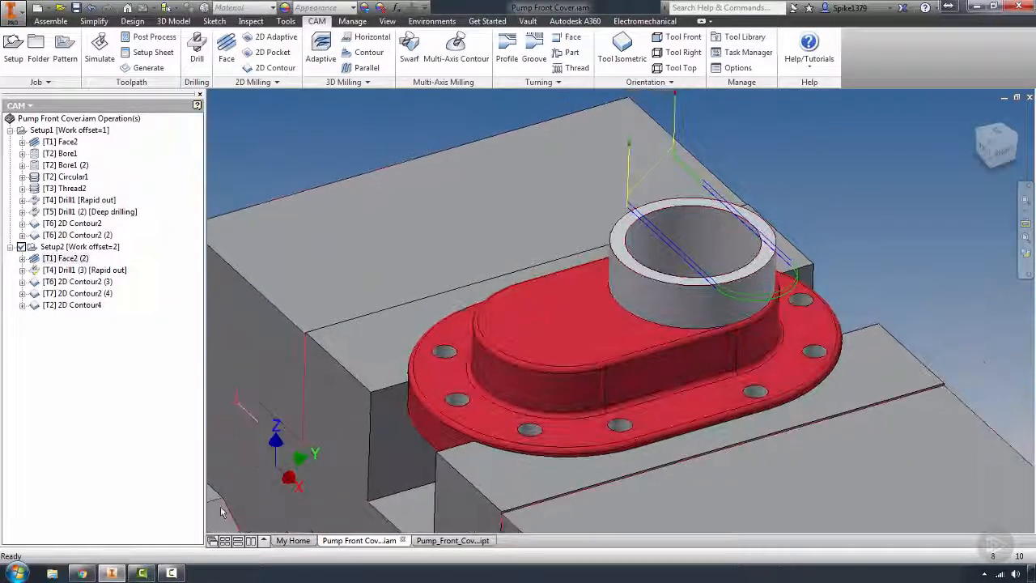
{"action": "left_click", "coordinate": [51, 246]}
{"action": "left_click", "coordinate": [41, 131], "text": "ctrl"}
{"action": "left_click", "coordinate": [100, 51]}
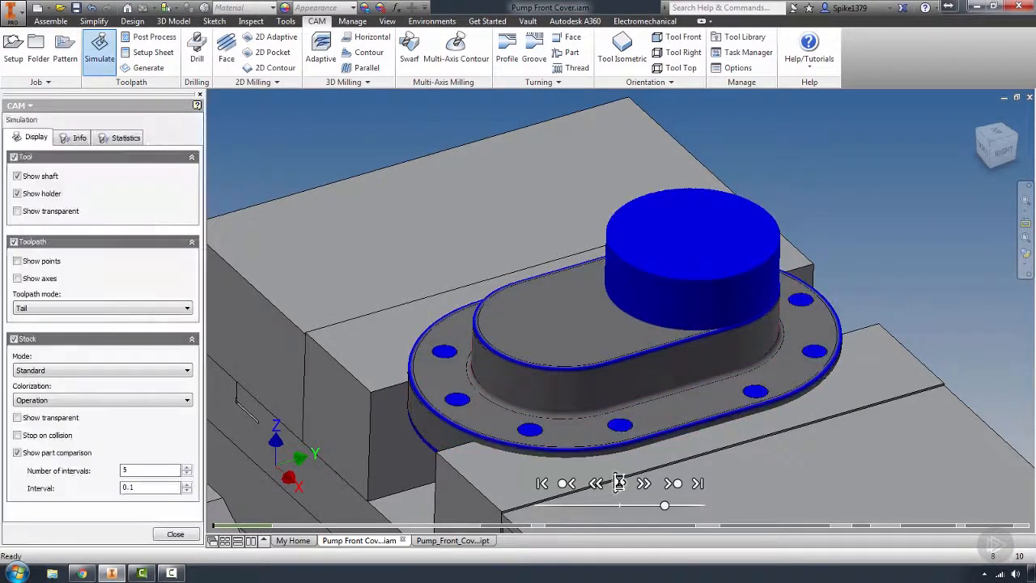
{"action": "left_click", "coordinate": [618, 484]}
{"action": "left_click_drag", "start_coordinate": [664, 505], "coordinate": [705, 505]}
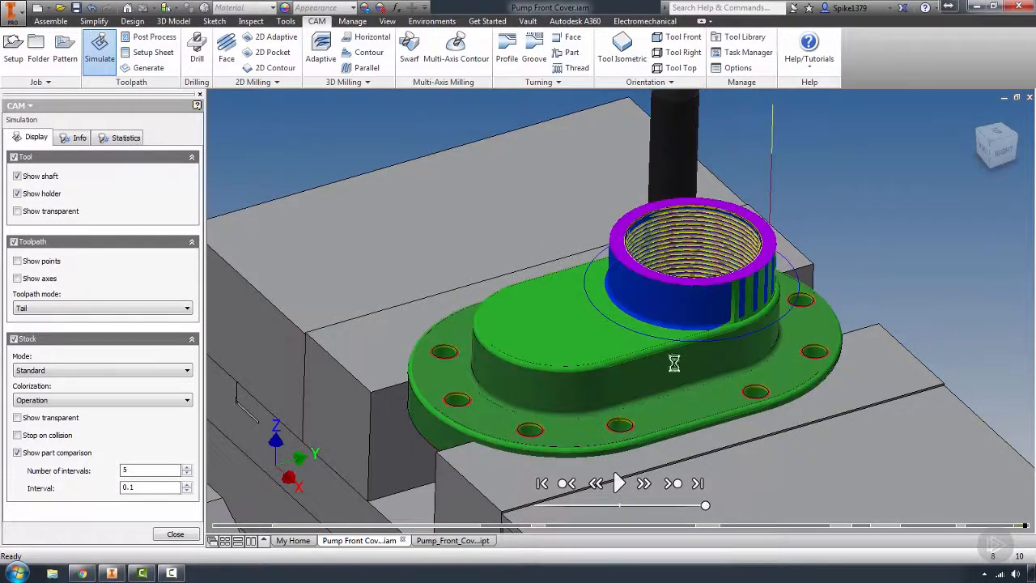
{"action": "scroll", "coordinate": [697, 323], "scroll_direction": "down", "scroll_amount": 3}
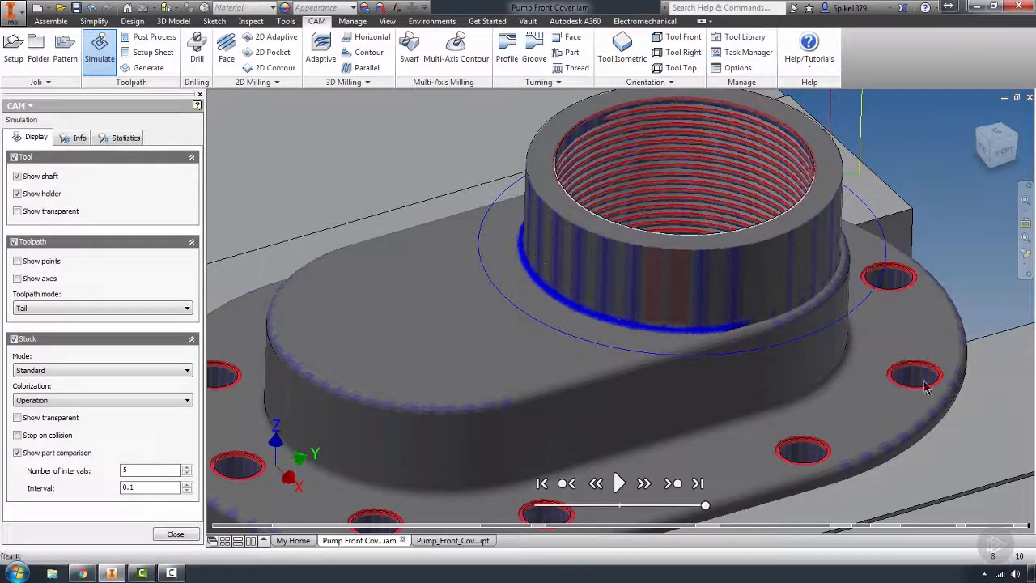
{"action": "scroll", "coordinate": [536, 340], "scroll_direction": "up", "scroll_amount": 4}
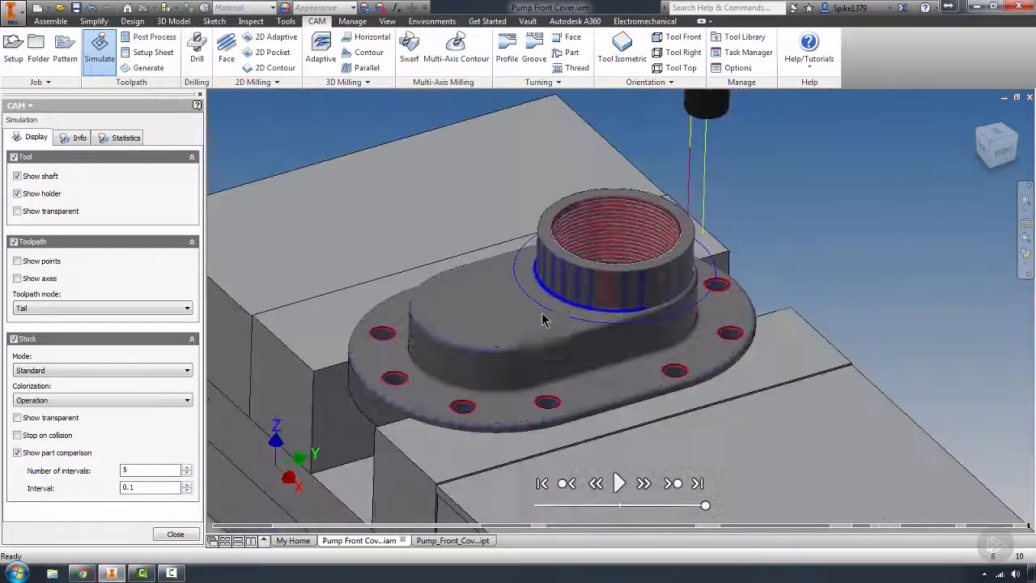